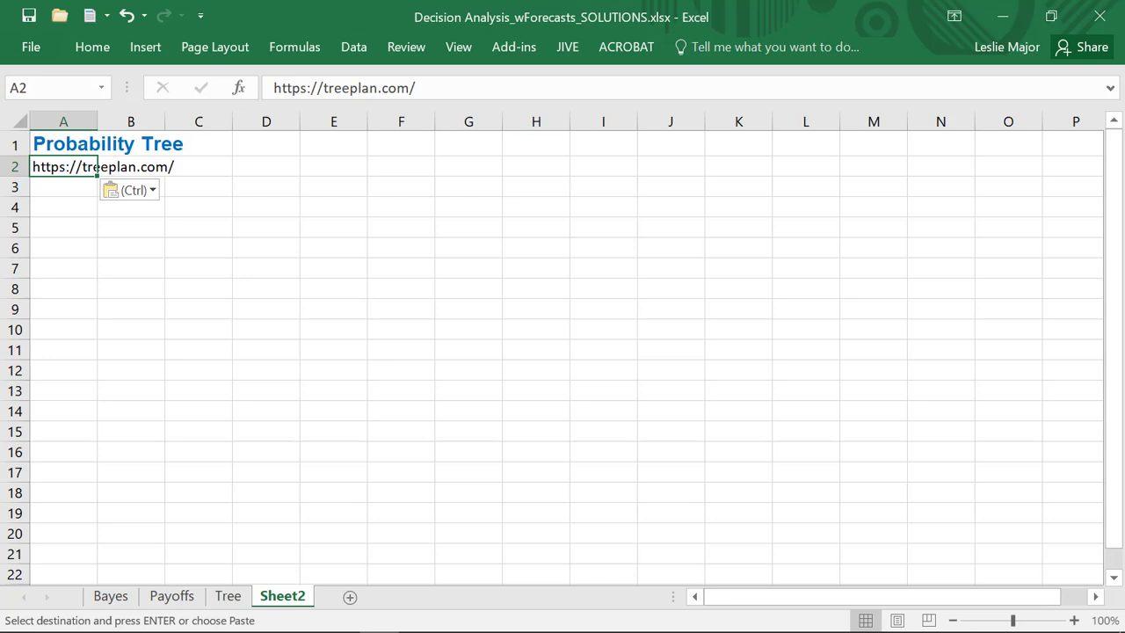
pyautogui.click(719, 280)
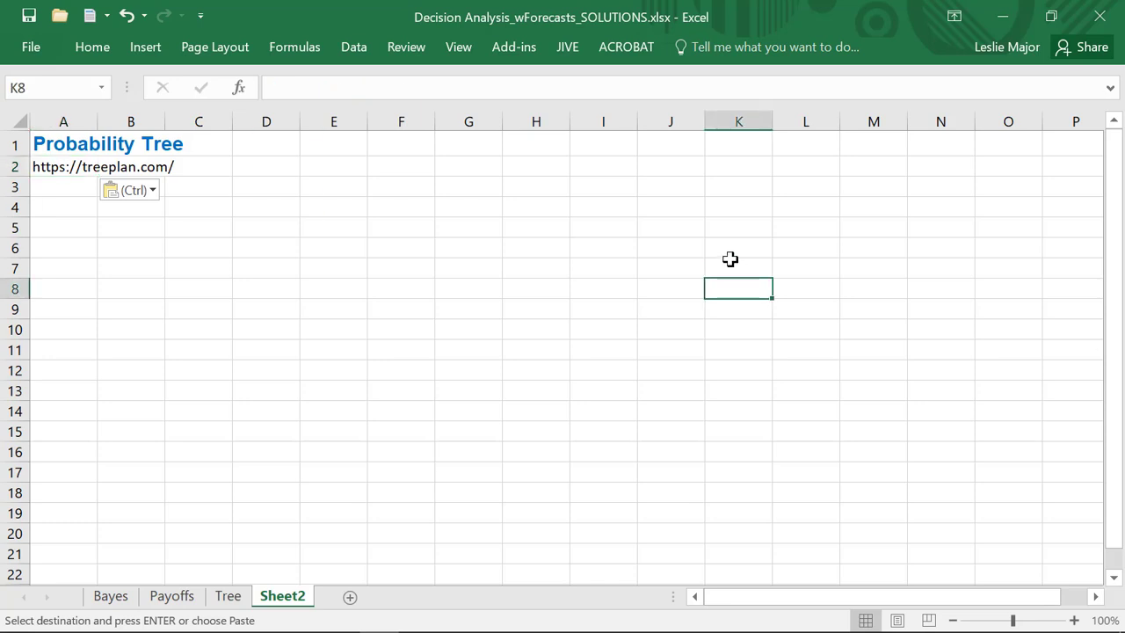
pyautogui.click(56, 143)
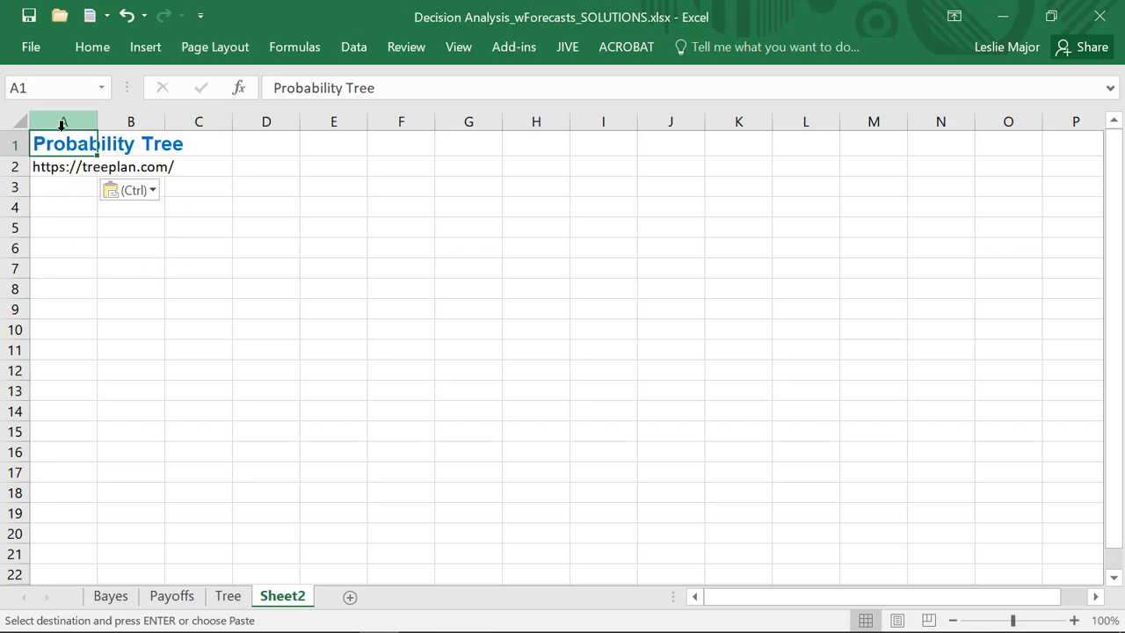
pyautogui.click(263, 207)
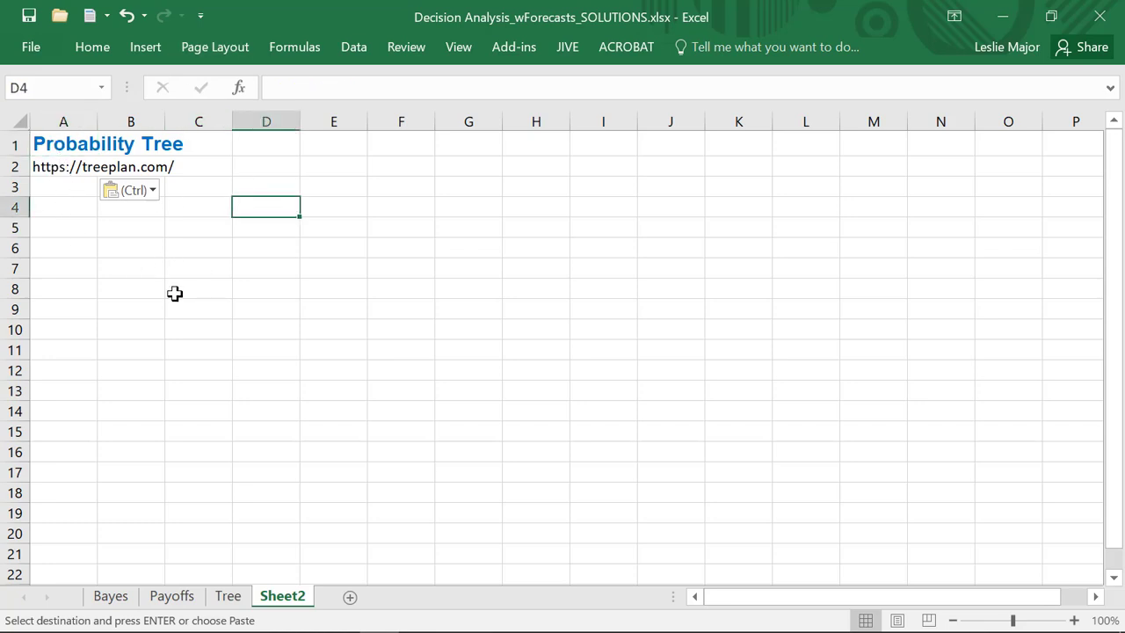
# - Create a new TreePlan decision tree on Sheet2 starting at cell A1
pyautogui.click(66, 141)
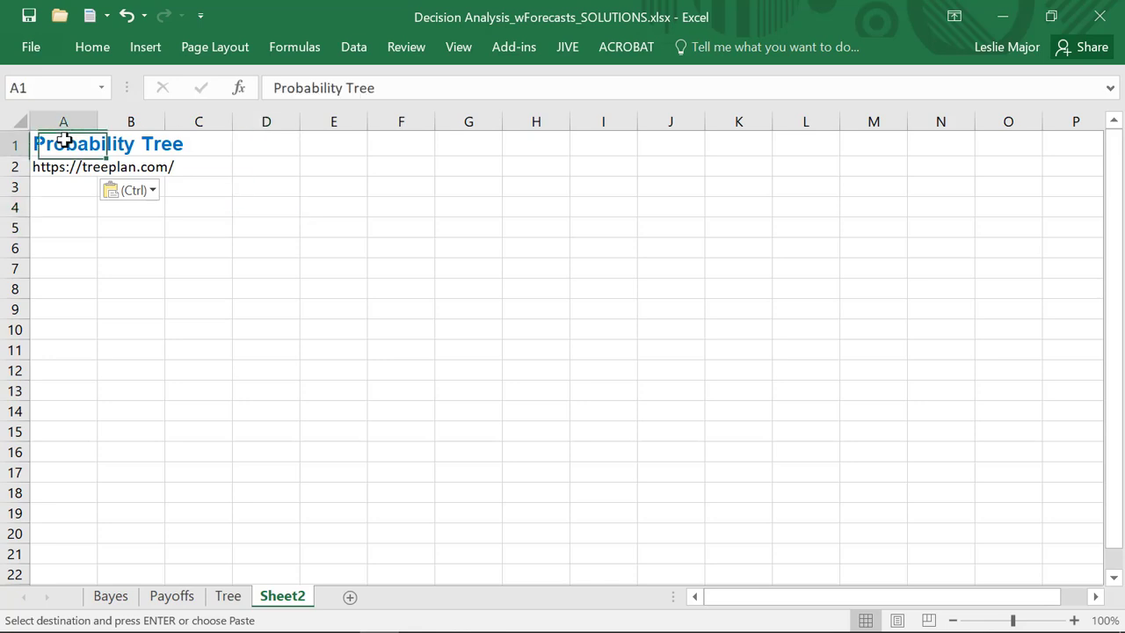
pyautogui.click(502, 48)
pyautogui.click(105, 88)
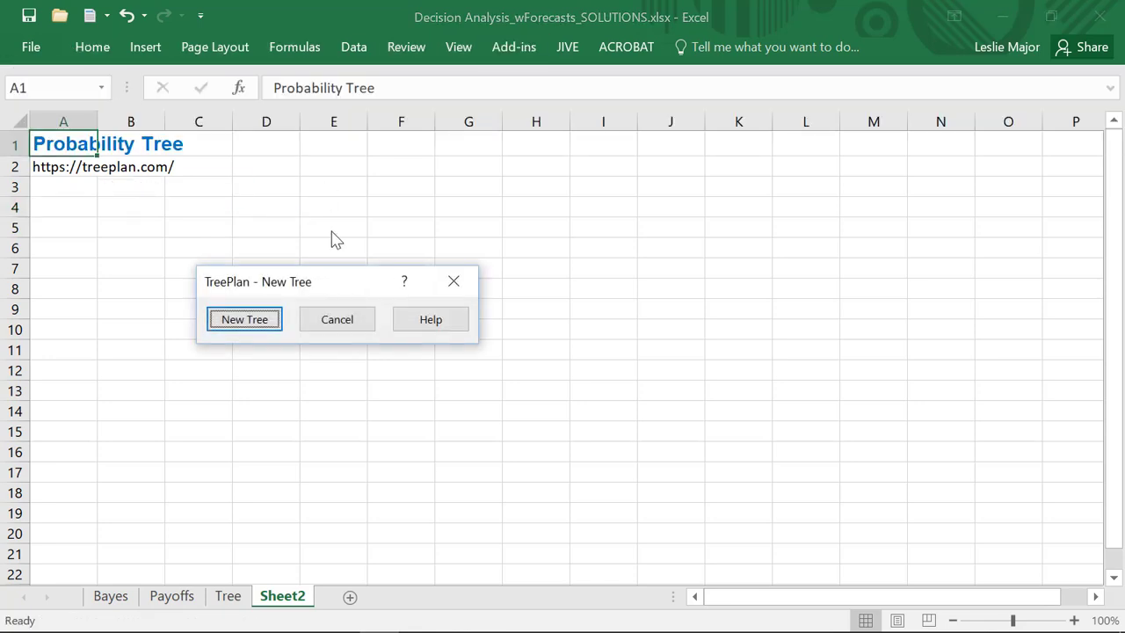
pyautogui.click(274, 320)
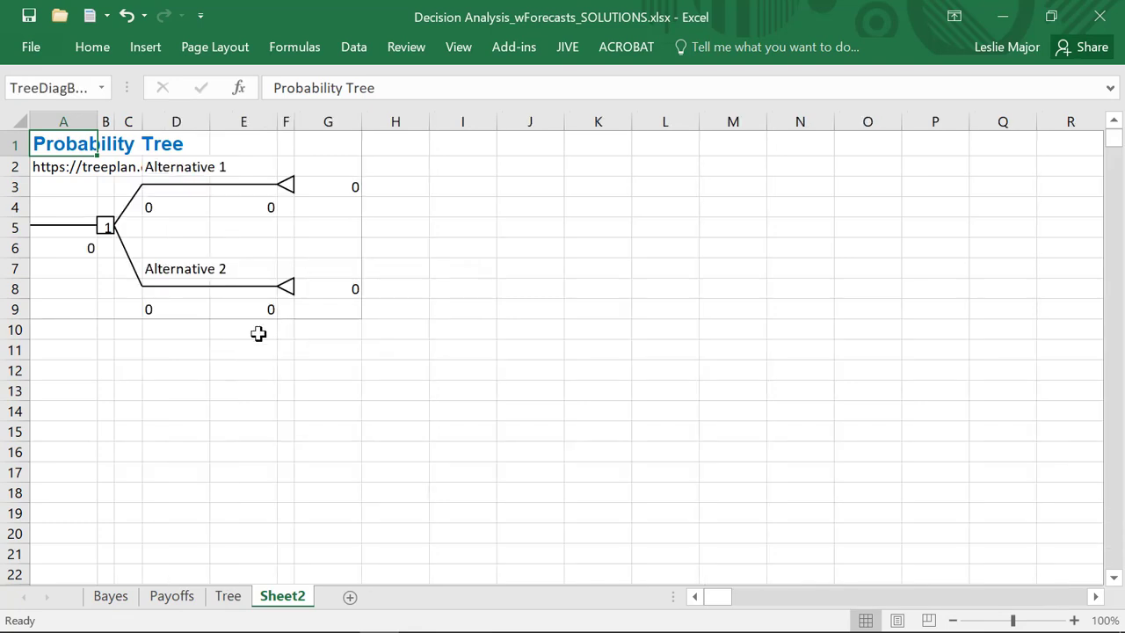
pyautogui.click(269, 374)
# - Label the tree's upper branch "Hire forecaster" and its lower branch "Don't Hire Forecaster"
pyautogui.click(181, 170)
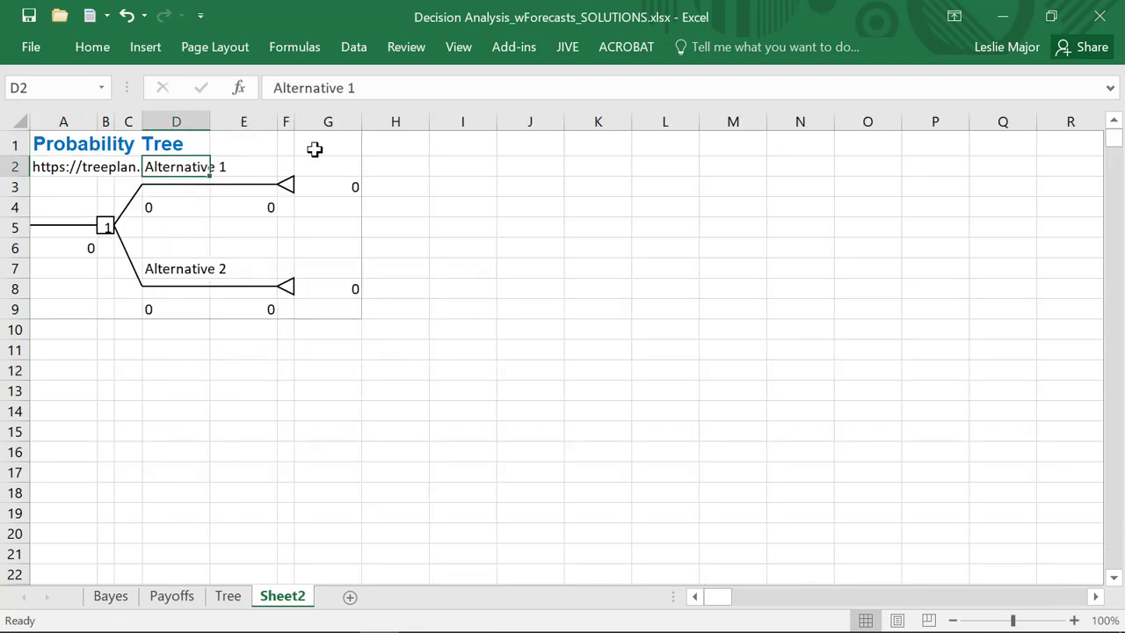
pyautogui.write('Hire forecaster')
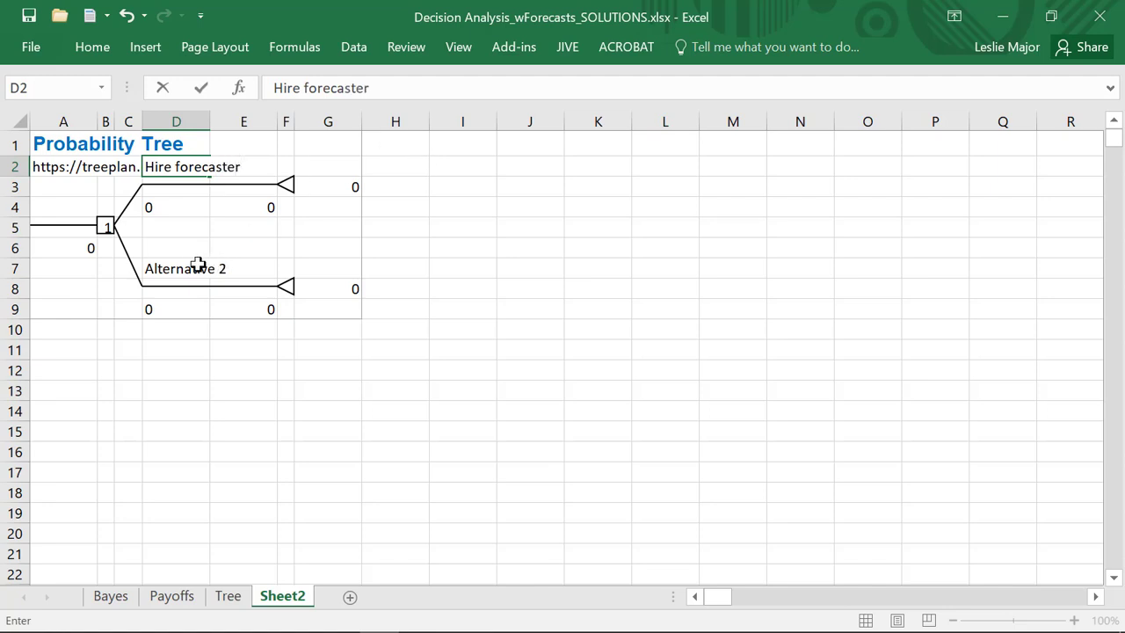
pyautogui.click(191, 267)
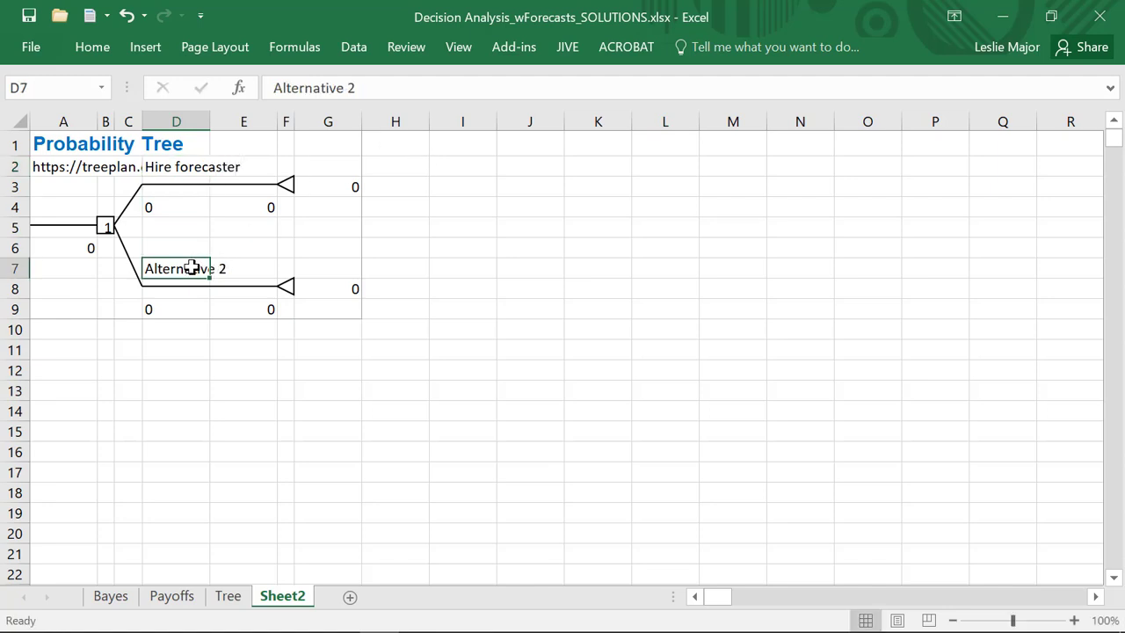
pyautogui.write("Don't Hire Forec")
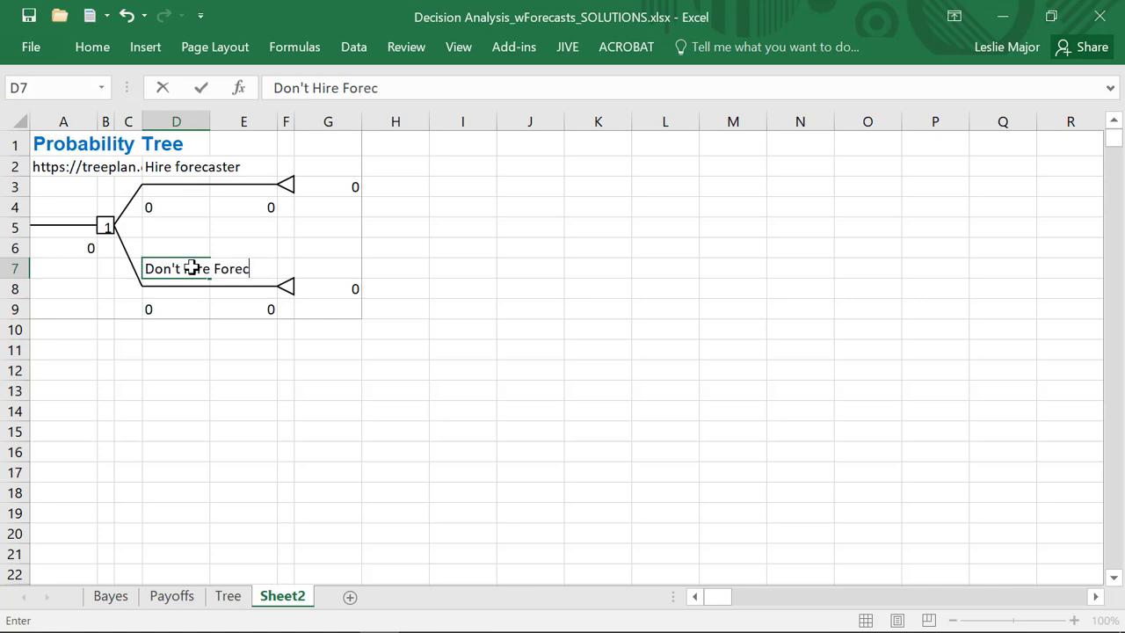
pyautogui.write('aster')
pyautogui.click(609, 340)
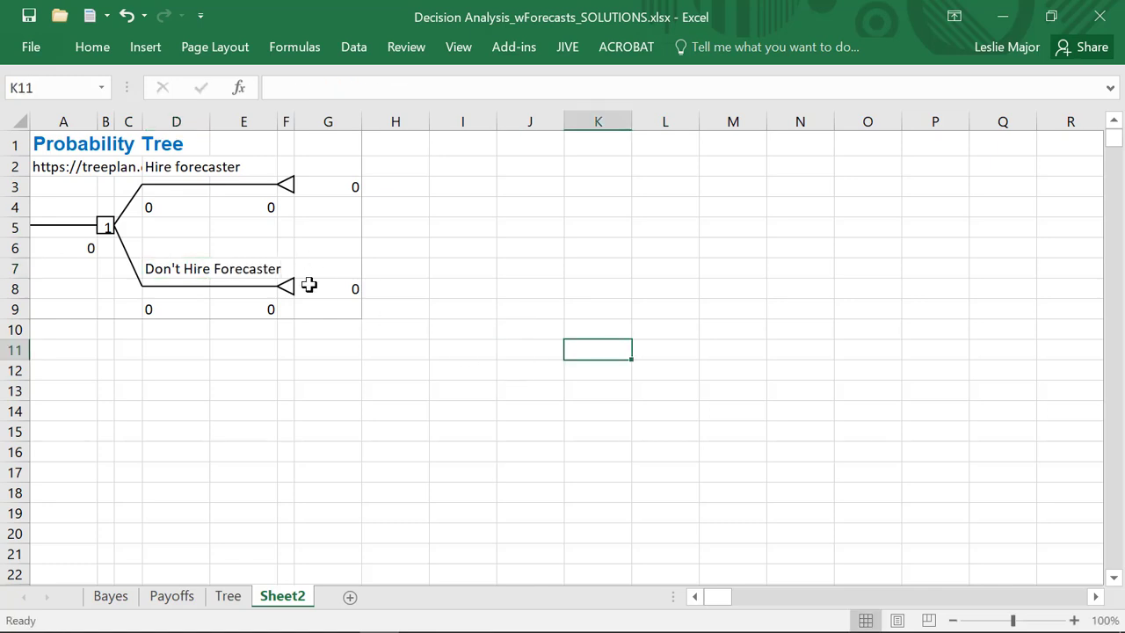
# - Try a cash flow of -30000 on the Hire forecaster branch in D4 and reset it to 0
pyautogui.click(193, 206)
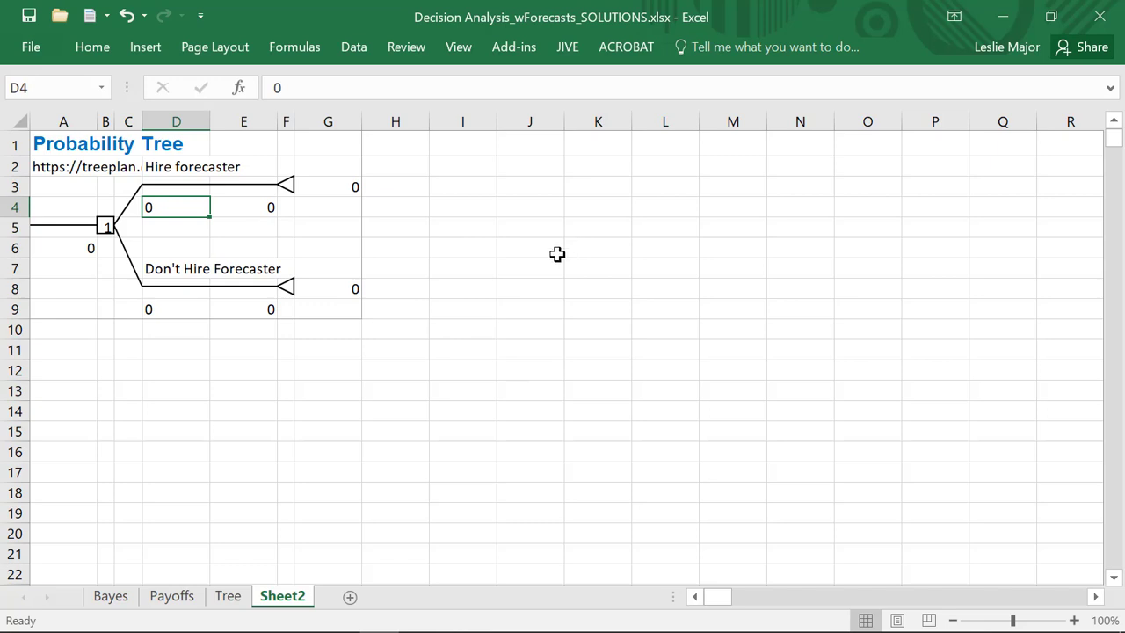
pyautogui.write('-3000')
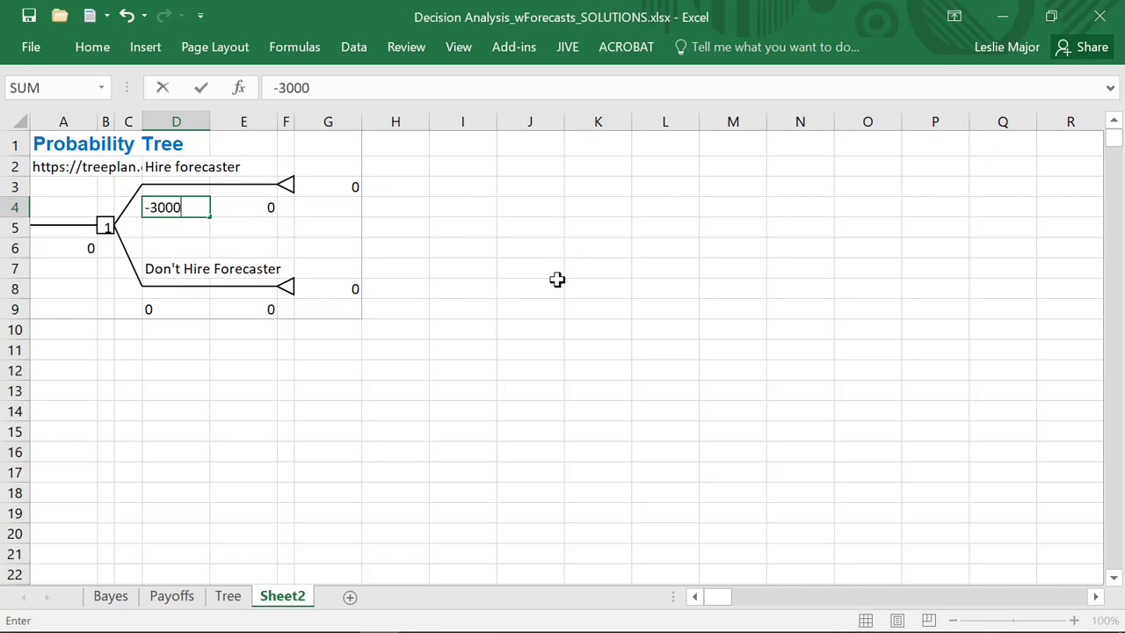
pyautogui.write('0')
pyautogui.press('Return')
pyautogui.press('Up')
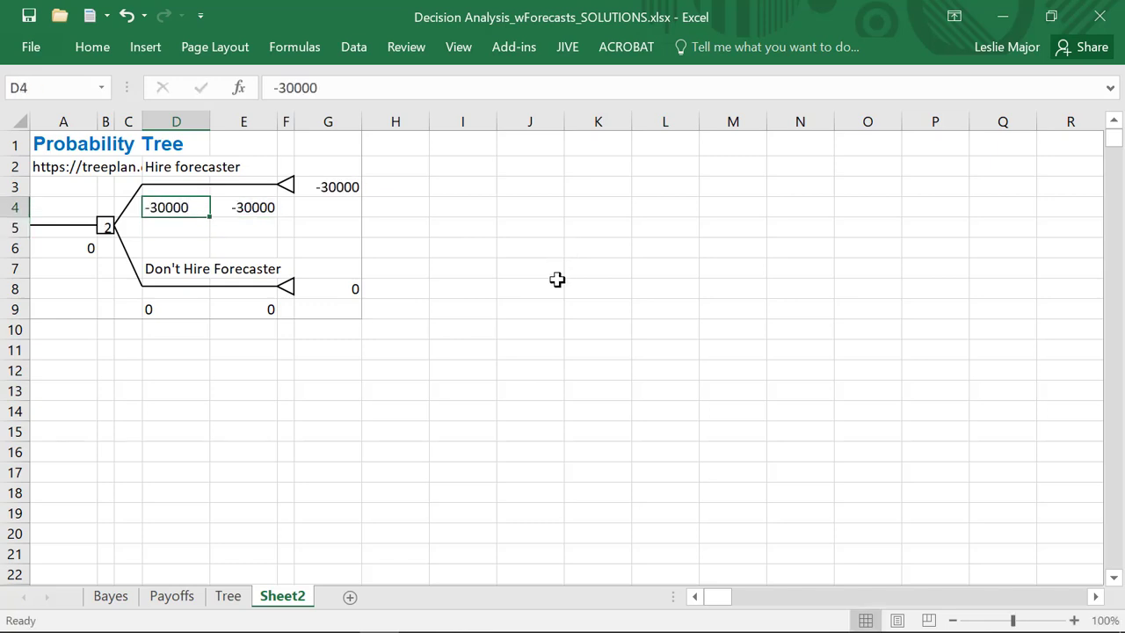
pyautogui.write('0')
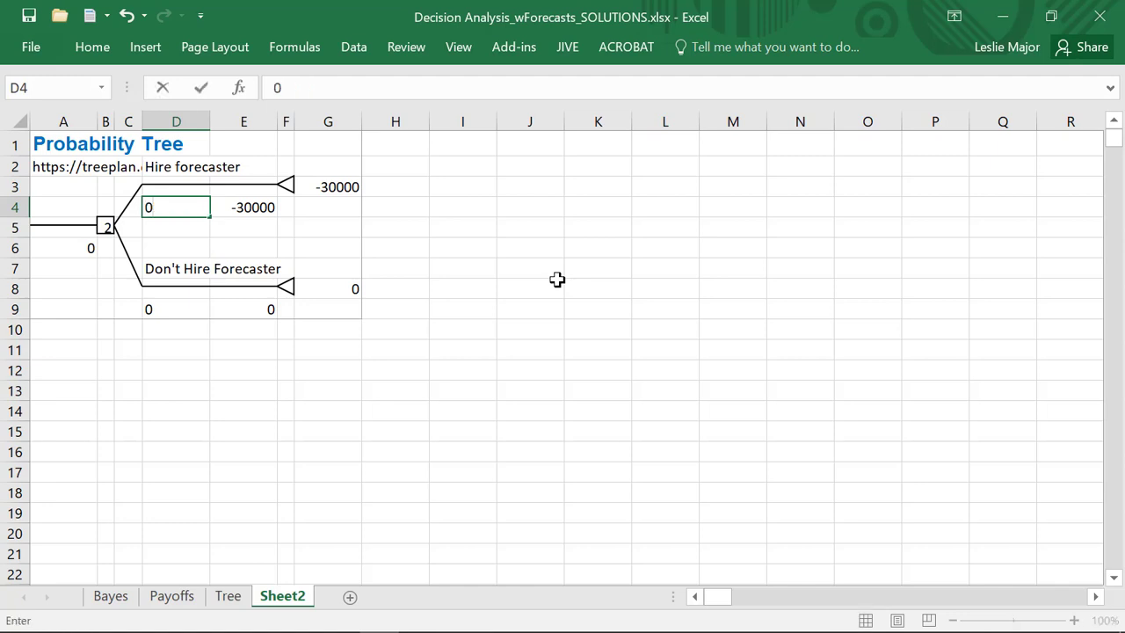
pyautogui.click(554, 282)
pyautogui.click(531, 245)
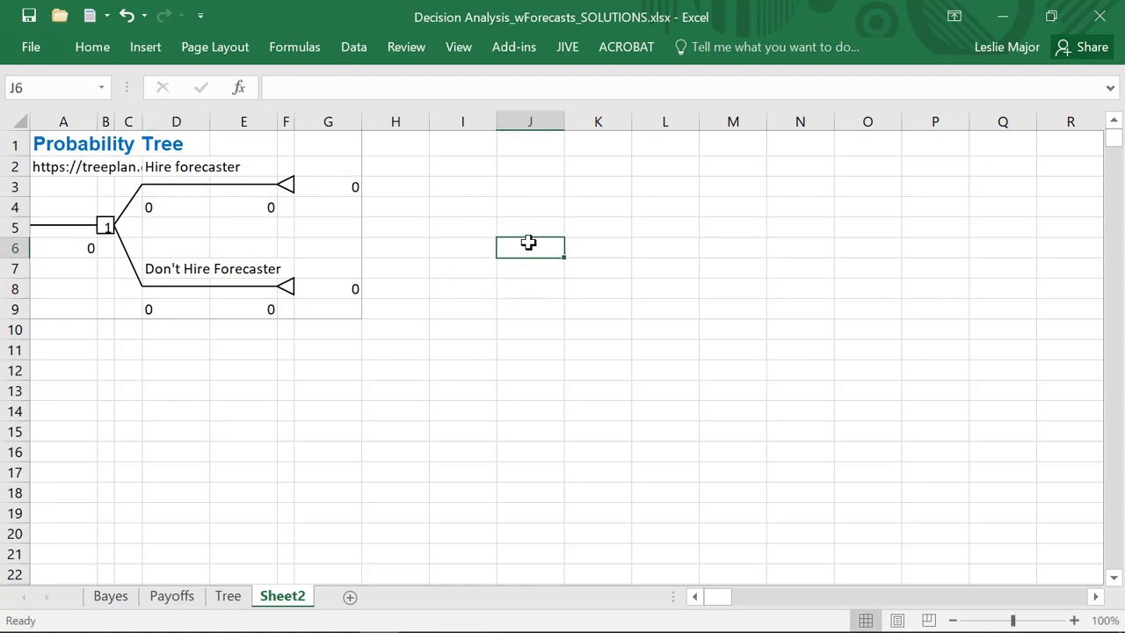
# - Change the terminal node of the Hire forecaster branch to an event node with two branches
pyautogui.click(287, 183)
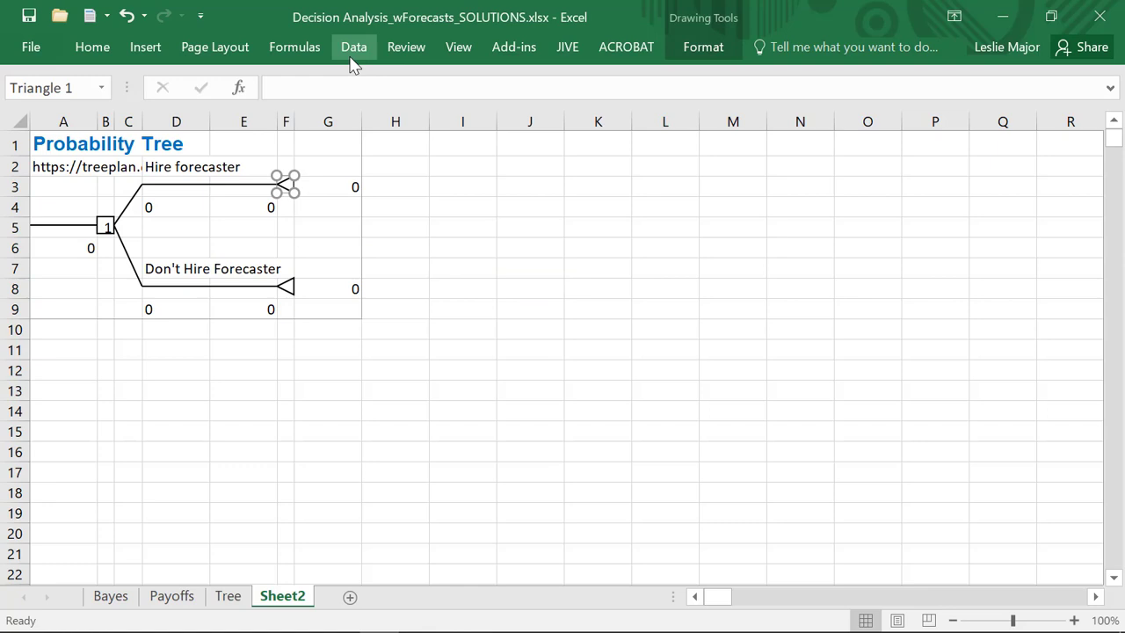
pyautogui.click(513, 50)
pyautogui.click(158, 76)
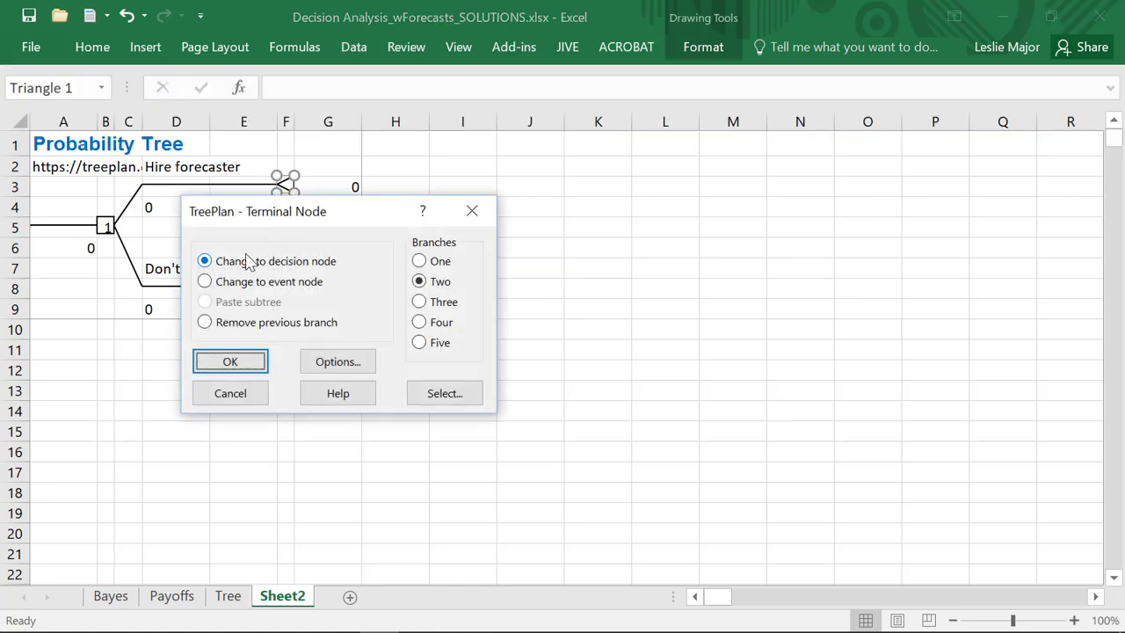
pyautogui.click(250, 279)
pyautogui.moveTo(304, 215); pyautogui.dragTo(616, 198)
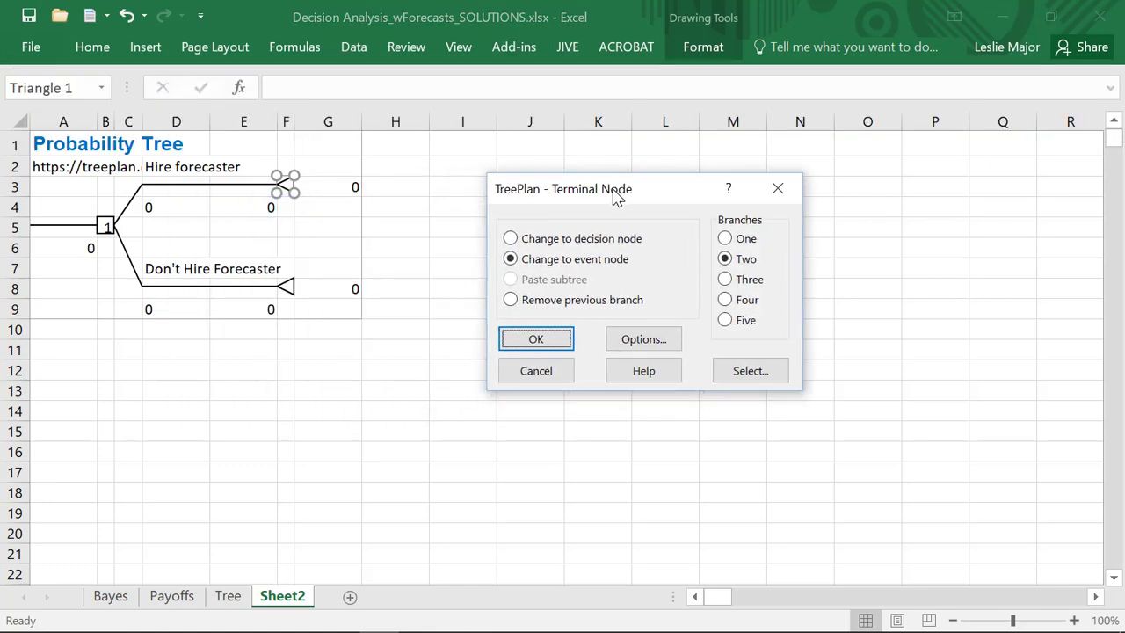
pyautogui.click(535, 339)
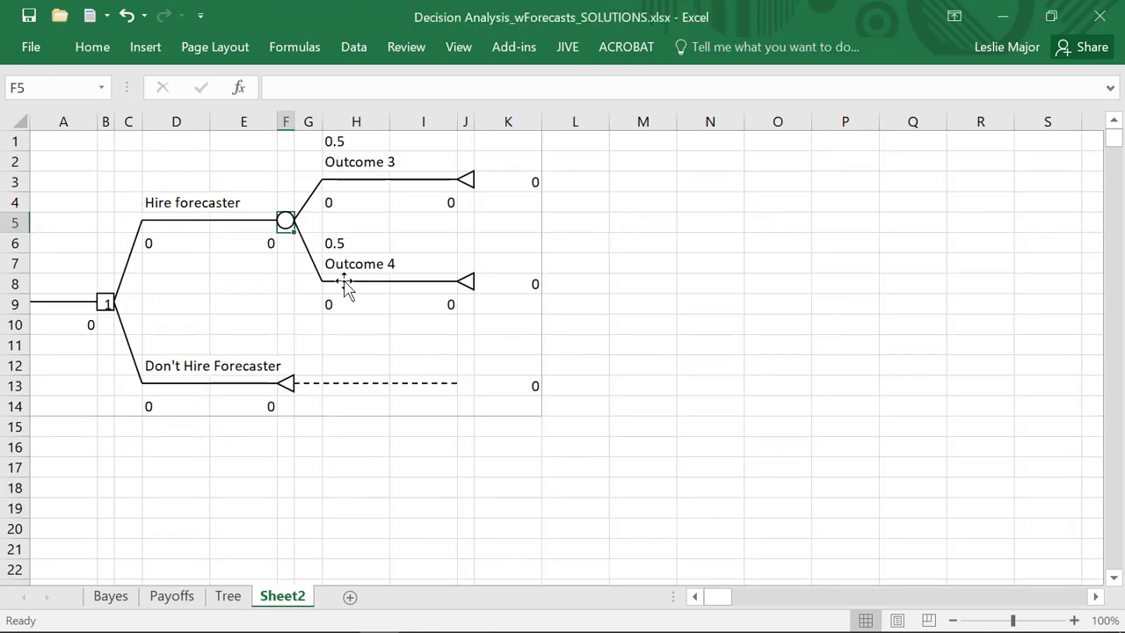
# - Rename the event node's upper outcome in H2 to "Forecast High Demand"
pyautogui.click(349, 163)
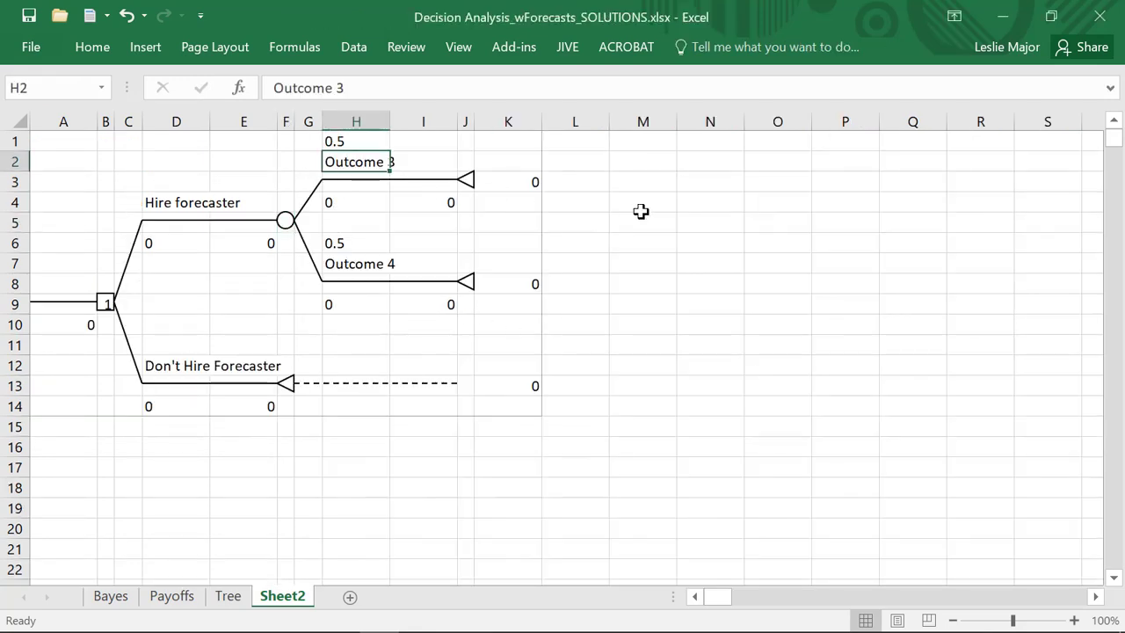
pyautogui.write('For')
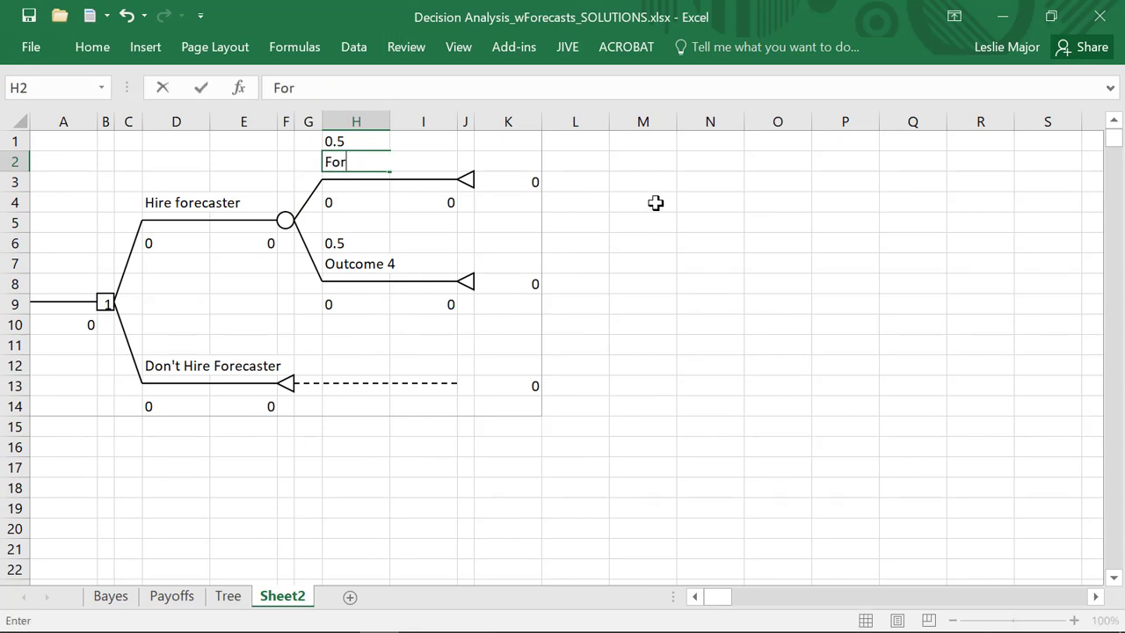
pyautogui.write('ecast Hig')
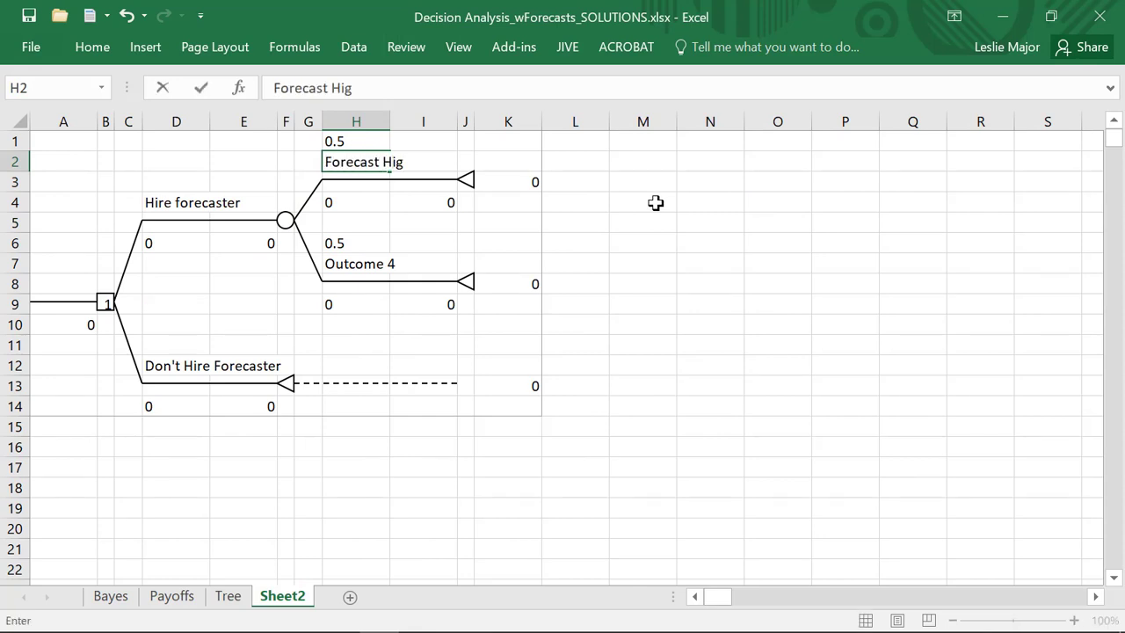
pyautogui.write('h Demand')
pyautogui.press('Return')
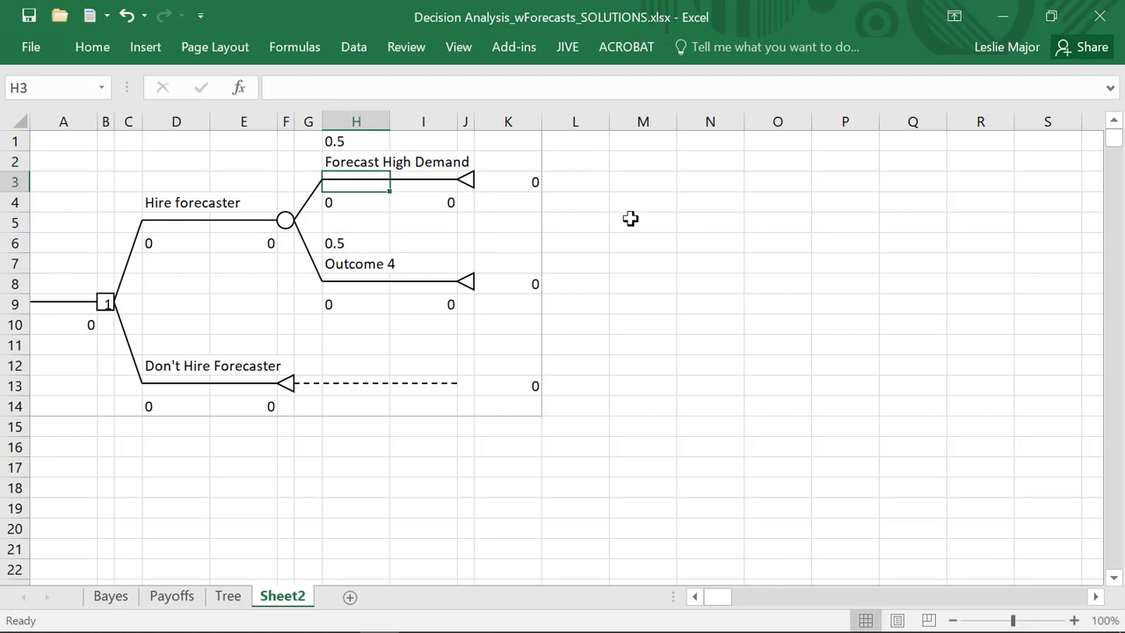
# - Rename the event node's lower outcome in H7 to "Forecast Low Demand"
pyautogui.click(354, 262)
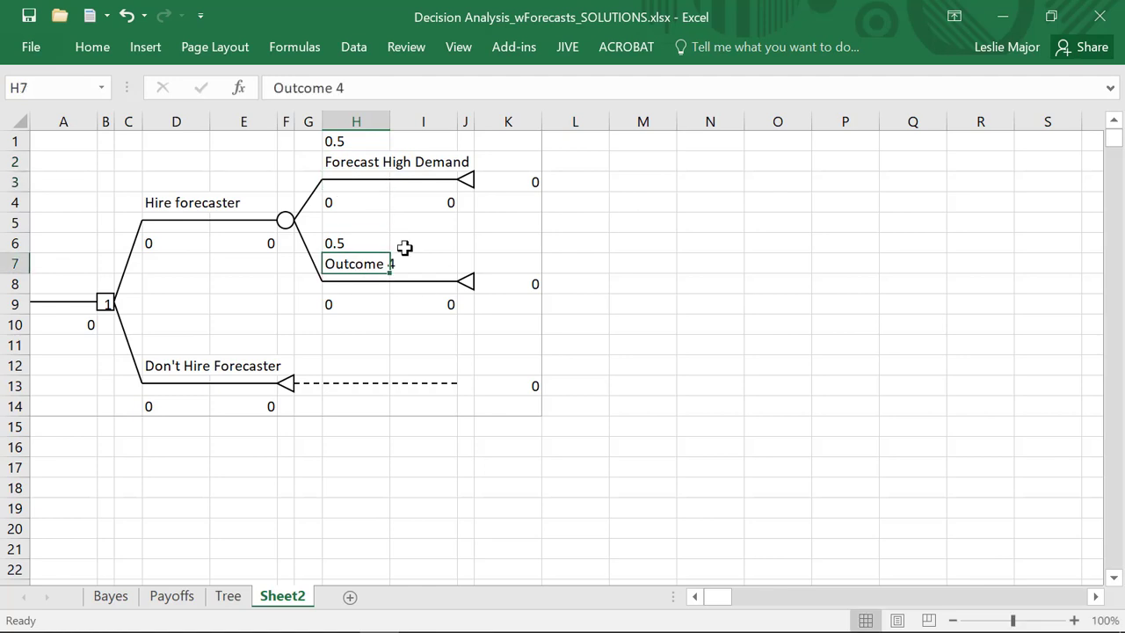
pyautogui.write("Don'")
pyautogui.press('BackSpace')
pyautogui.press('BackSpace')
pyautogui.write('F')
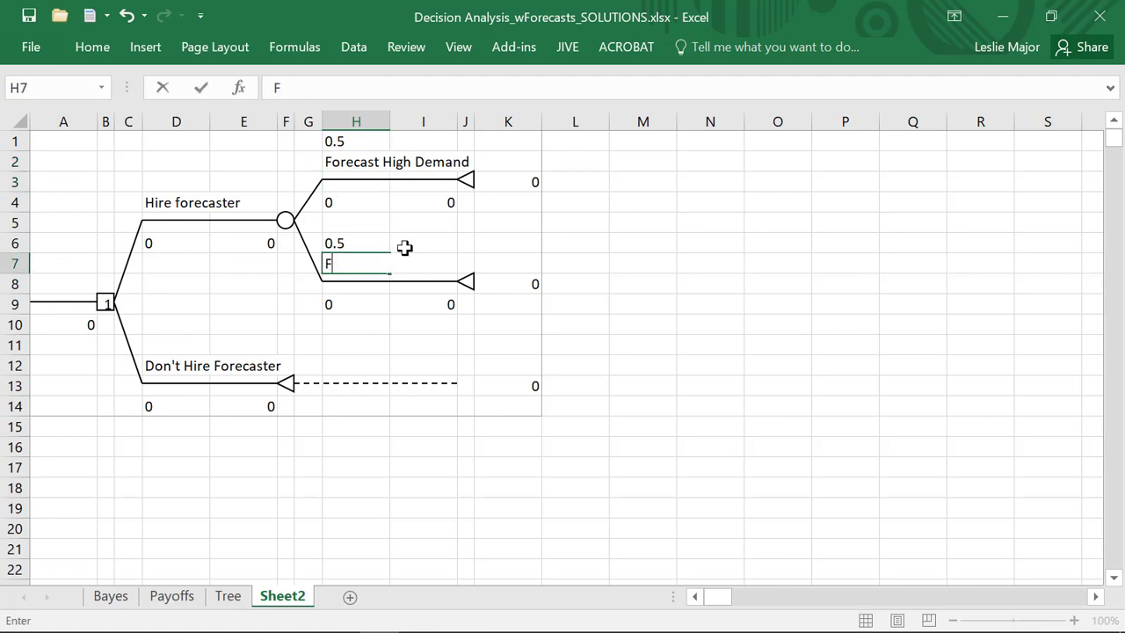
pyautogui.write('orecast Low d')
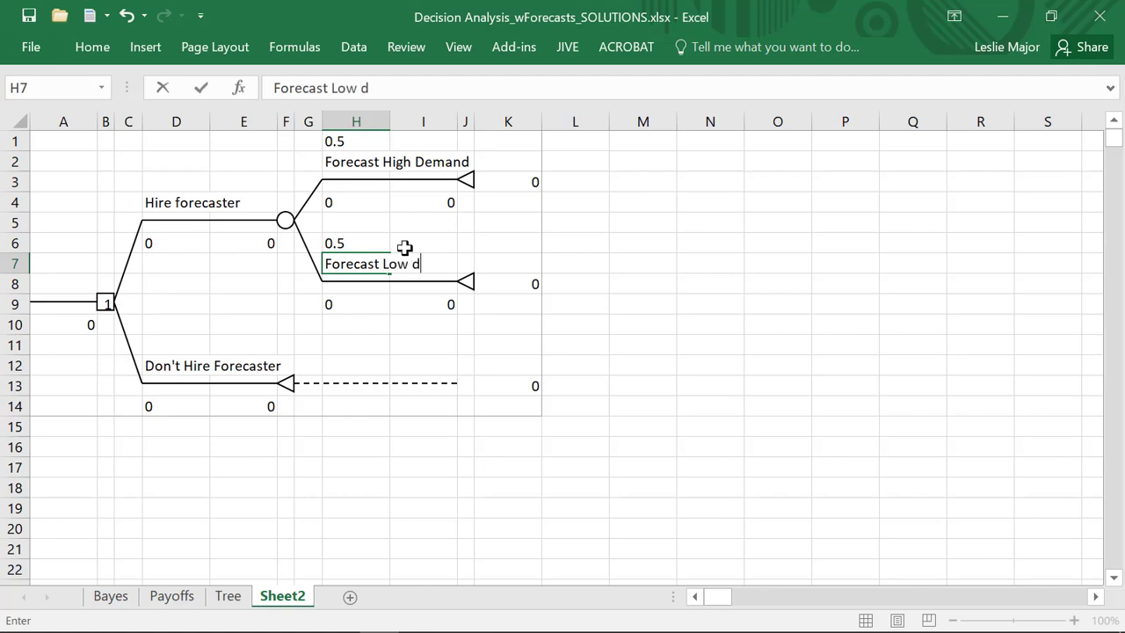
pyautogui.press('BackSpace')
pyautogui.write('Deman')
pyautogui.click(846, 306)
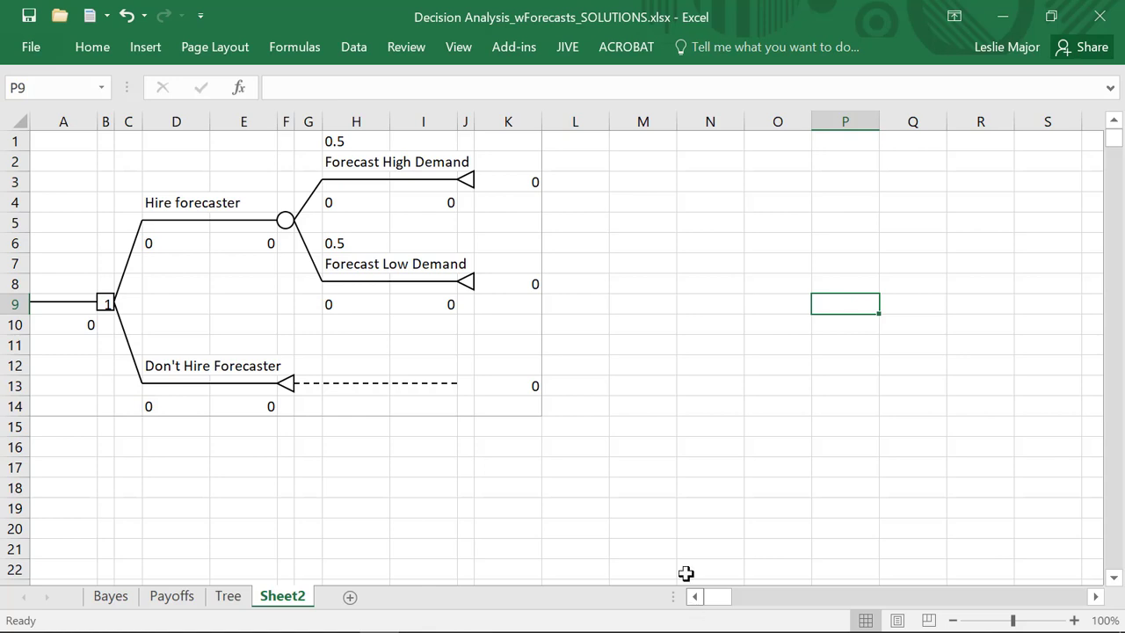
# - Link the Forecast High Demand probability in H1 to the high-demand forecast total on the Bayes sheet with =Bayes!D15
pyautogui.click(342, 143)
pyautogui.write('=')
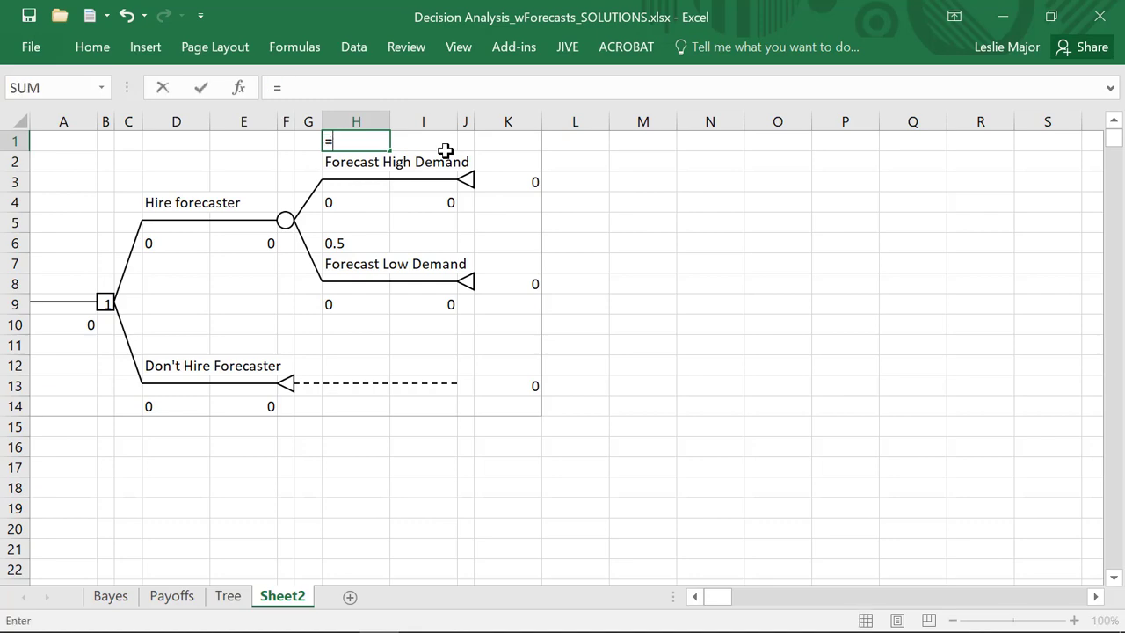
pyautogui.click(113, 598)
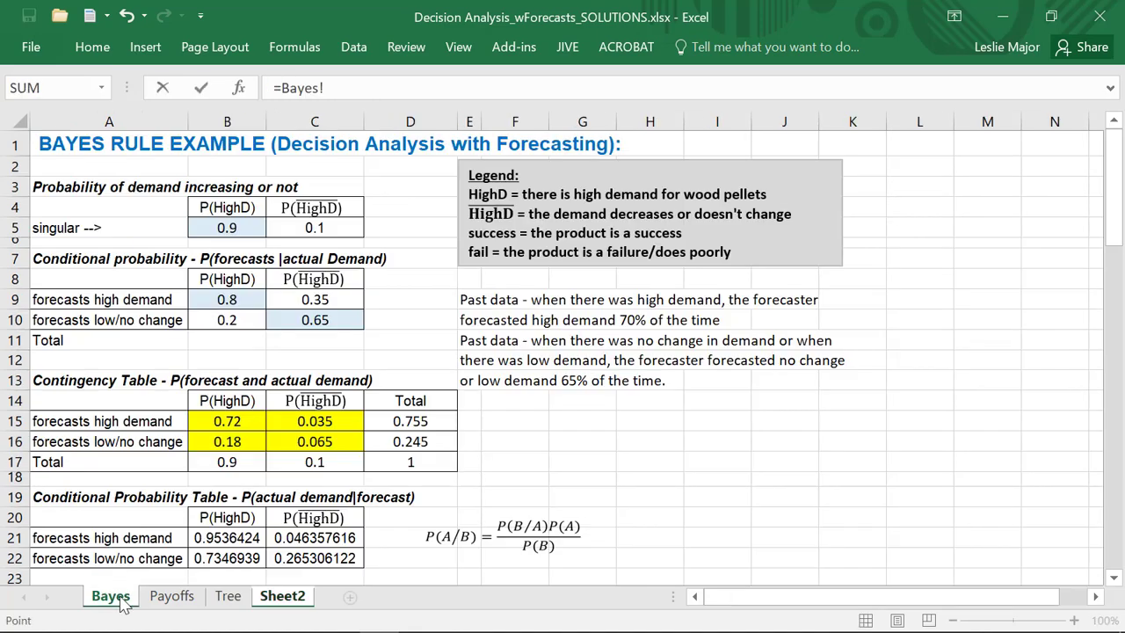
pyautogui.click(400, 416)
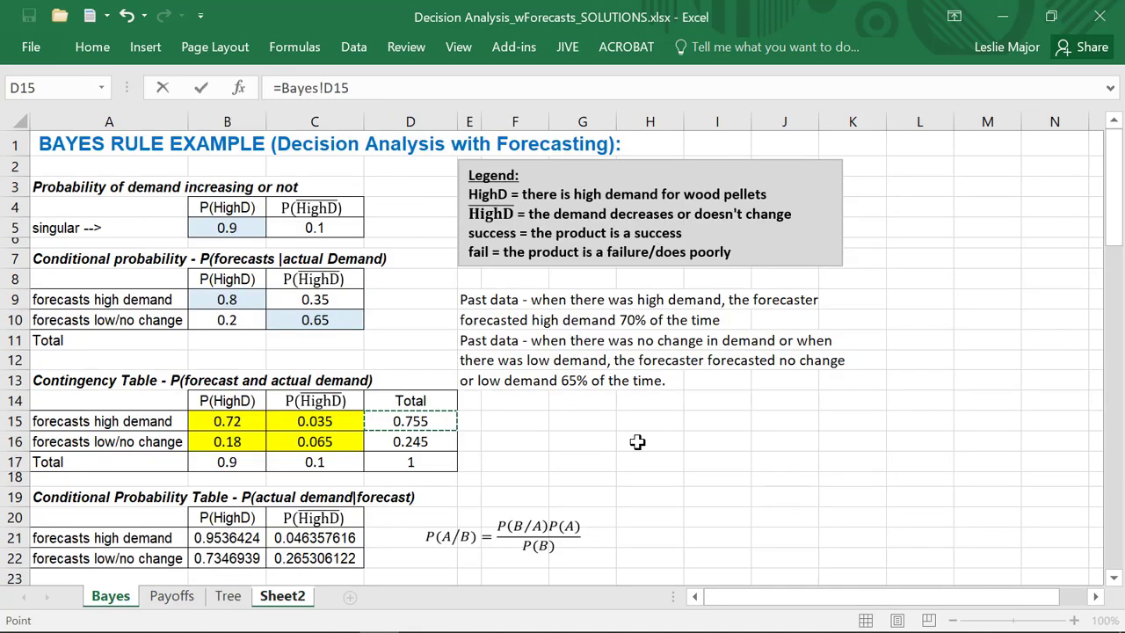
pyautogui.press('Return')
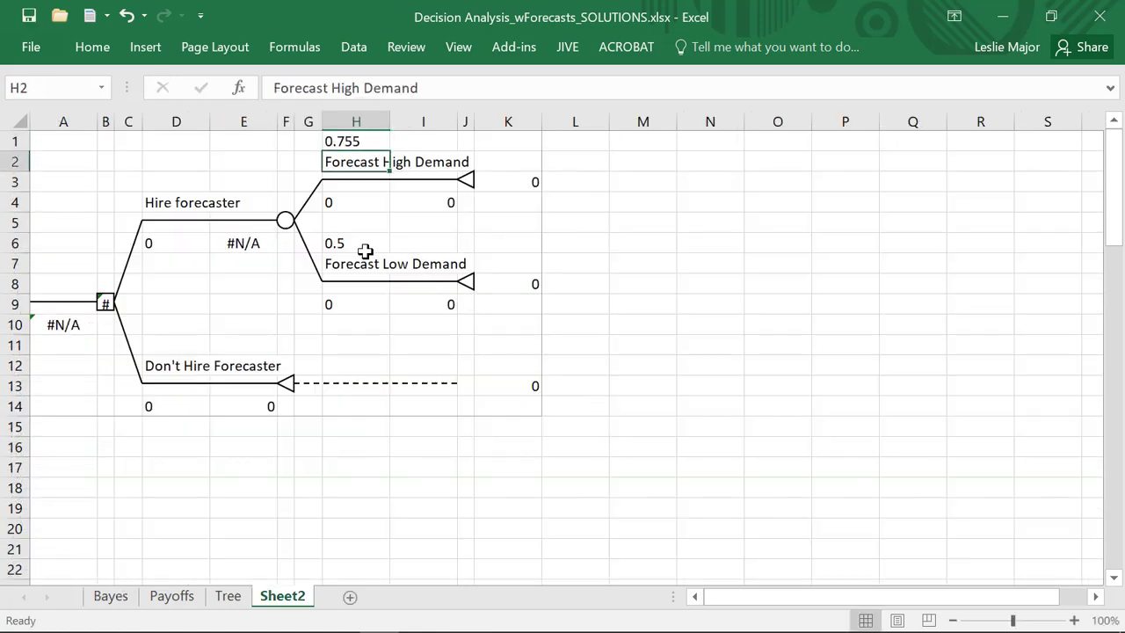
# - Link the Forecast Low Demand probability in H6 to the low/no-change forecast total in D16 of the Bayes sheet
pyautogui.click(364, 251)
pyautogui.write('=')
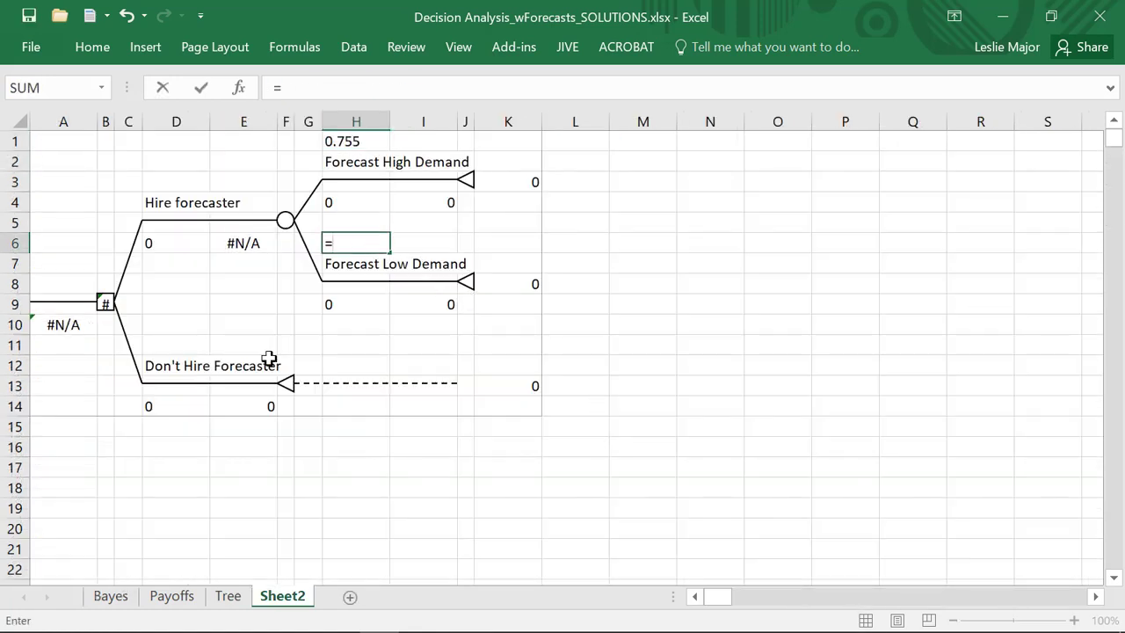
pyautogui.click(111, 596)
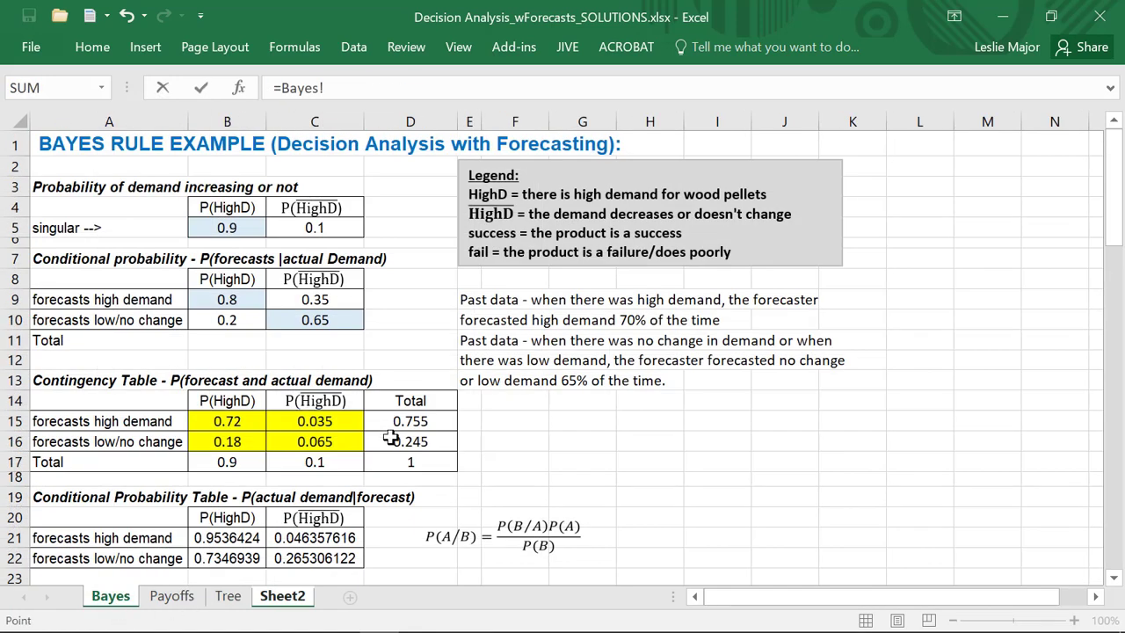
pyautogui.click(390, 440)
pyautogui.press('Return')
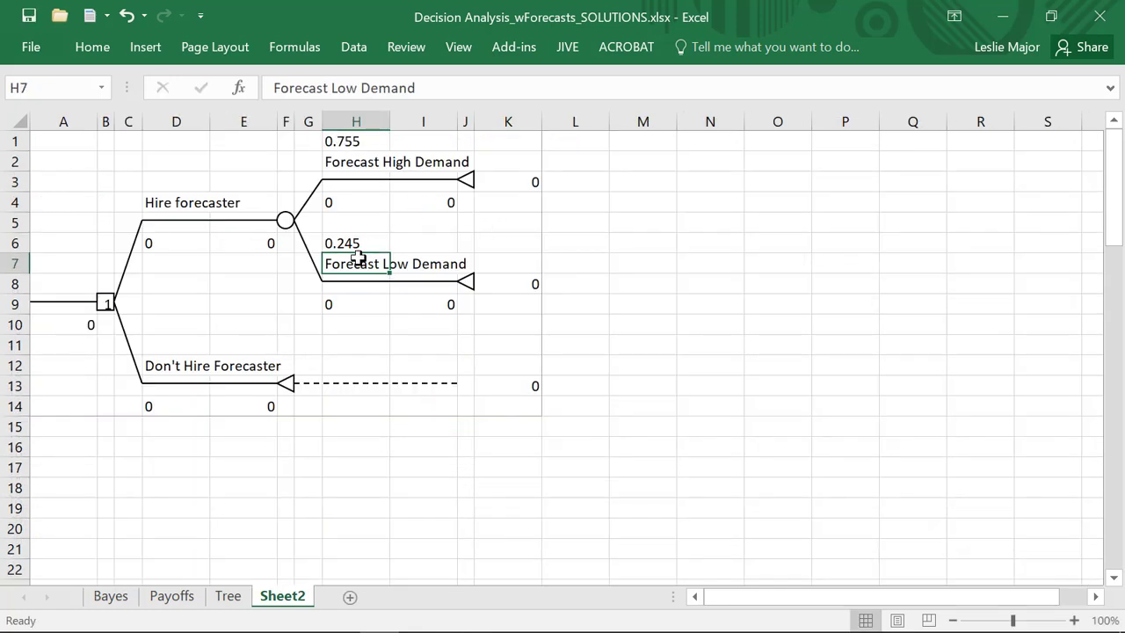
# - Change the terminal node of the Forecast High Demand branch to a decision node with two branches
pyautogui.click(616, 323)
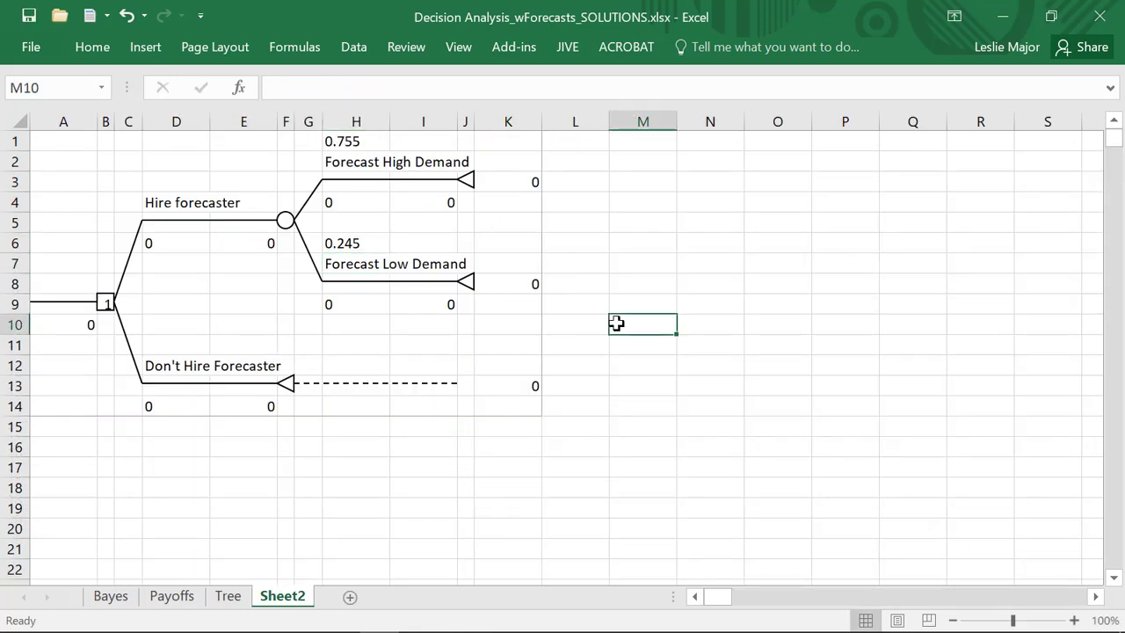
pyautogui.click(466, 179)
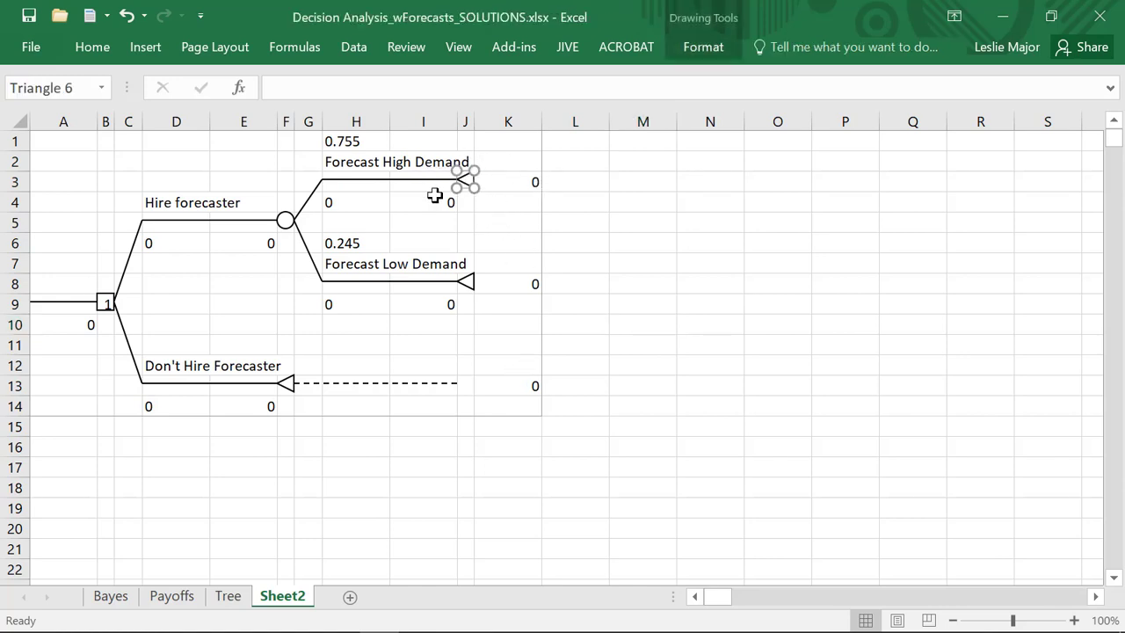
pyautogui.click(510, 45)
pyautogui.click(102, 73)
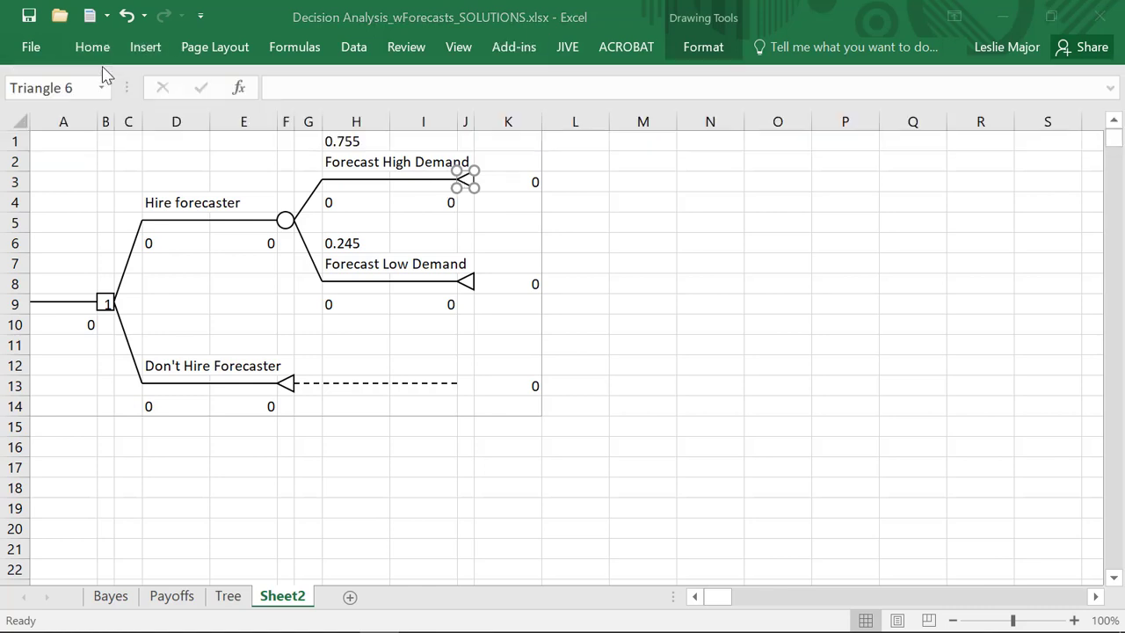
pyautogui.click(513, 259)
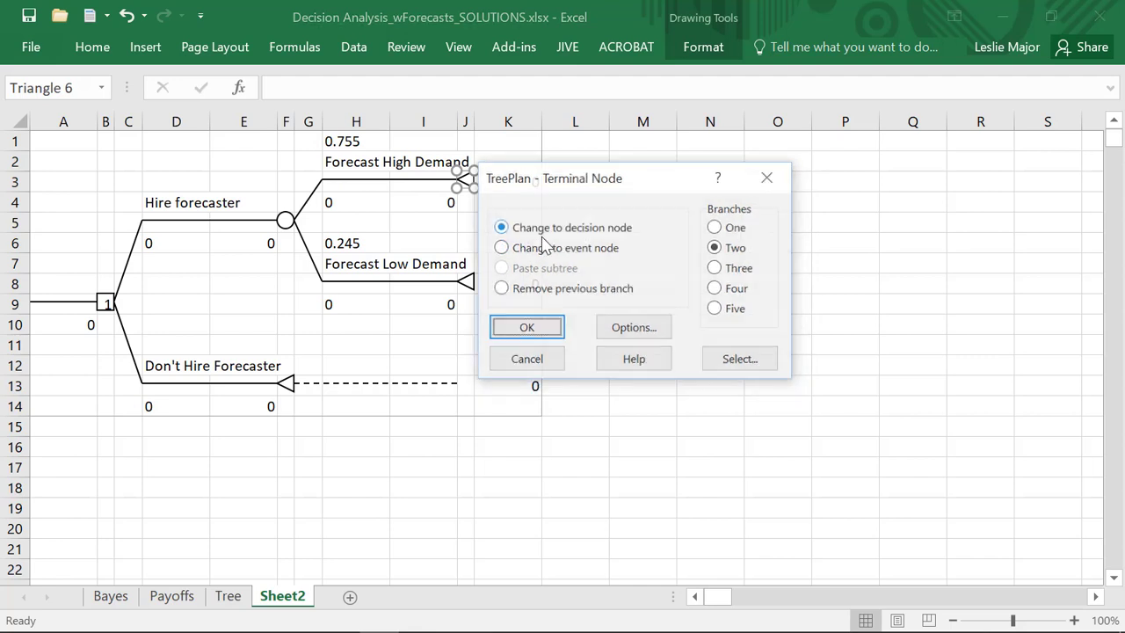
pyautogui.click(533, 327)
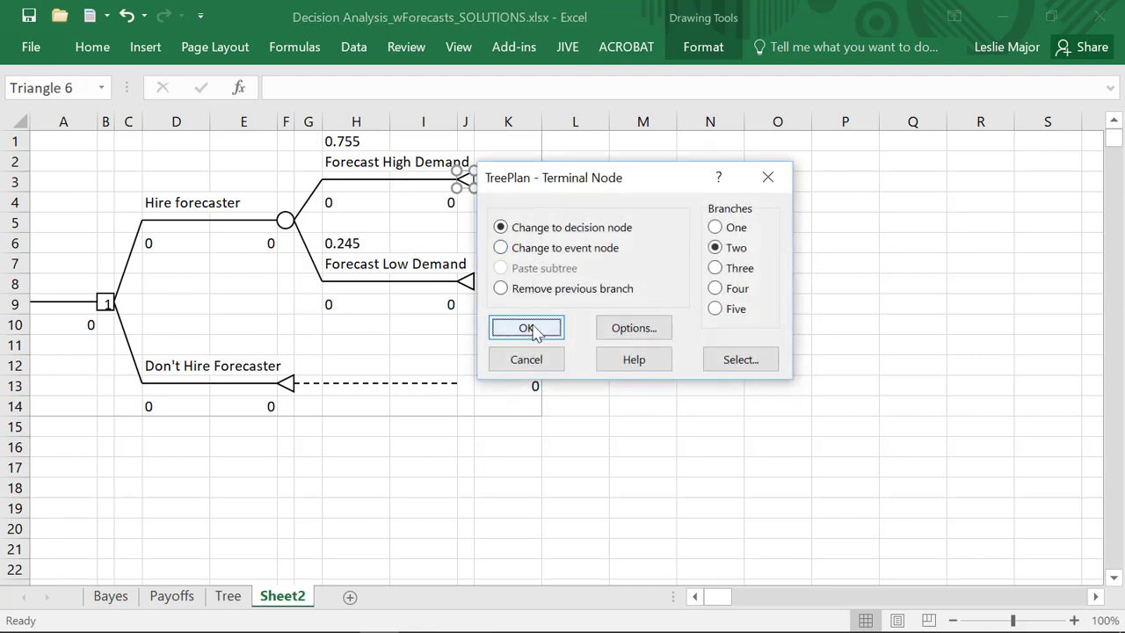
pyautogui.click(533, 328)
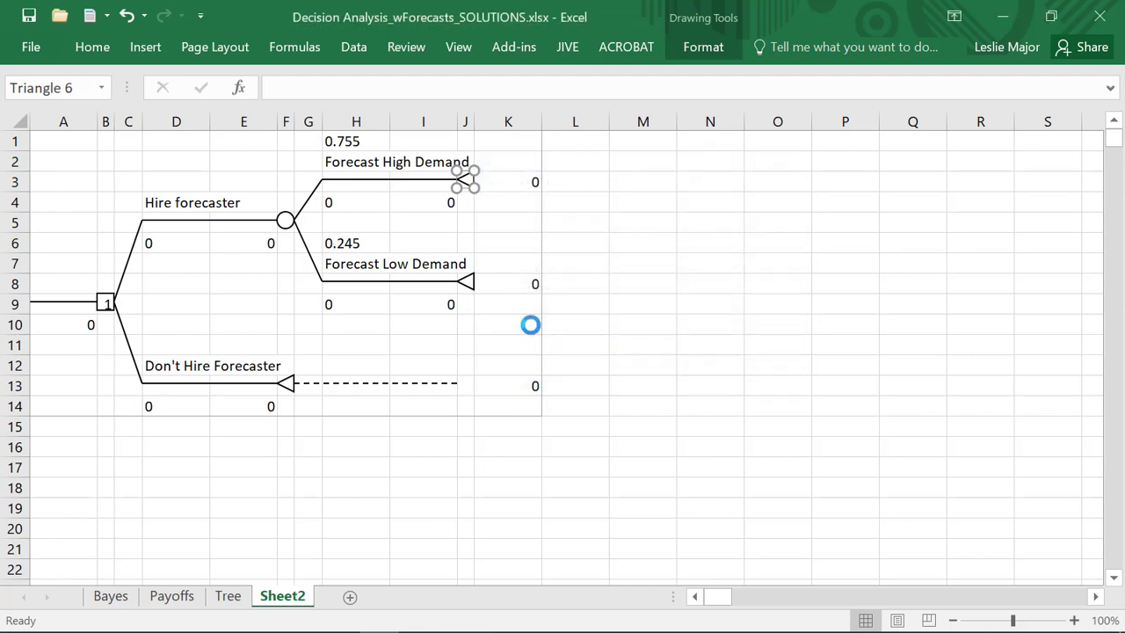
pyautogui.click(572, 386)
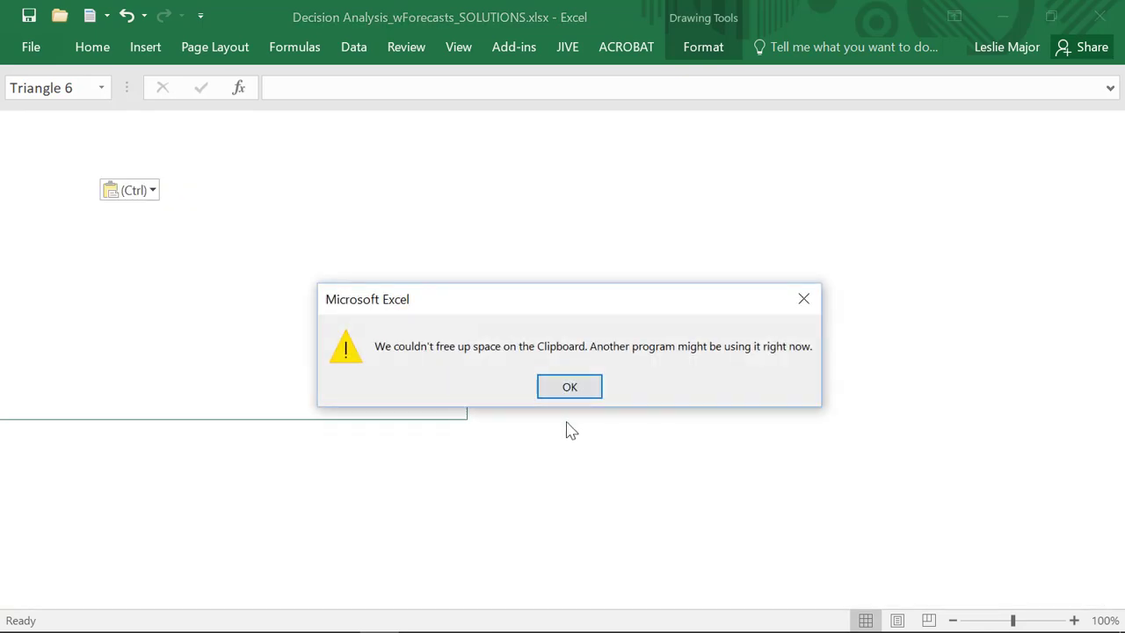
pyautogui.click(570, 387)
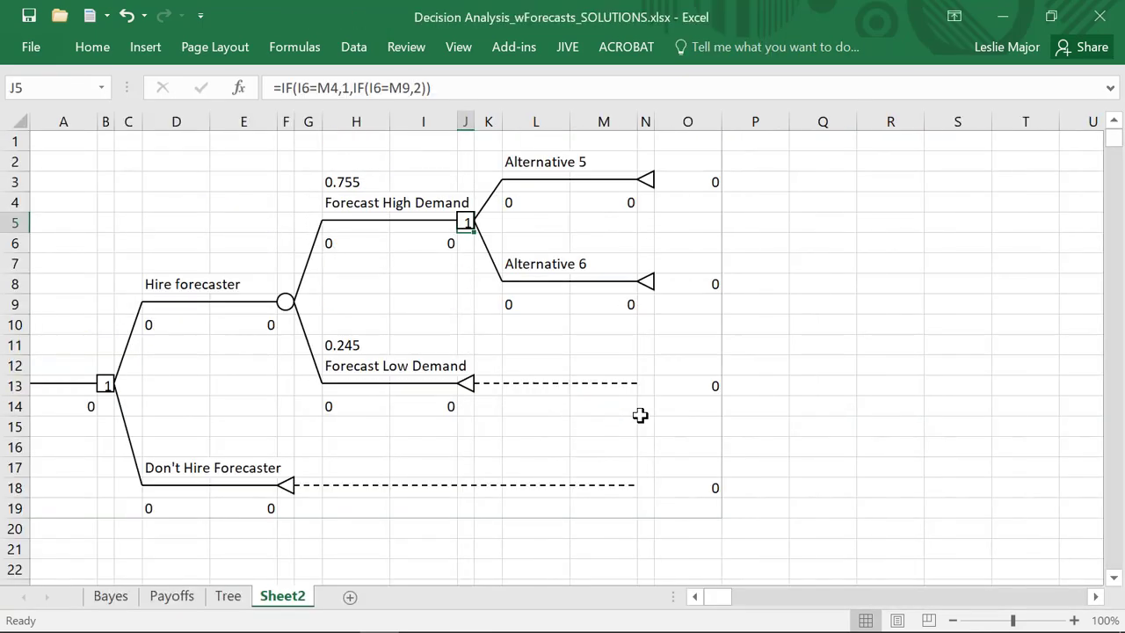
# - Rename the new decision node's alternatives in L2 and L7 to "Build new plant" and "Don't build plant"
pyautogui.click(548, 158)
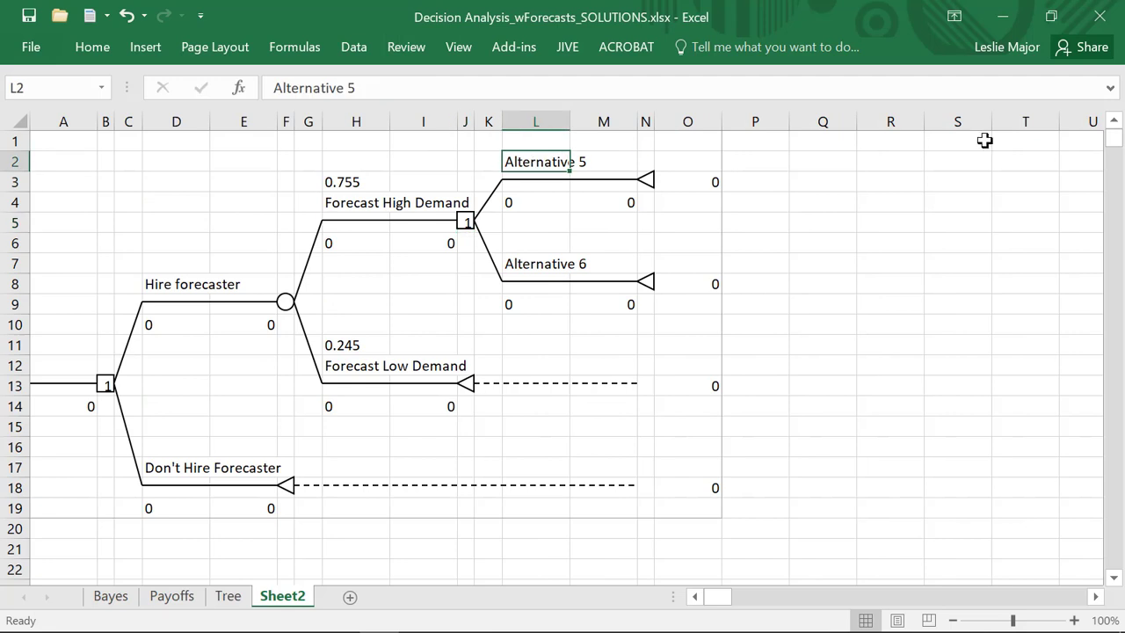
pyautogui.write('Huild new plant')
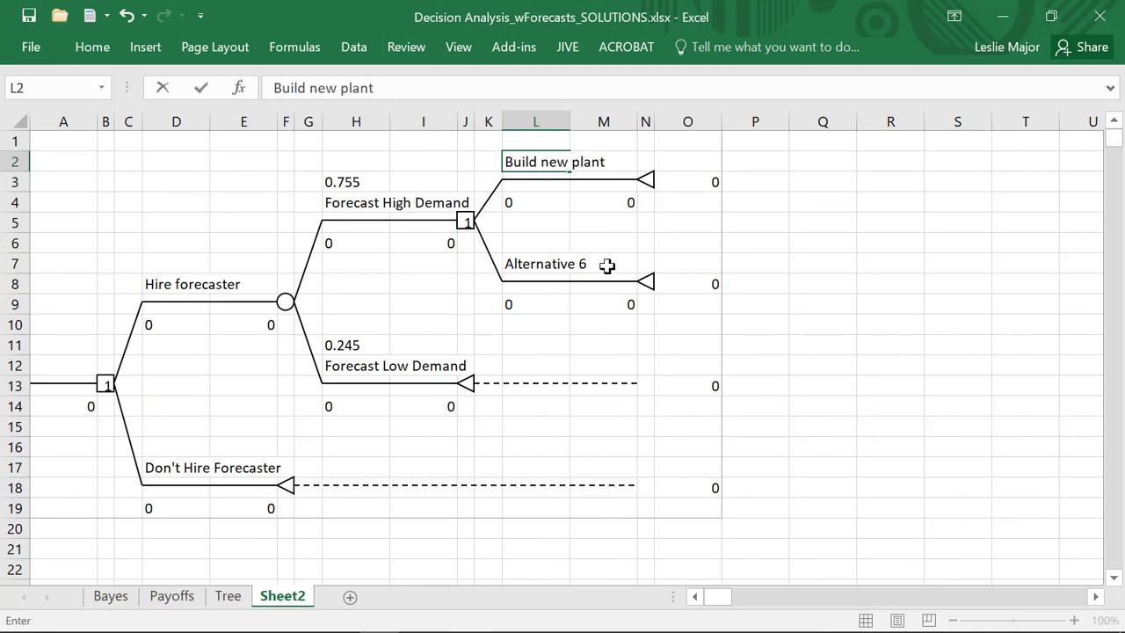
pyautogui.click(534, 264)
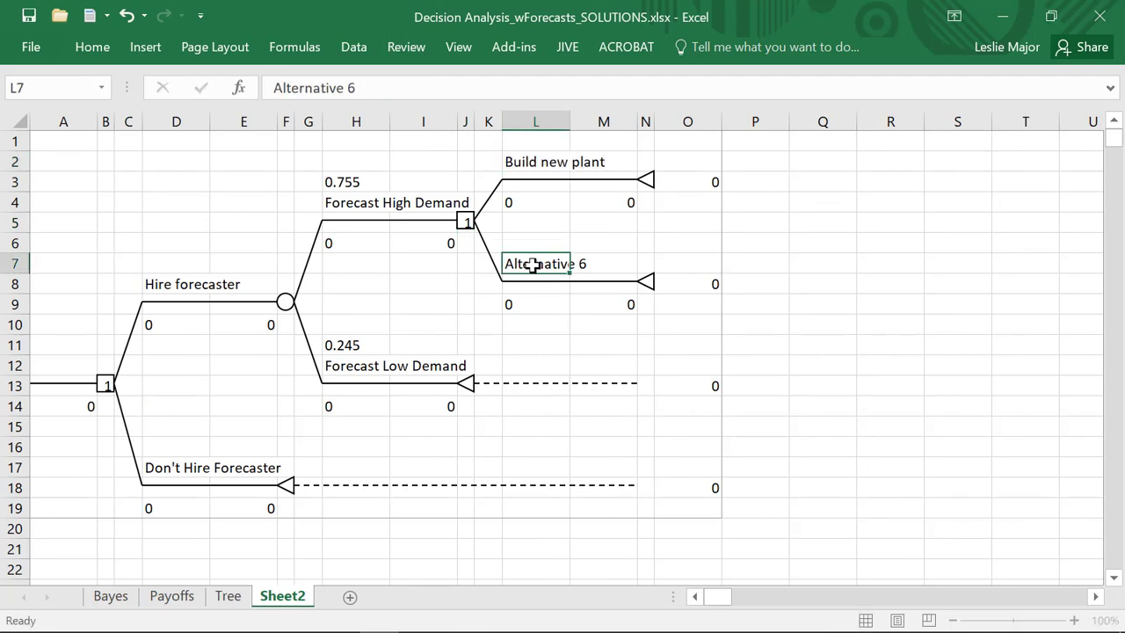
pyautogui.write("Don't")
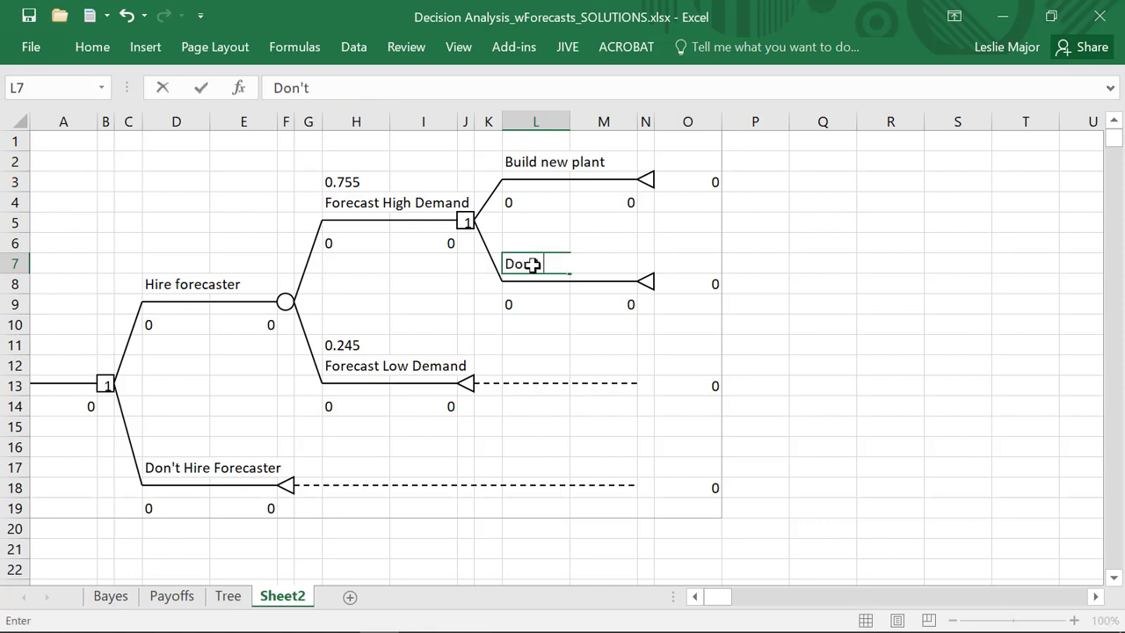
pyautogui.write(' build plant')
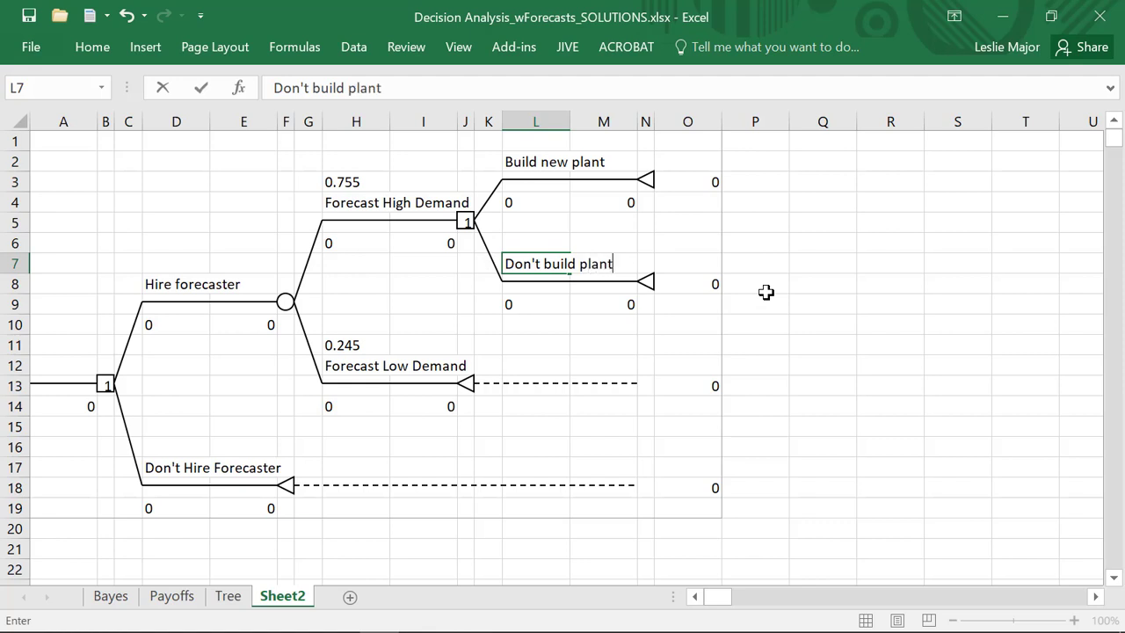
pyautogui.click(851, 294)
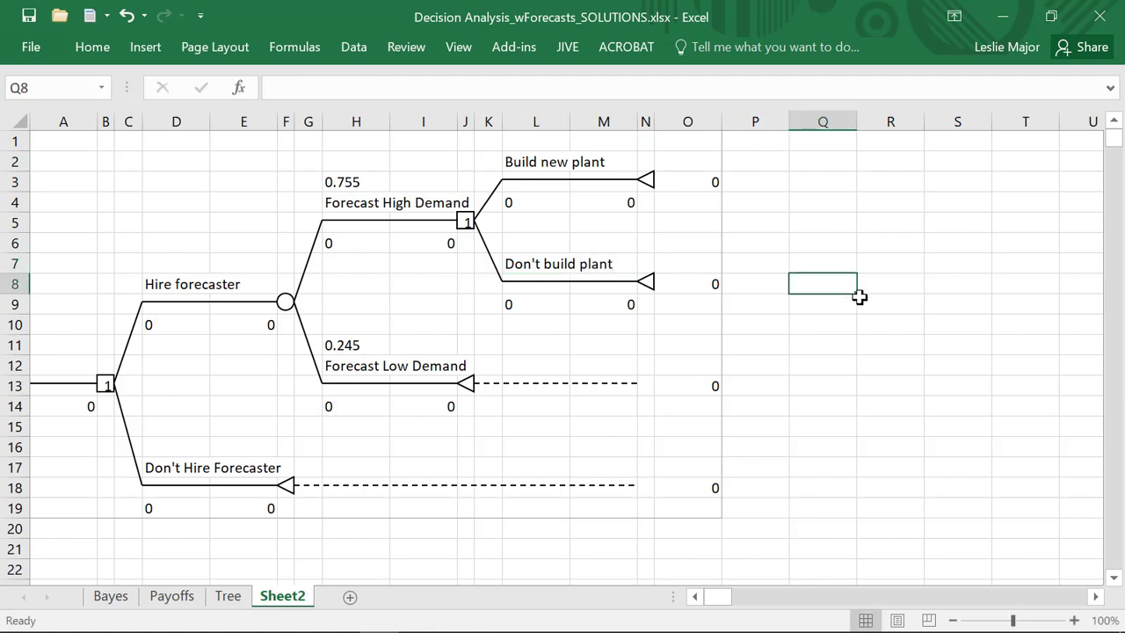
pyautogui.click(550, 202)
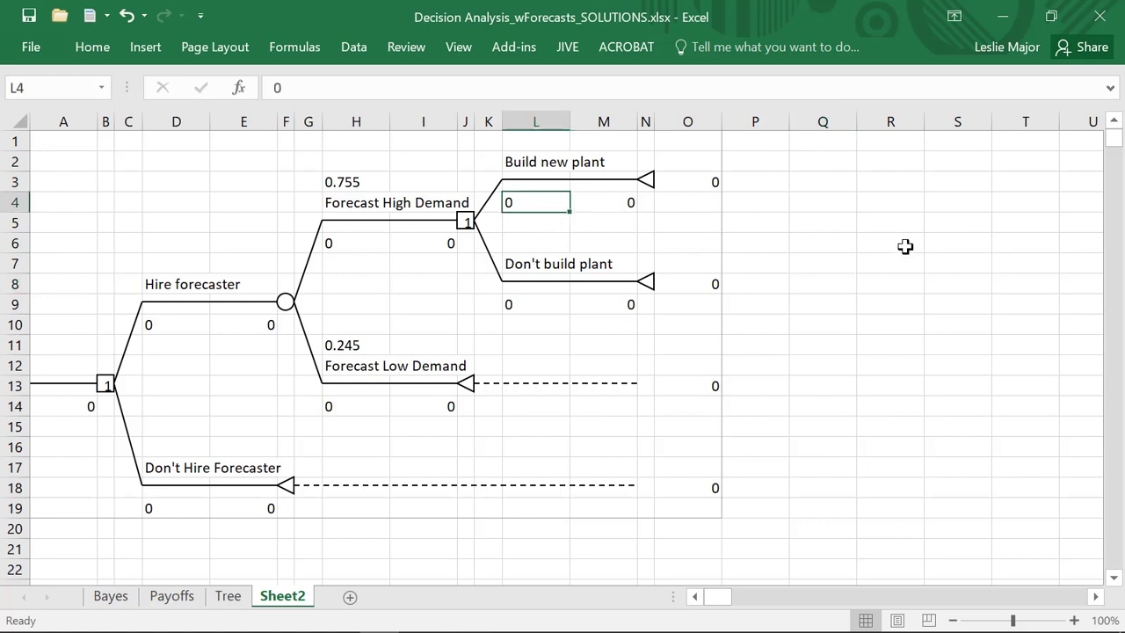
pyautogui.write('-')
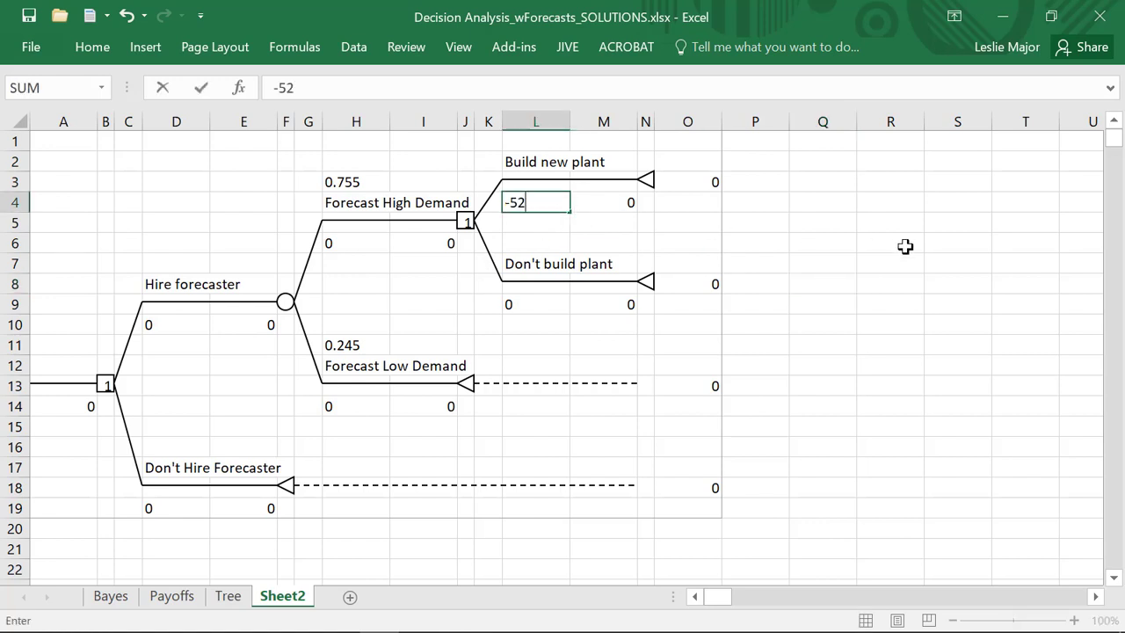
pyautogui.write('52')
pyautogui.hotkey('ctrl', 'Return')
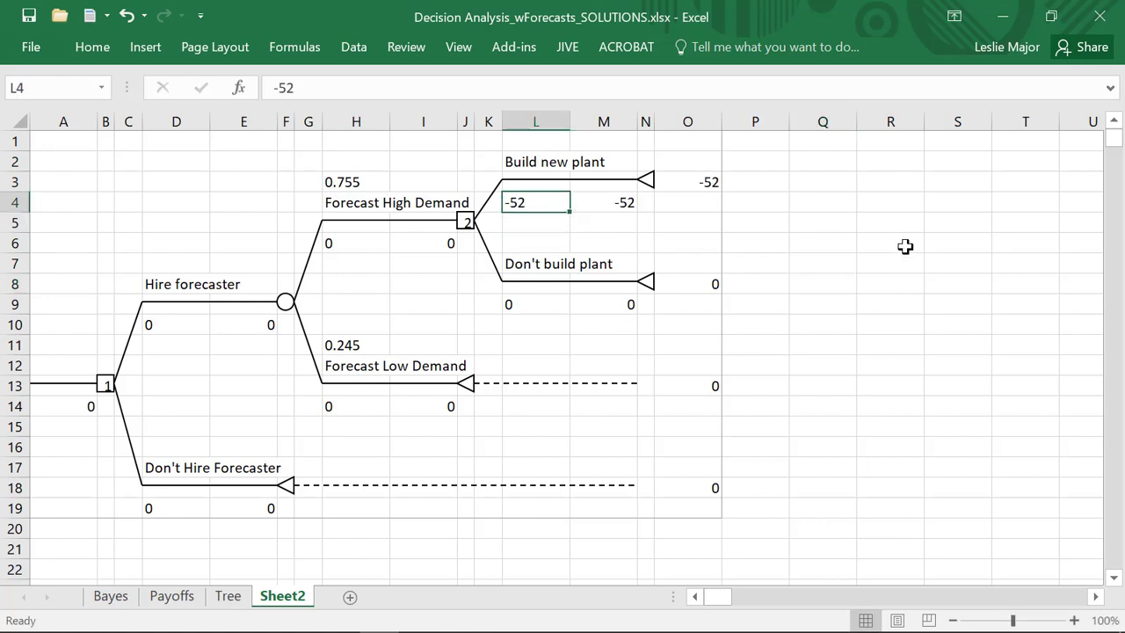
pyautogui.press('Delete')
pyautogui.click(905, 246)
pyautogui.click(742, 256)
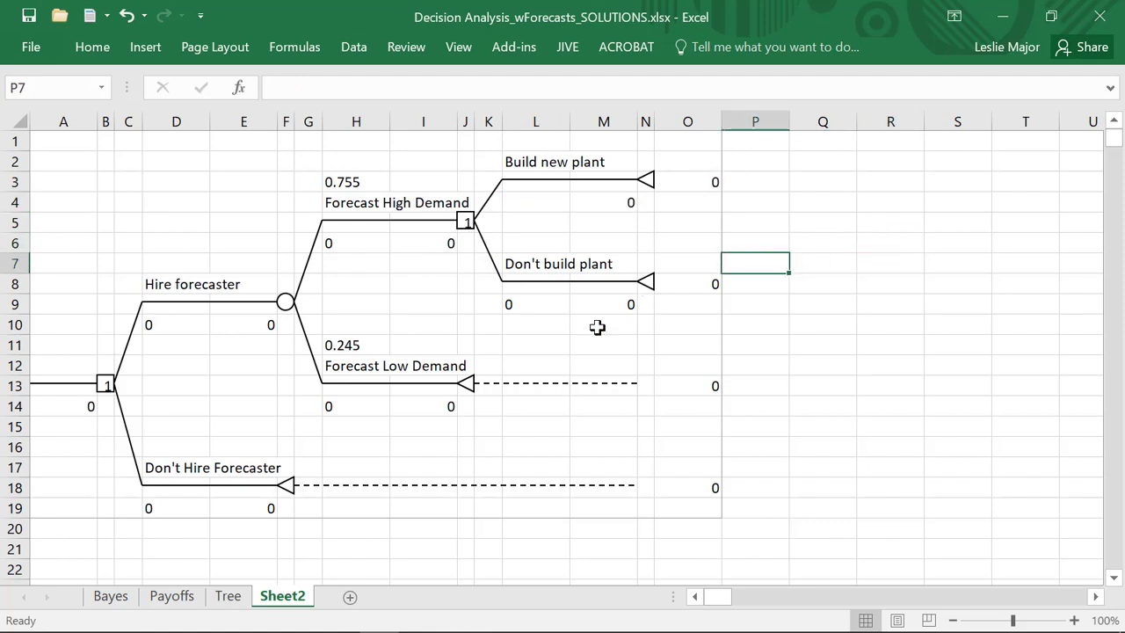
# - Copy the subtree of the decision node that follows Forecast High Demand
pyautogui.click(464, 222)
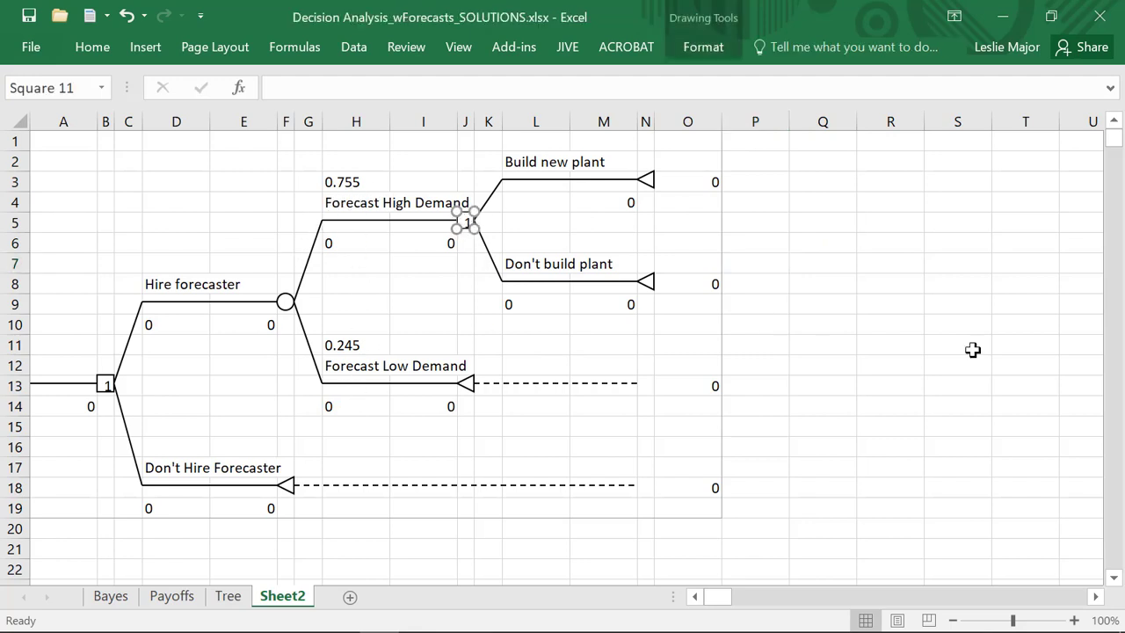
pyautogui.click(1025, 385)
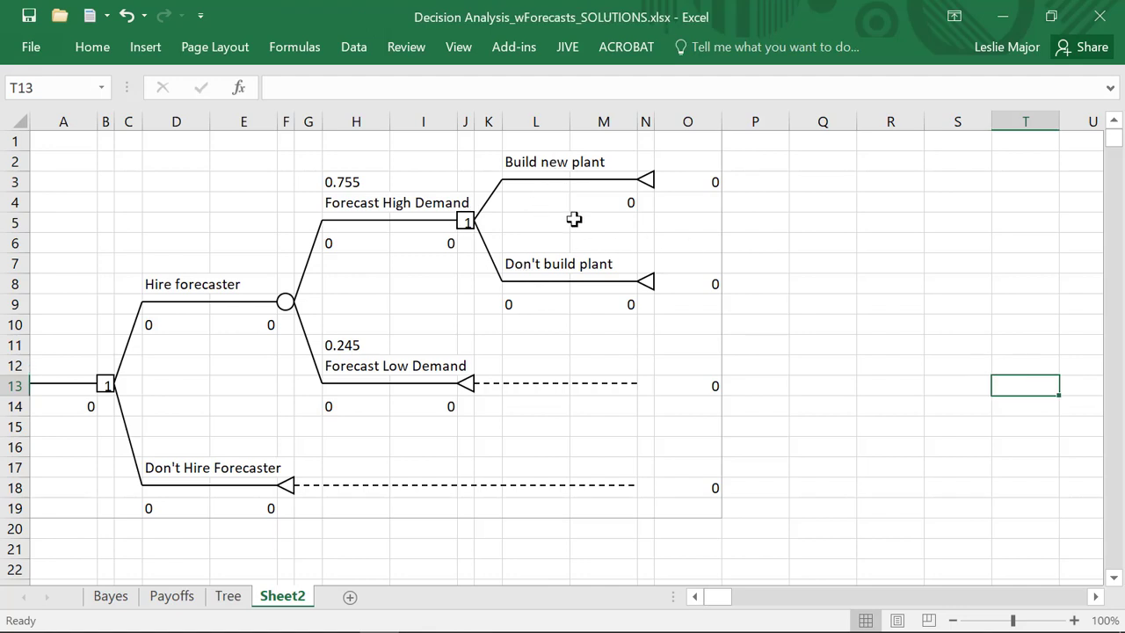
pyautogui.click(466, 220)
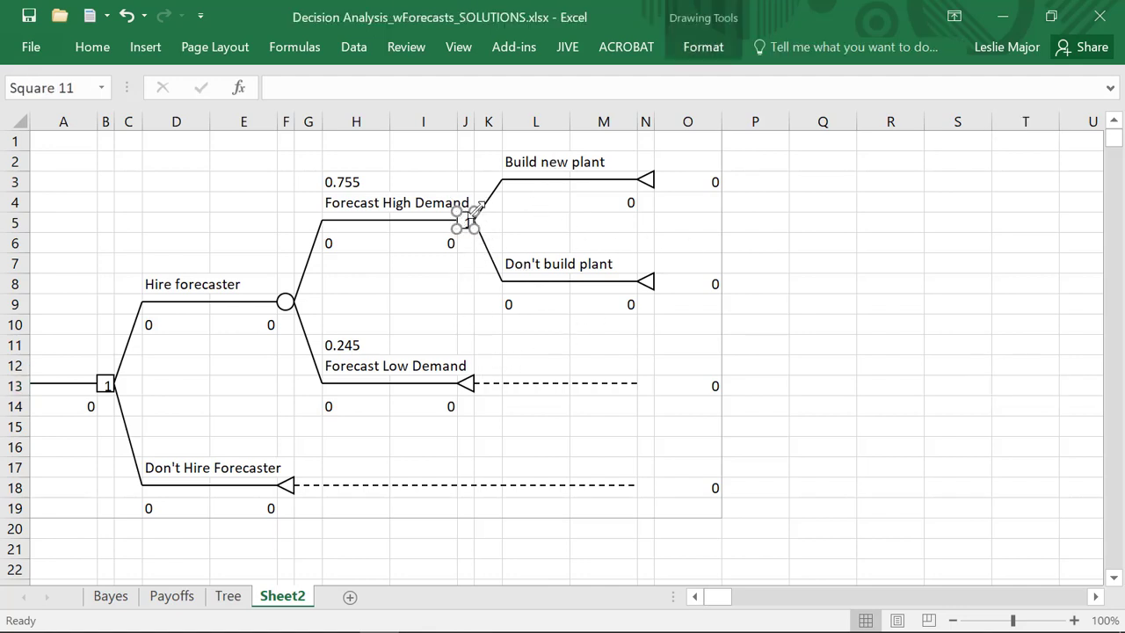
pyautogui.click(527, 49)
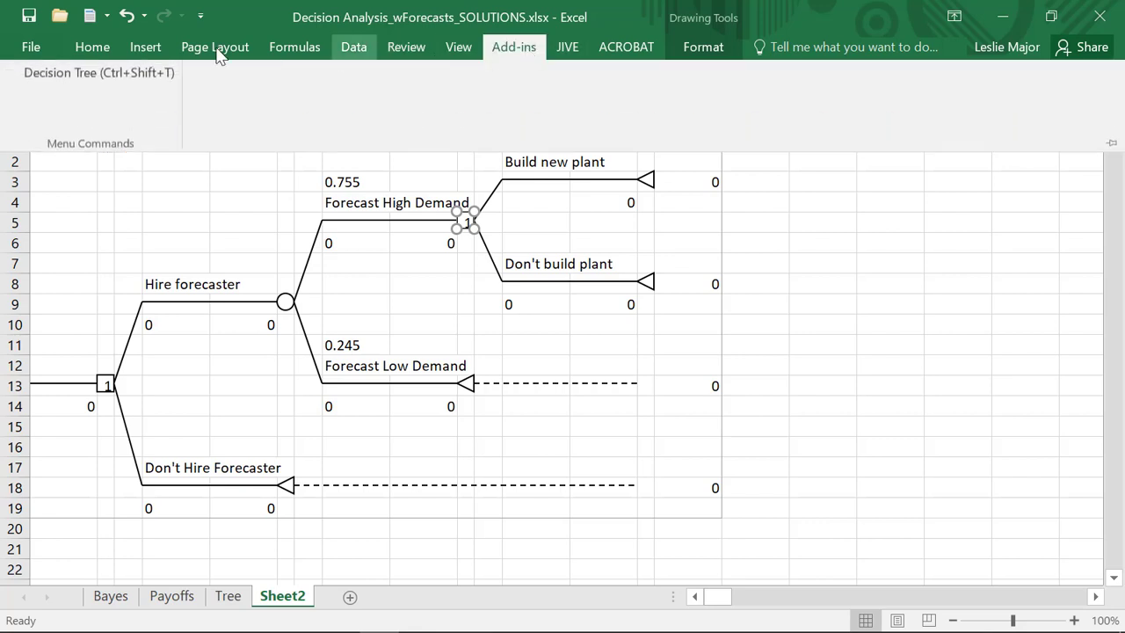
pyautogui.click(132, 74)
pyautogui.click(560, 239)
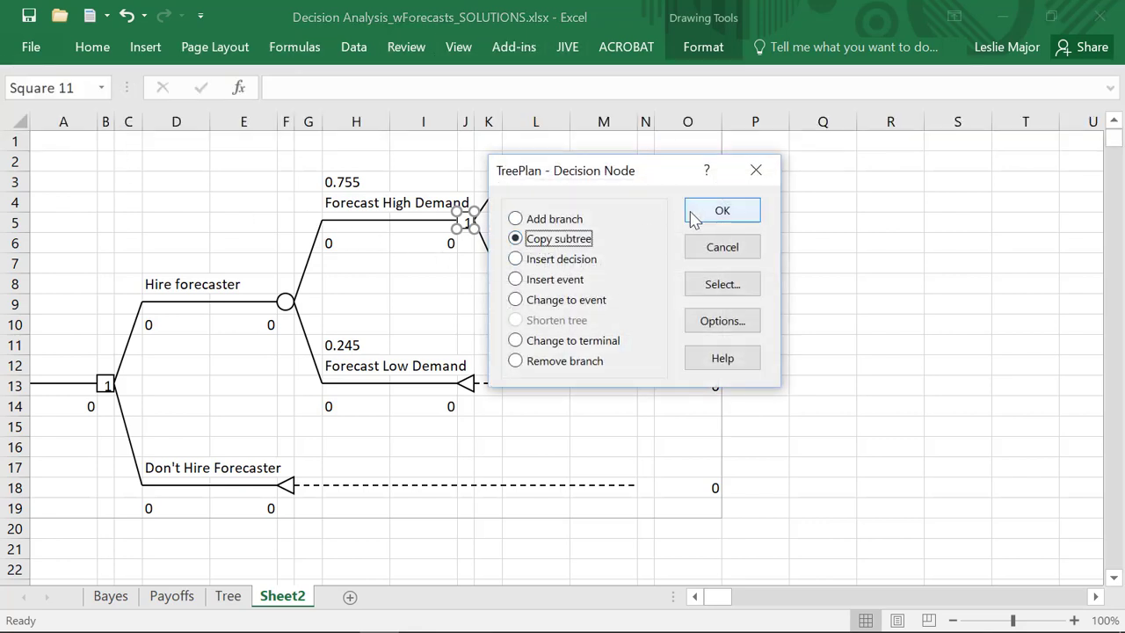
pyautogui.click(699, 215)
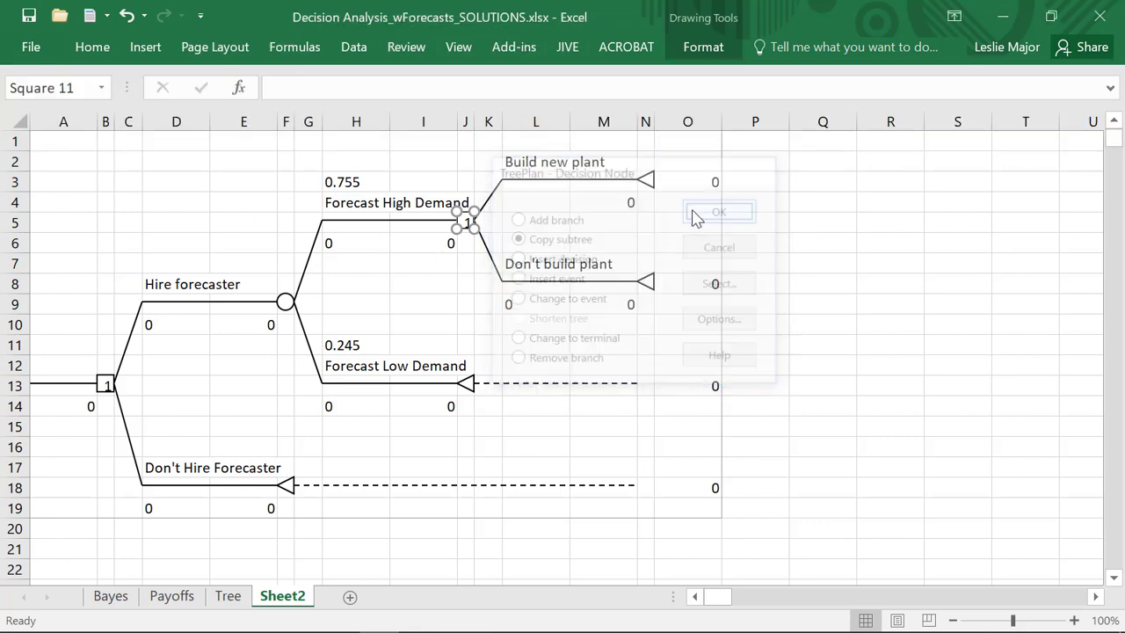
# - Paste the copied build/don't build subtree onto the terminal node of the Forecast Low Demand branch
pyautogui.click(464, 383)
pyautogui.click(514, 47)
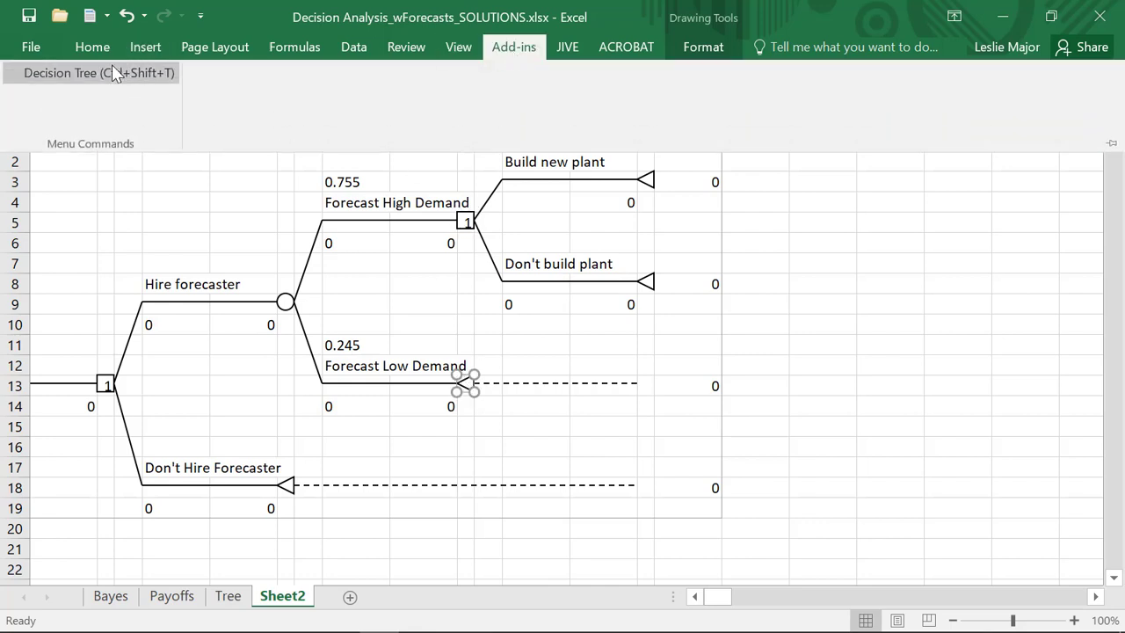
pyautogui.click(88, 73)
pyautogui.click(503, 271)
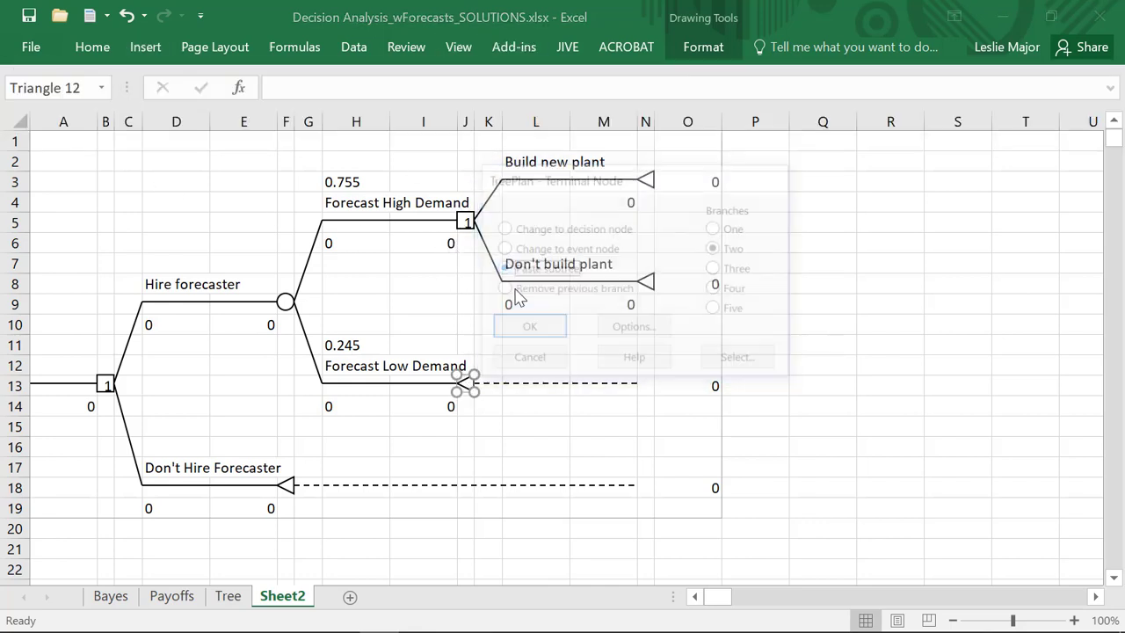
pyautogui.click(519, 325)
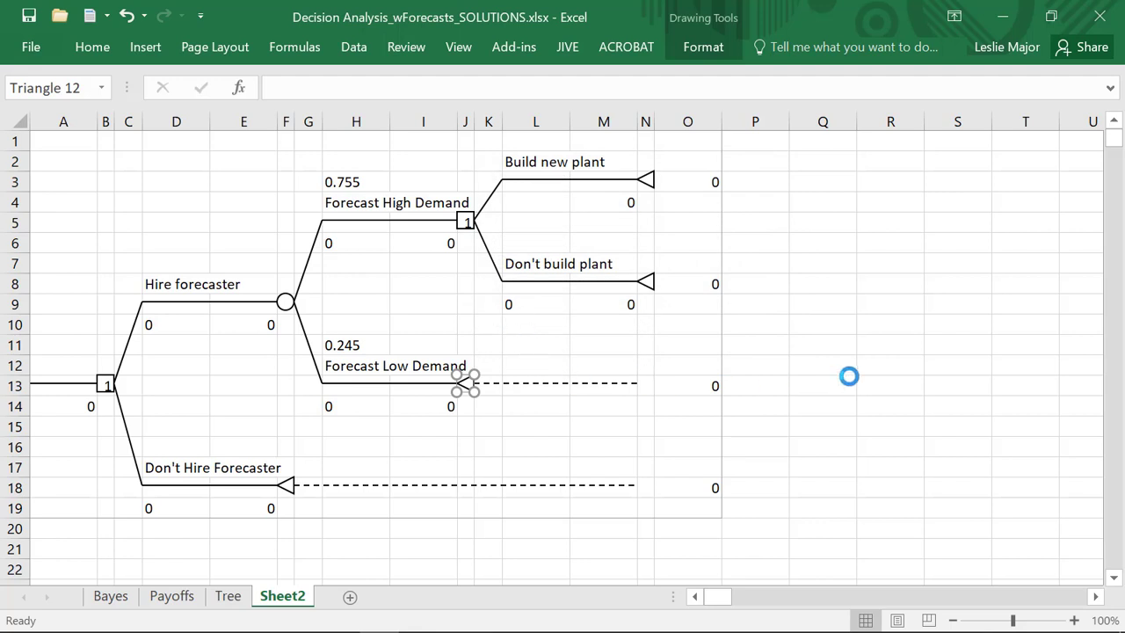
pyautogui.click(568, 387)
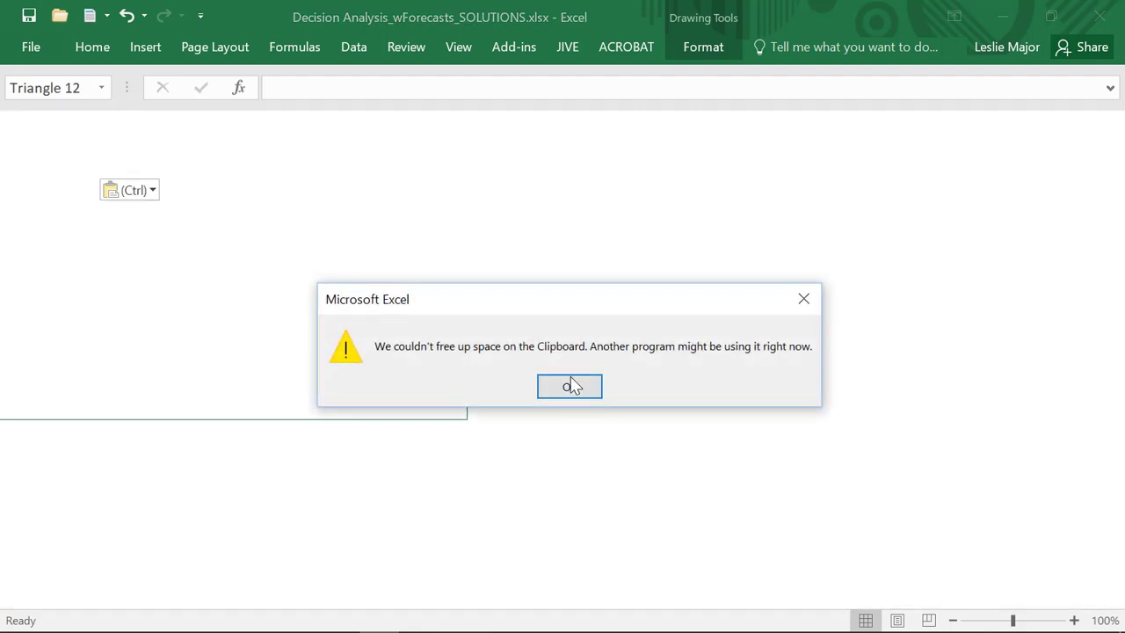
pyautogui.click(571, 387)
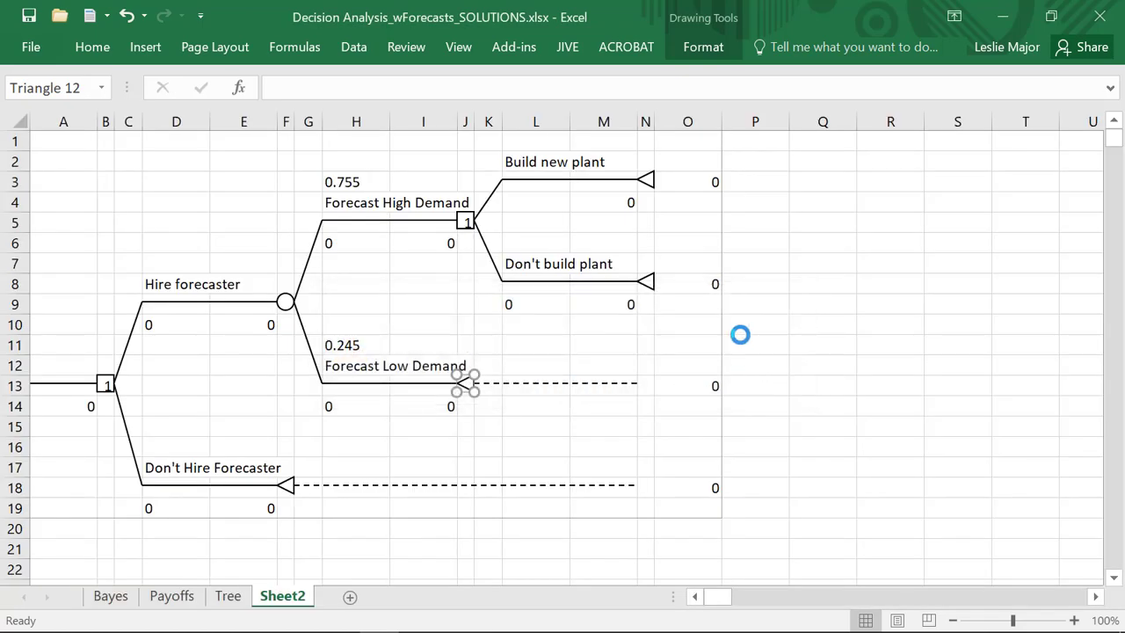
pyautogui.click(571, 386)
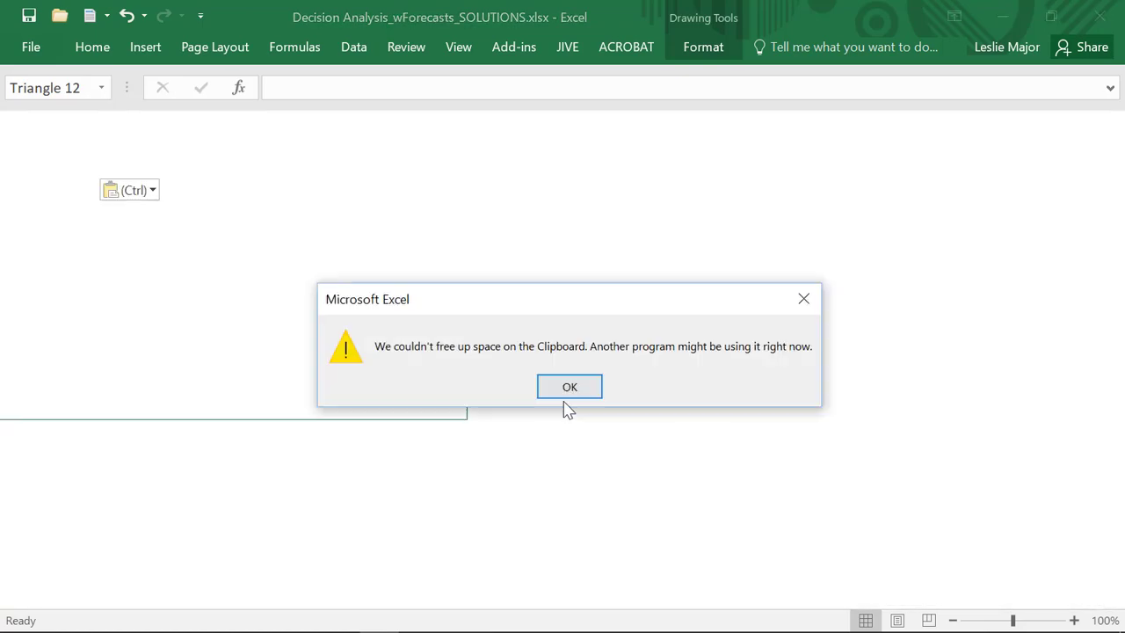
pyautogui.click(569, 391)
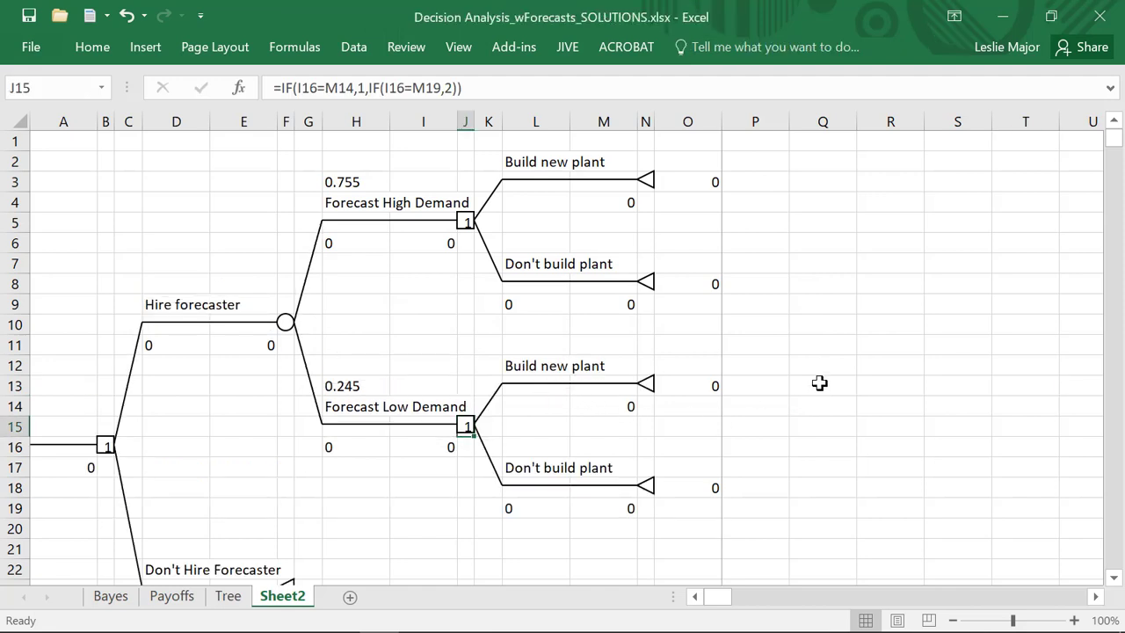
pyautogui.click(819, 382)
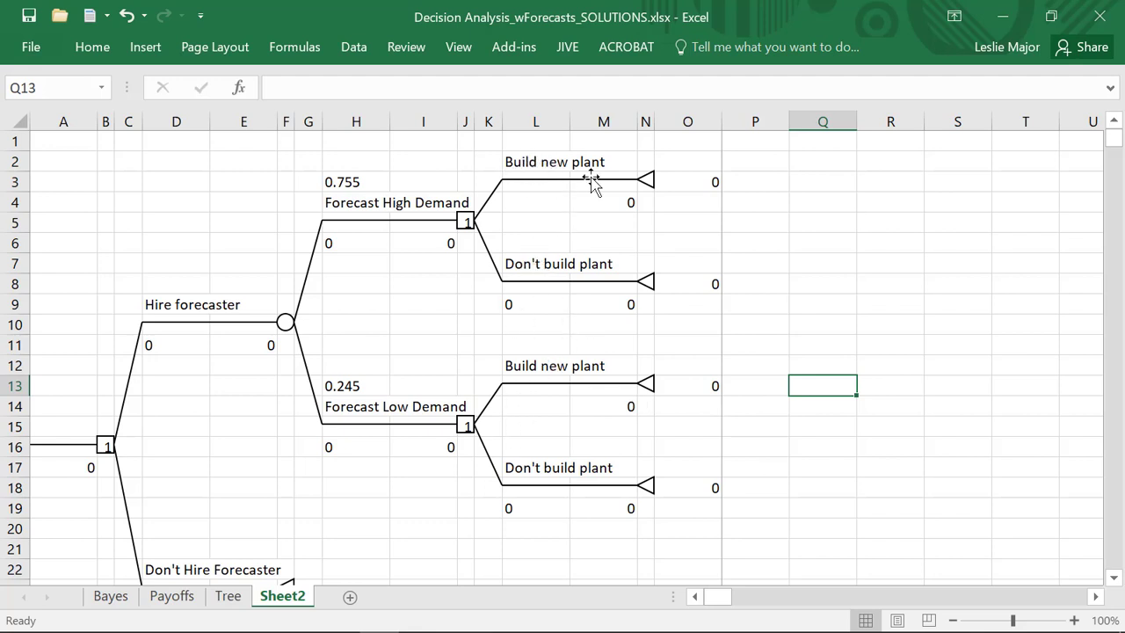
# - Change the terminal node of Build new plant under Forecast High Demand to an event node with two branches
pyautogui.click(646, 180)
pyautogui.click(527, 47)
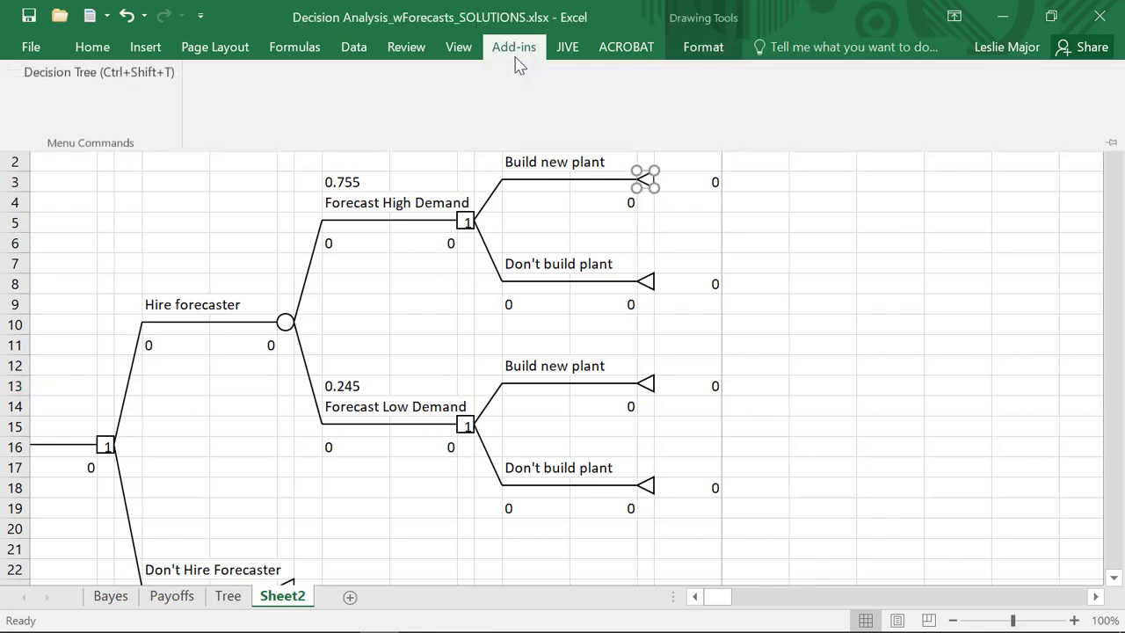
pyautogui.click(121, 76)
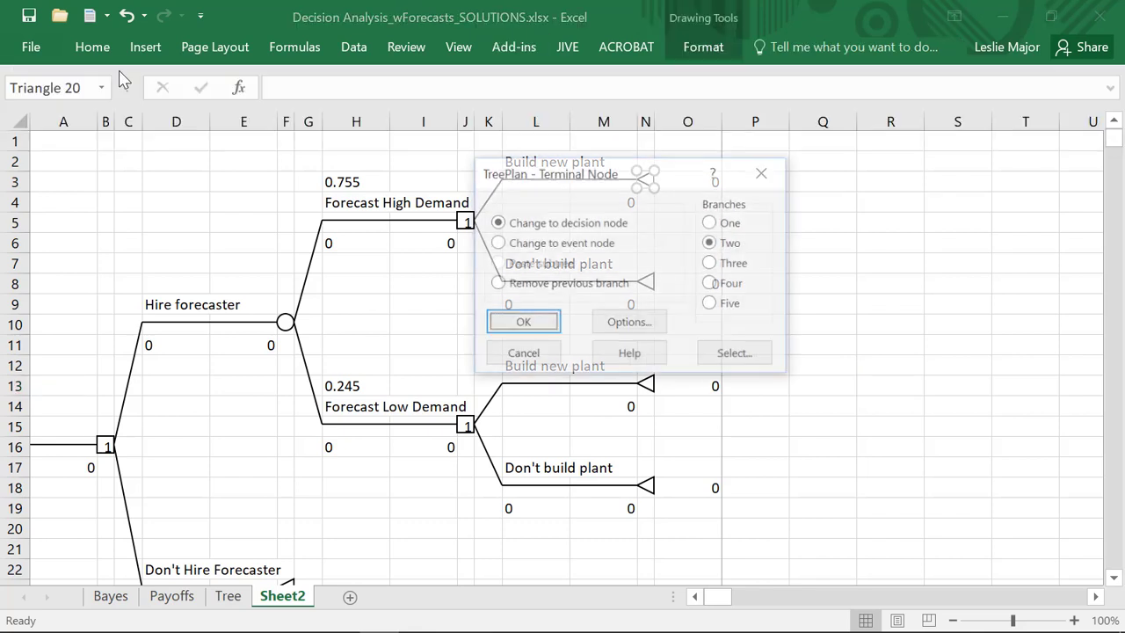
pyautogui.click(532, 244)
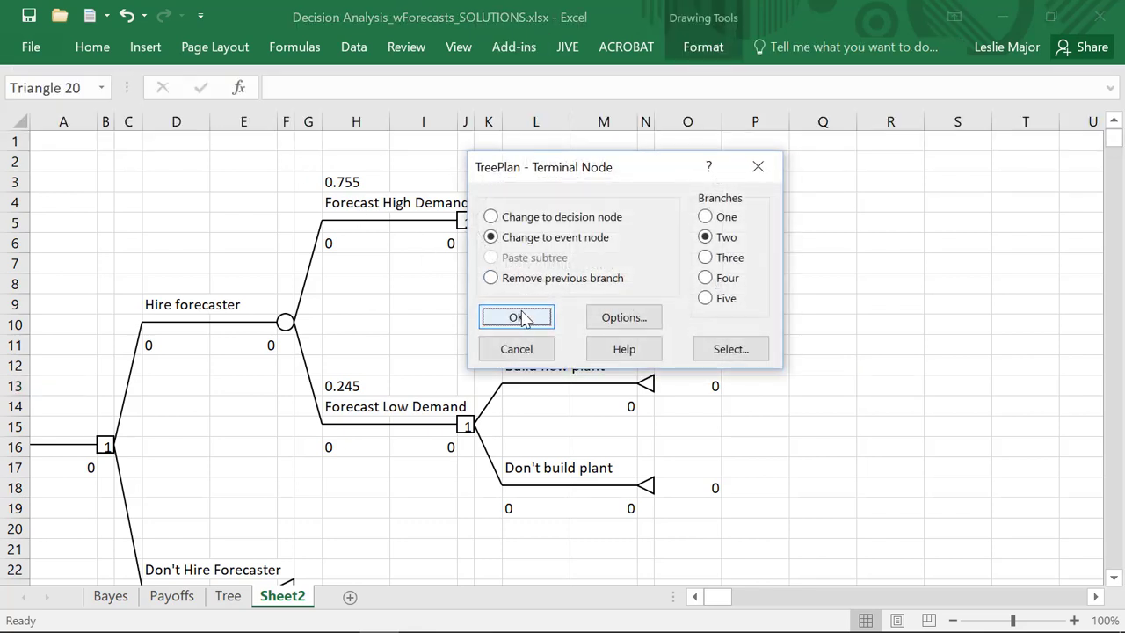
pyautogui.click(520, 318)
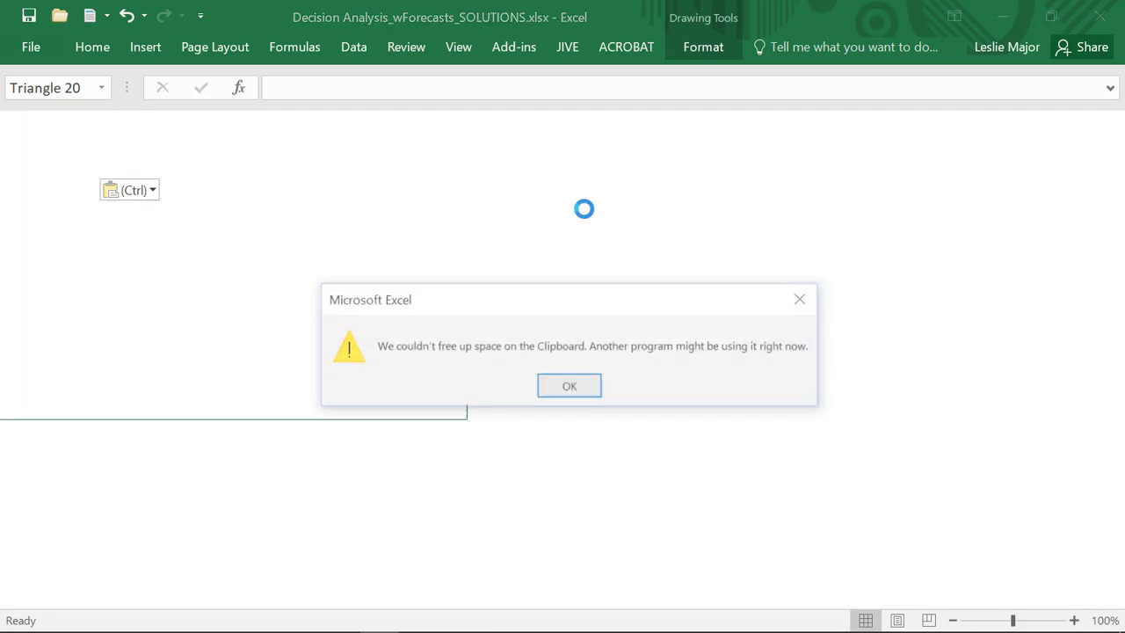
pyautogui.press('Return')
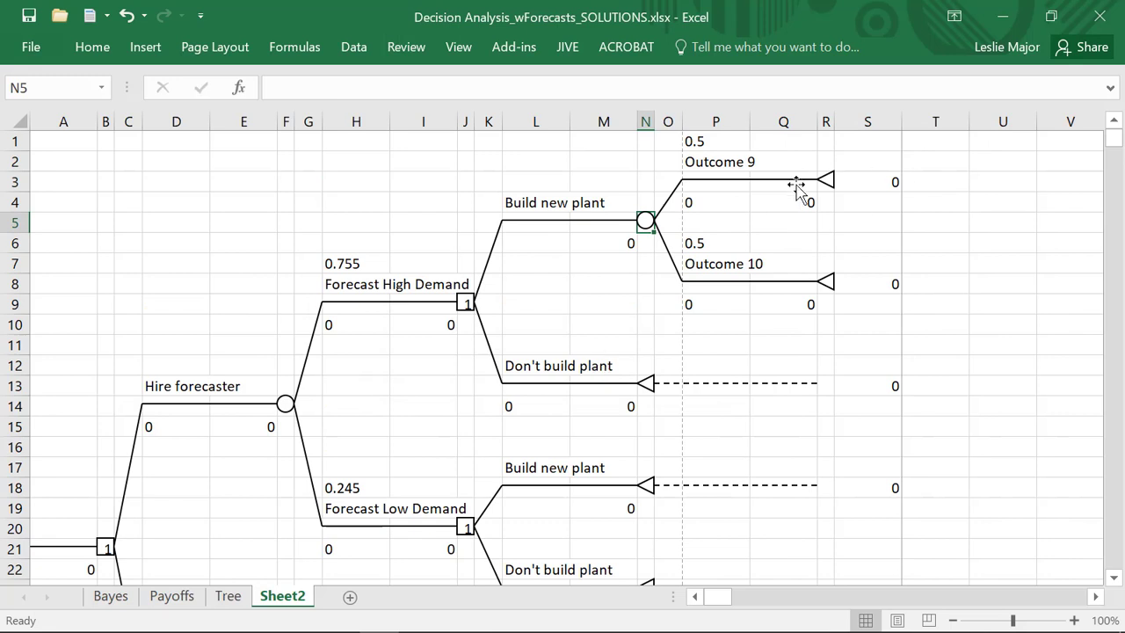
# - Rename the new event node's outcomes in P2 and P7 to "Actual high demand" and "Actual low demand"
pyautogui.click(725, 164)
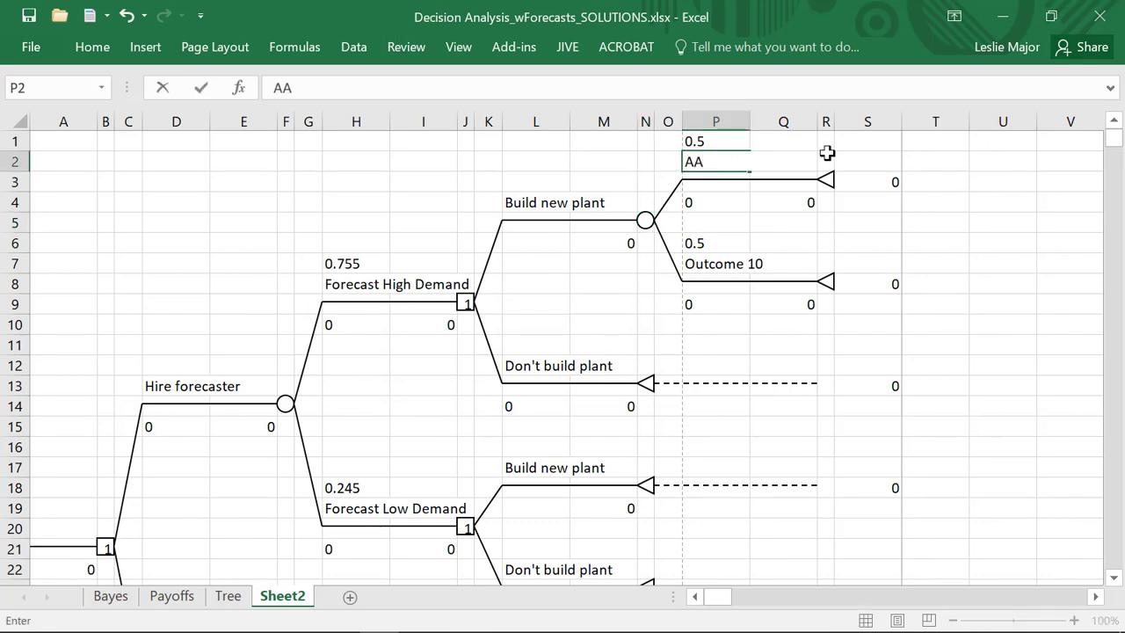
pyautogui.write('igh dea')
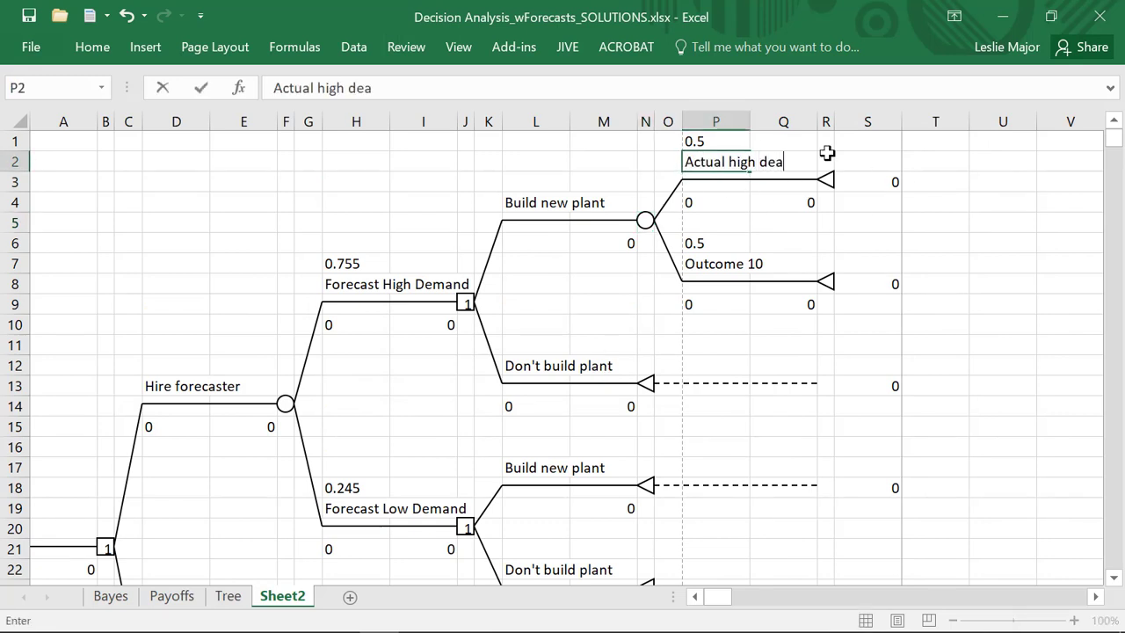
pyautogui.write('dema')
pyautogui.press('BackSpace')
pyautogui.write('man')
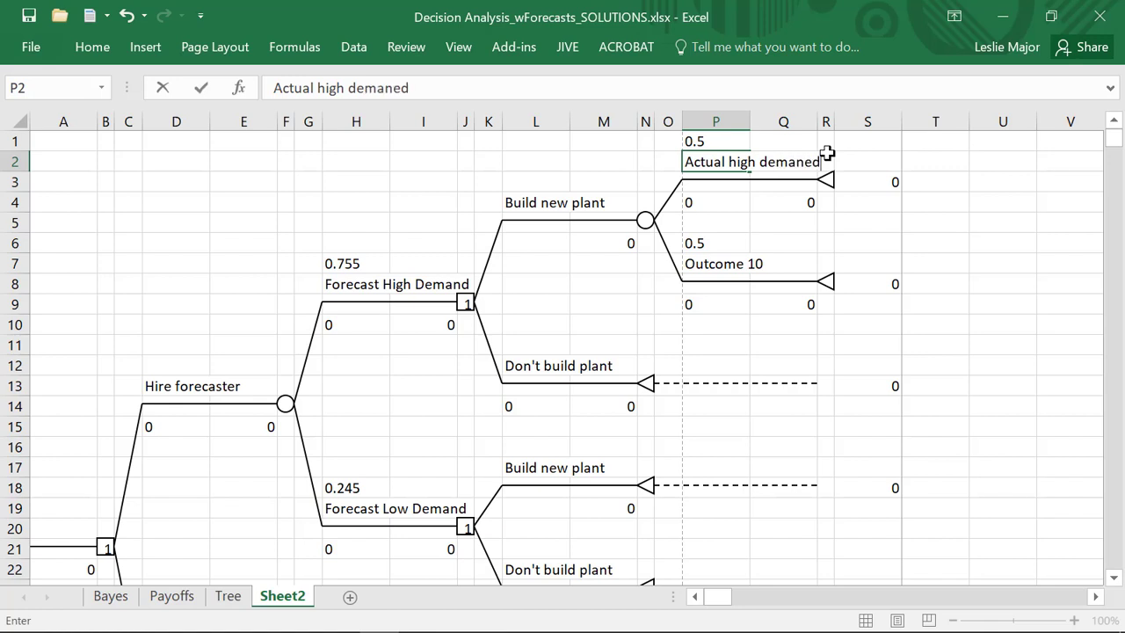
pyautogui.click(703, 264)
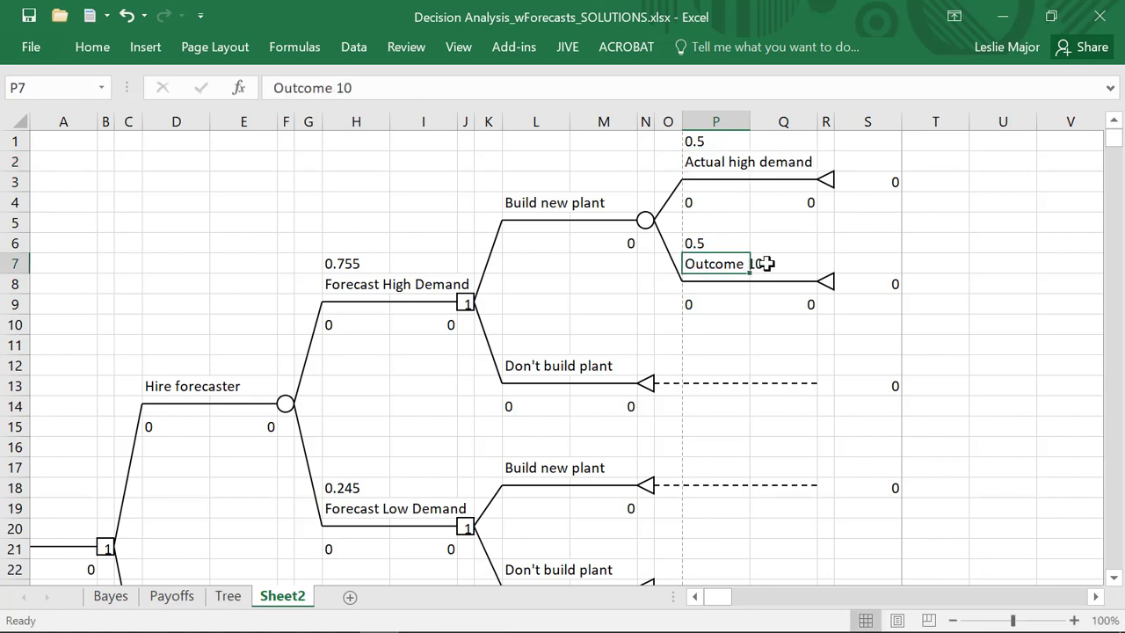
pyautogui.write('Actual low')
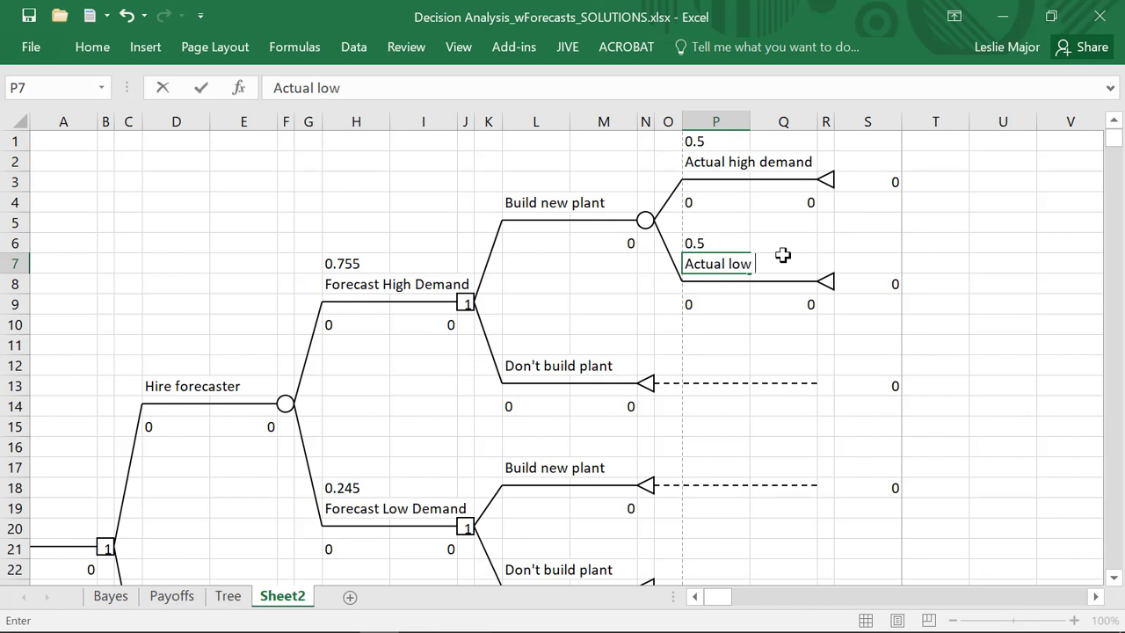
pyautogui.write(' demand')
pyautogui.click(932, 242)
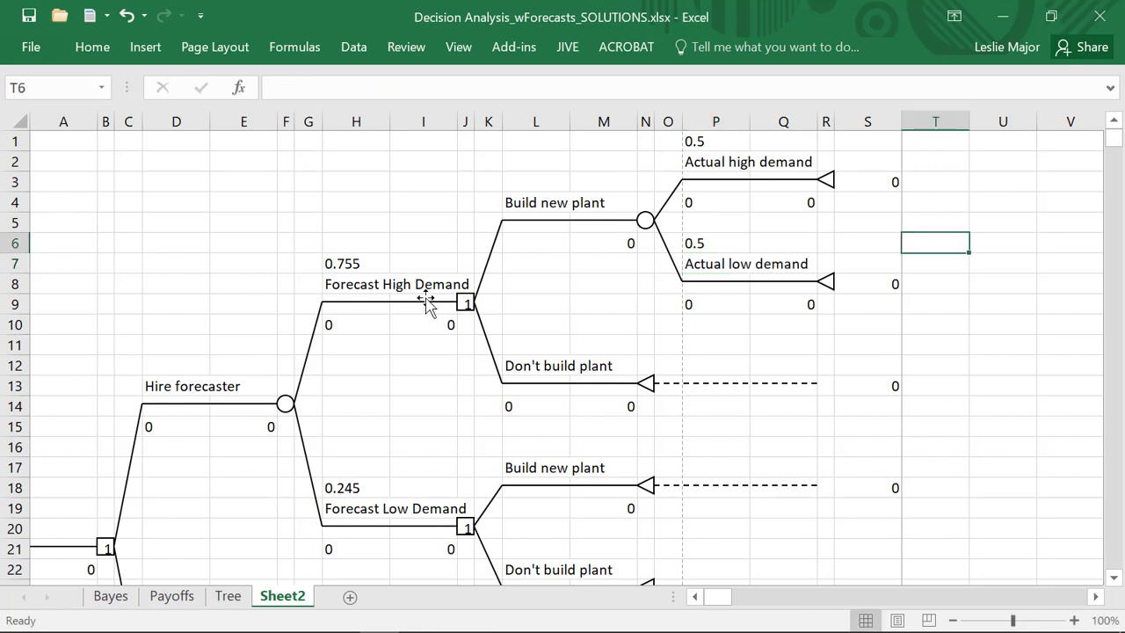
# - Link the Actual high demand probability in P1 to the conditional probability in Bayes!B21
pyautogui.click(712, 142)
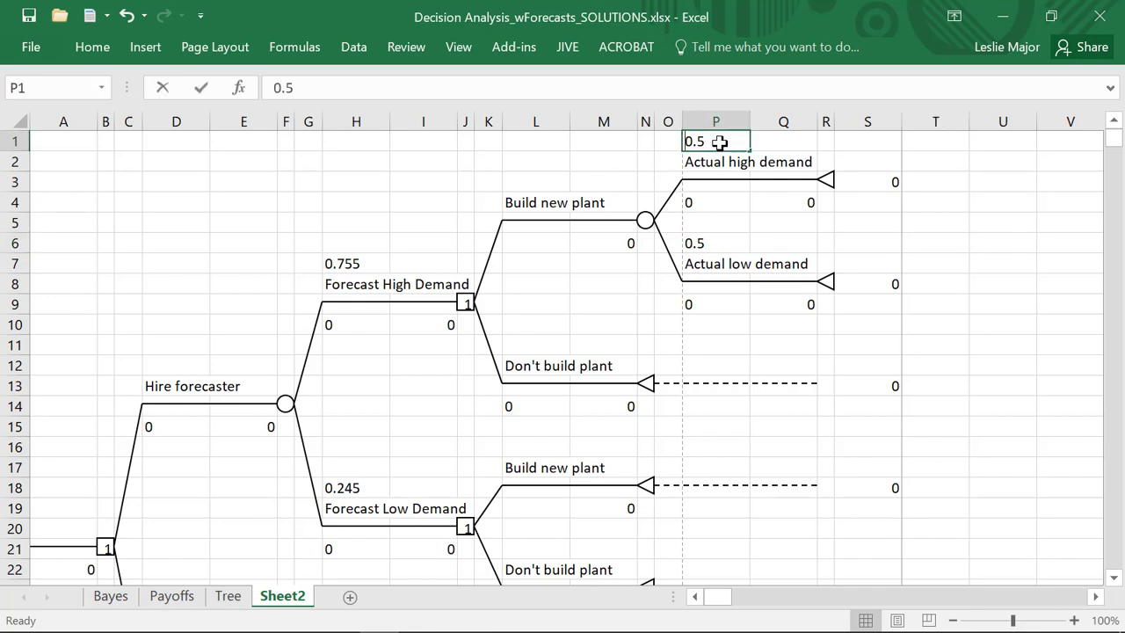
pyautogui.write('=')
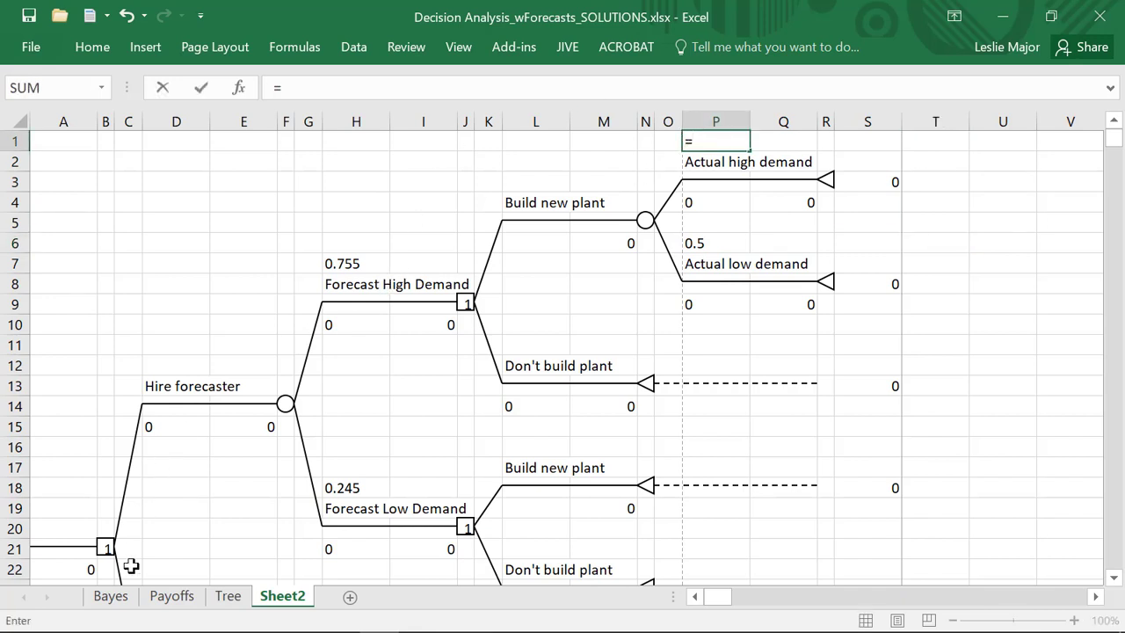
pyautogui.click(111, 595)
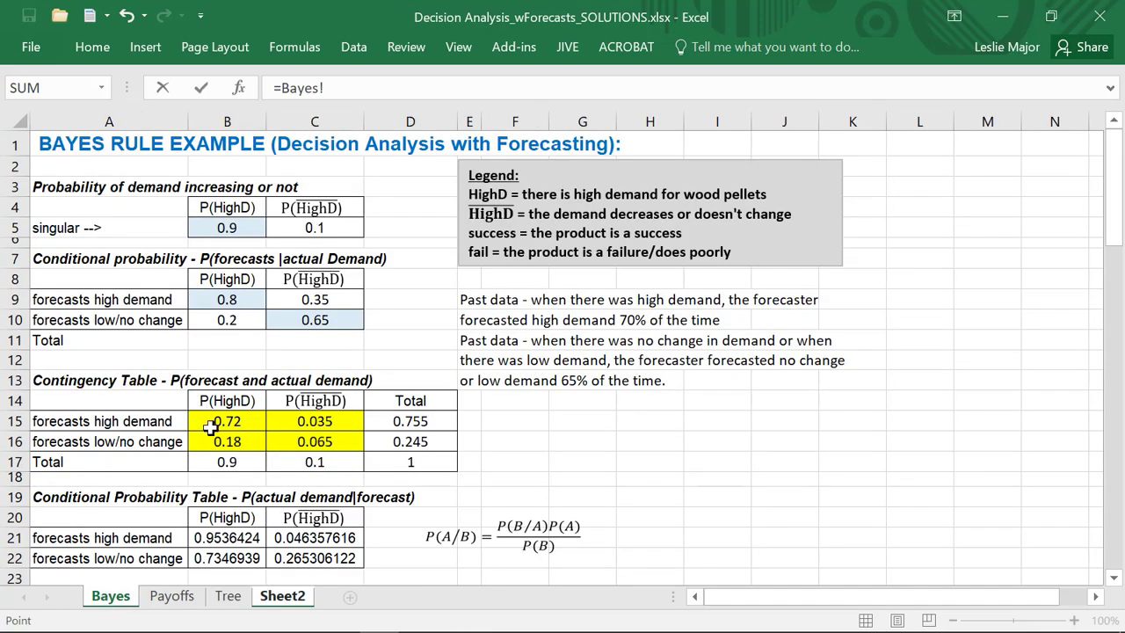
pyautogui.click(230, 538)
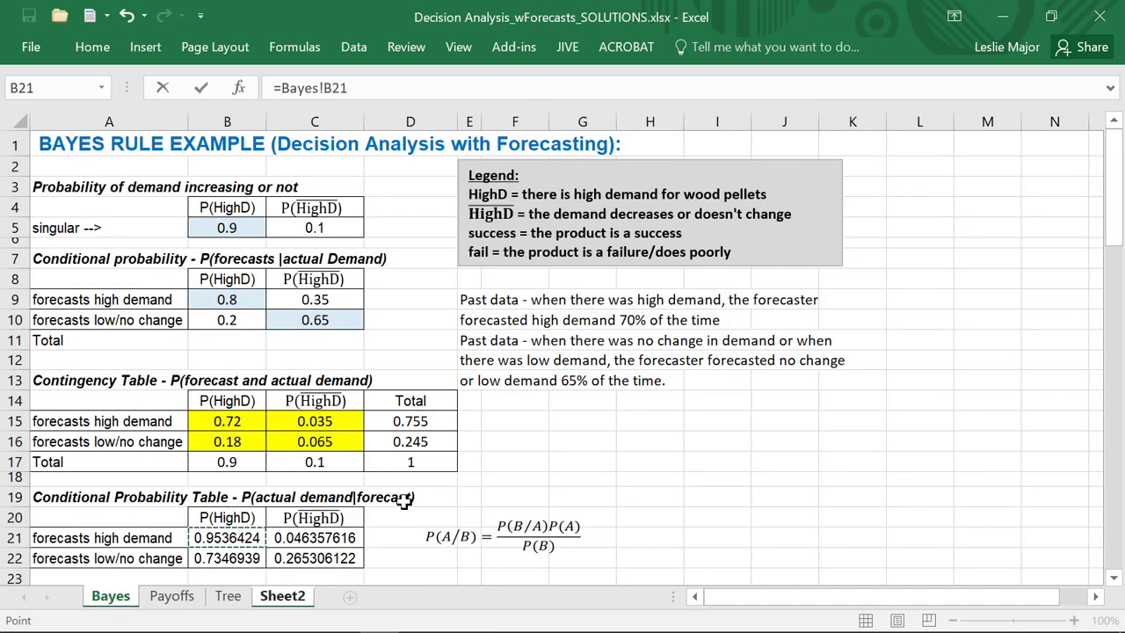
pyautogui.press('Return')
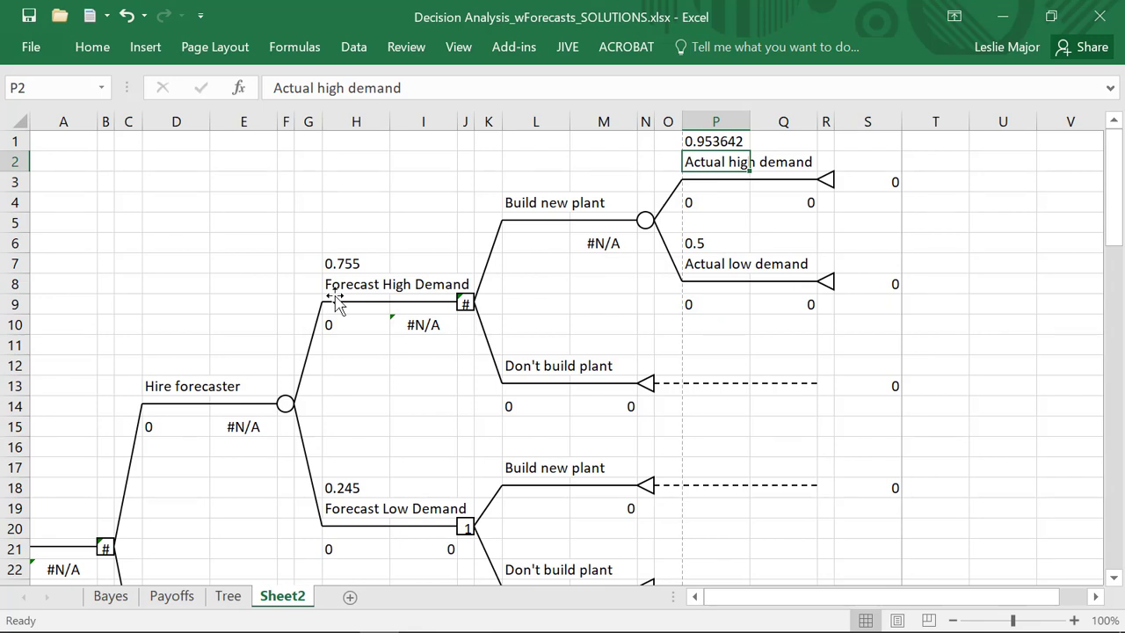
# - Link the Actual low demand probability in P6 to the conditional probability in Bayes!C21
pyautogui.click(701, 248)
pyautogui.write('=')
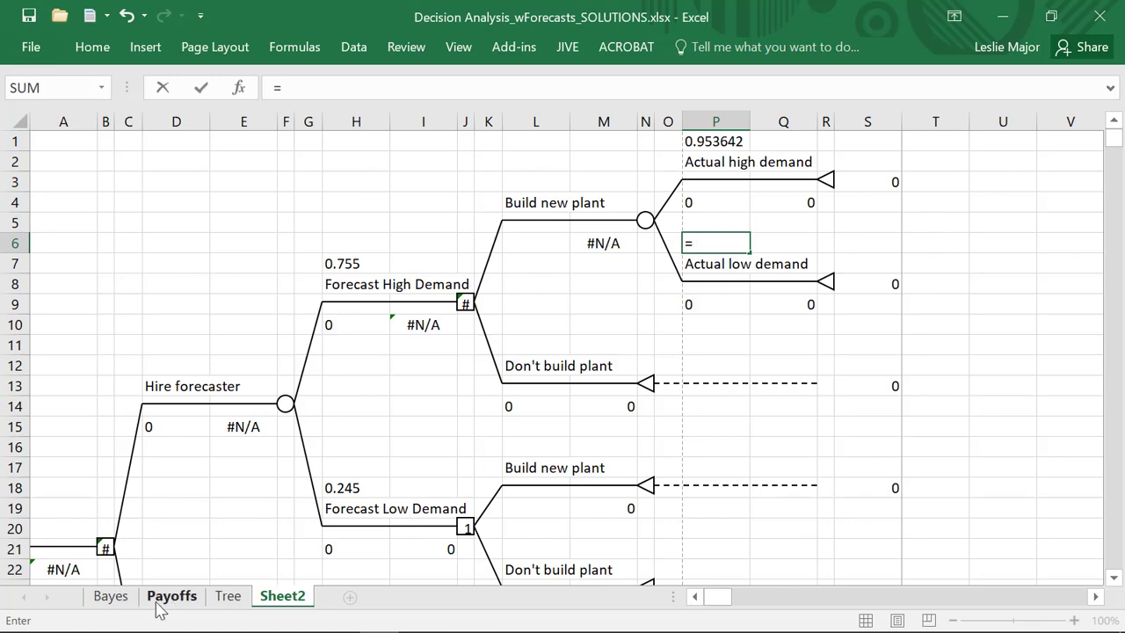
pyautogui.click(114, 598)
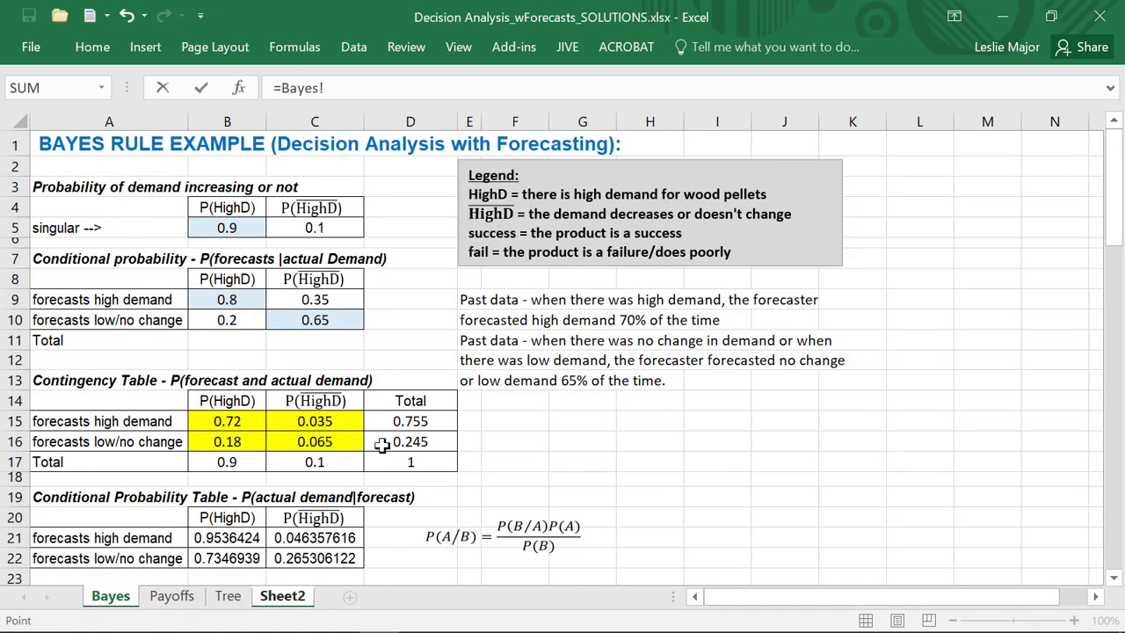
pyautogui.click(299, 536)
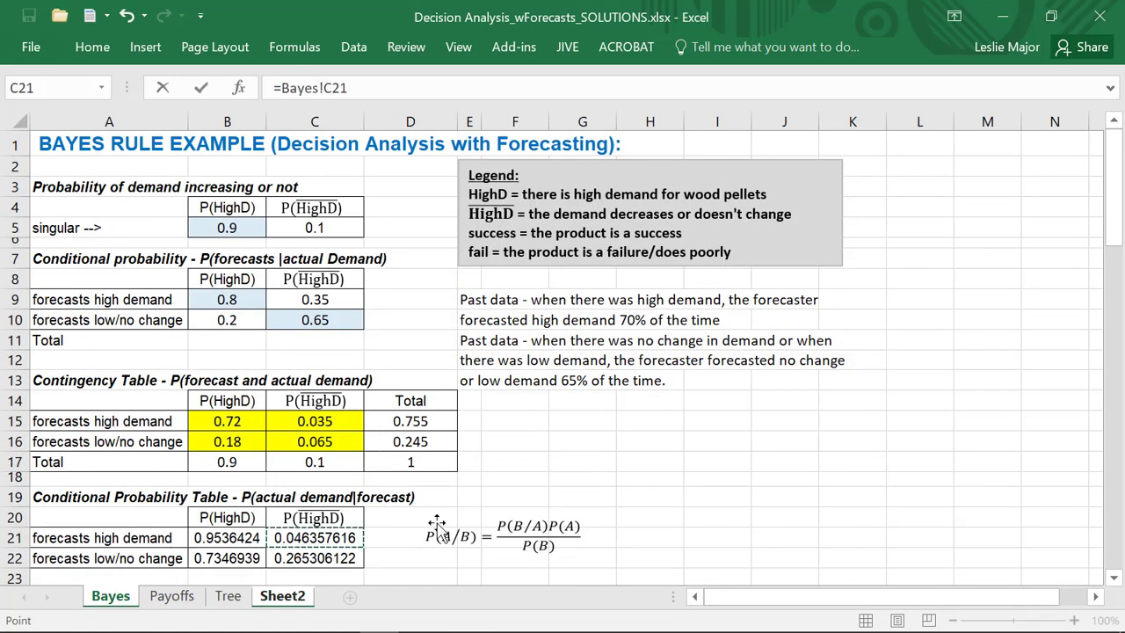
pyautogui.press('Return')
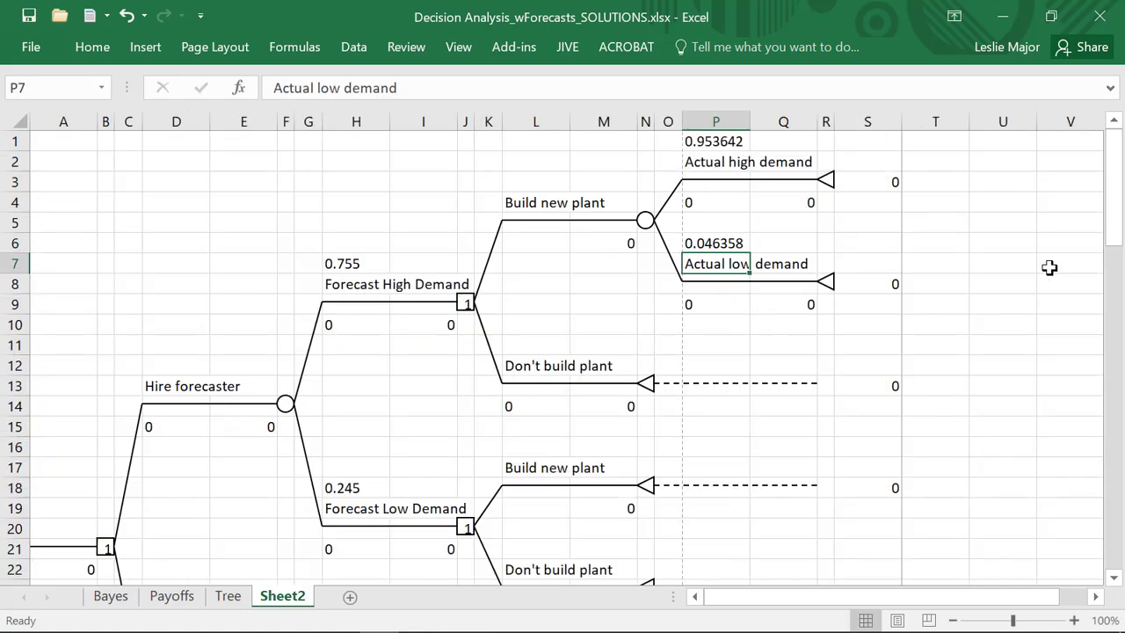
pyautogui.click(1049, 267)
# - Link the Actual high demand payoff in P4 to the increased-demand, build-plant payoff in Payoffs!E6
pyautogui.click(742, 200)
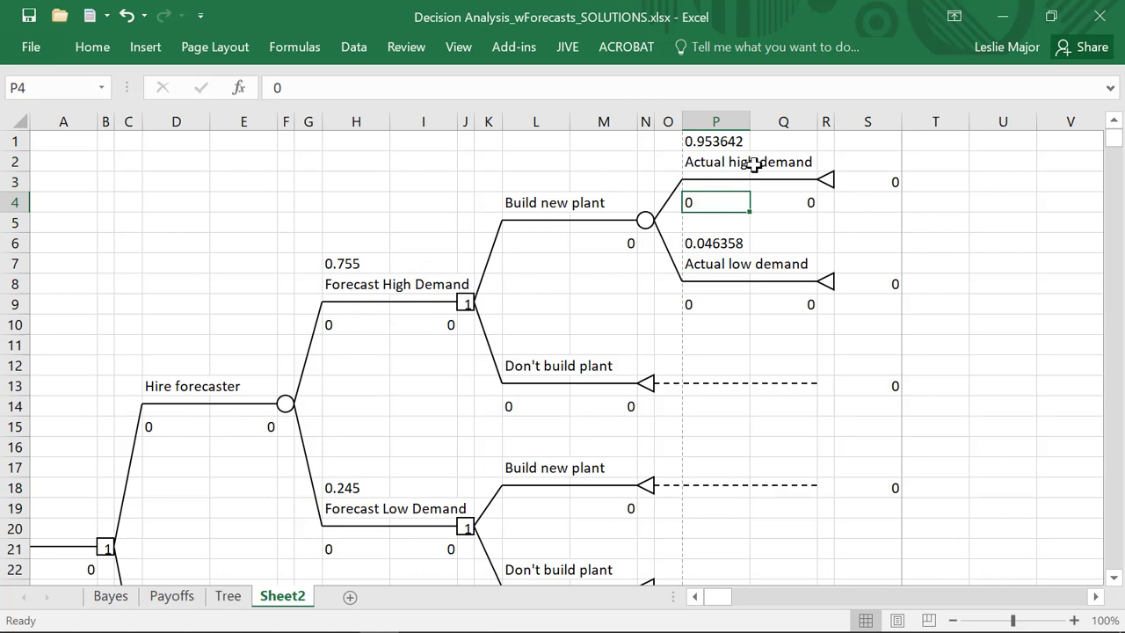
pyautogui.write('=')
pyautogui.click(167, 597)
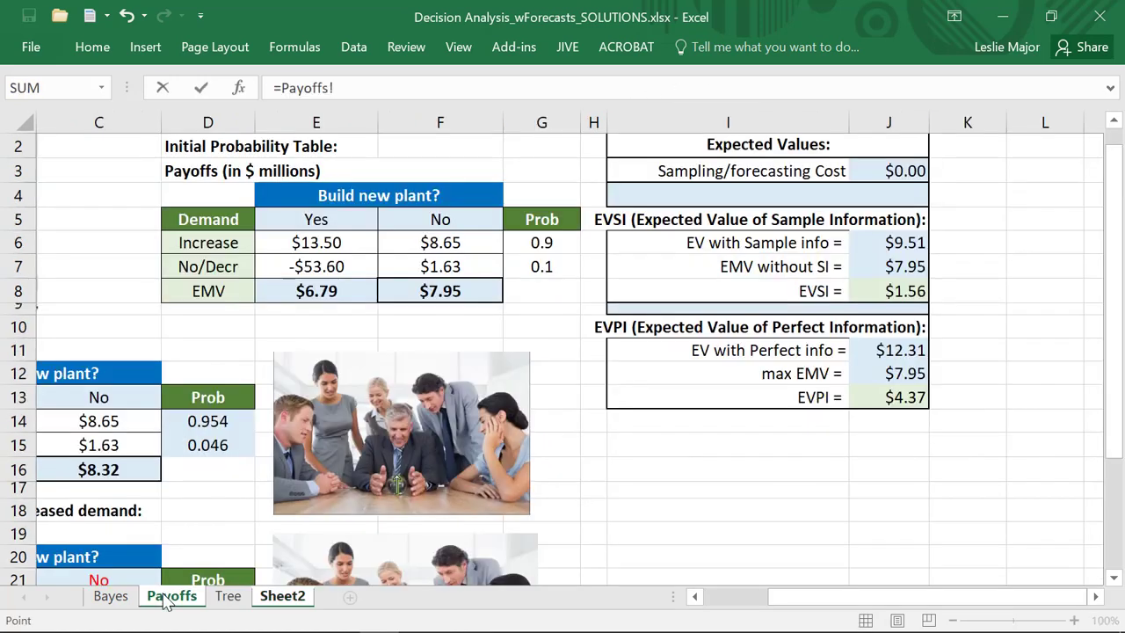
pyautogui.click(310, 242)
pyautogui.press('Return')
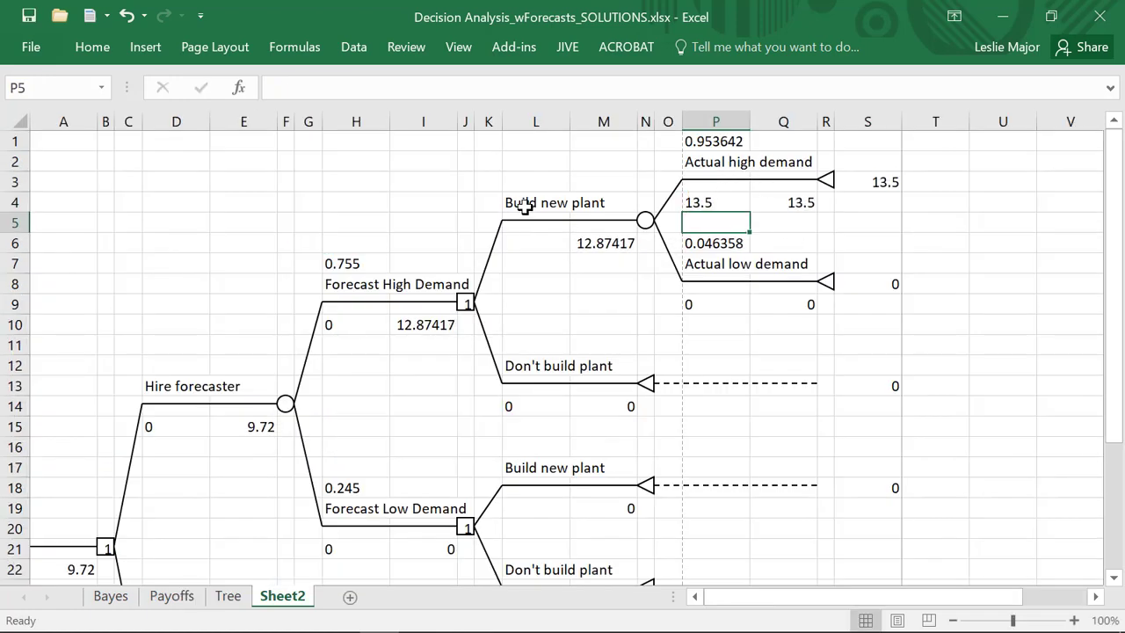
# - Link the Actual low demand payoff in P9 to the no-increase, build-plant payoff in Payoffs!E7
pyautogui.click(700, 304)
pyautogui.write('=')
pyautogui.click(174, 597)
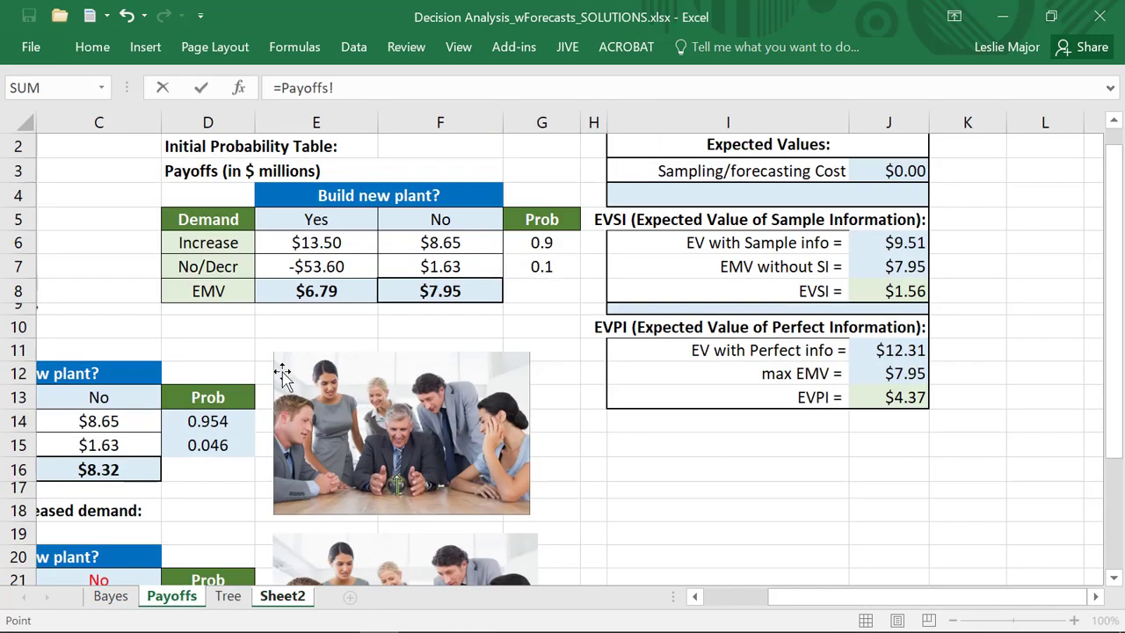
pyautogui.click(307, 260)
pyautogui.press('Return')
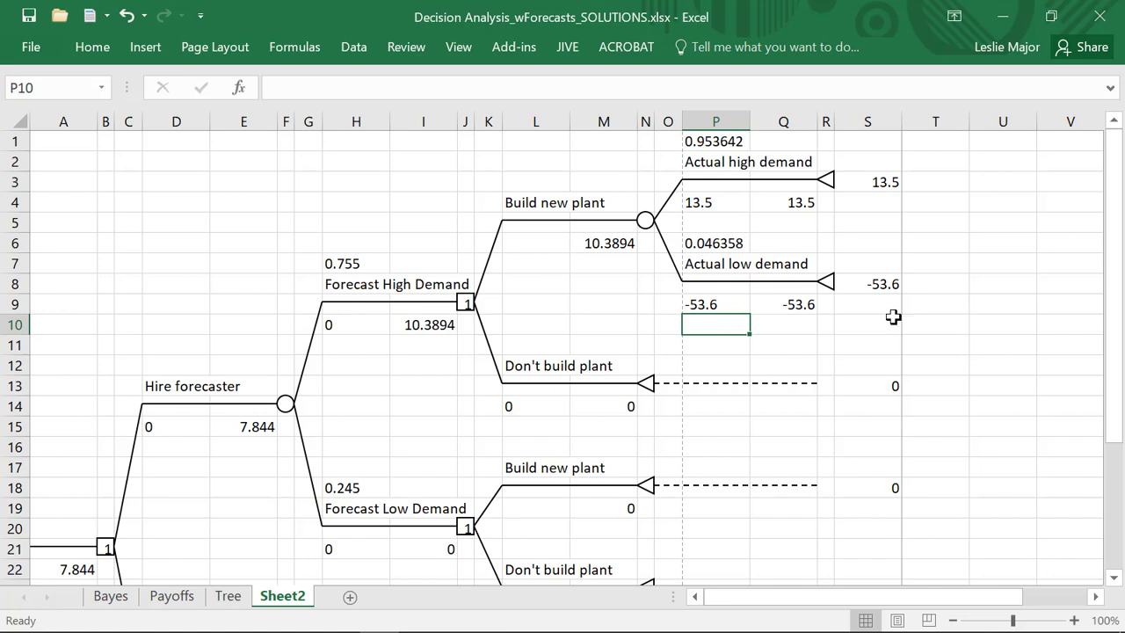
pyautogui.click(936, 321)
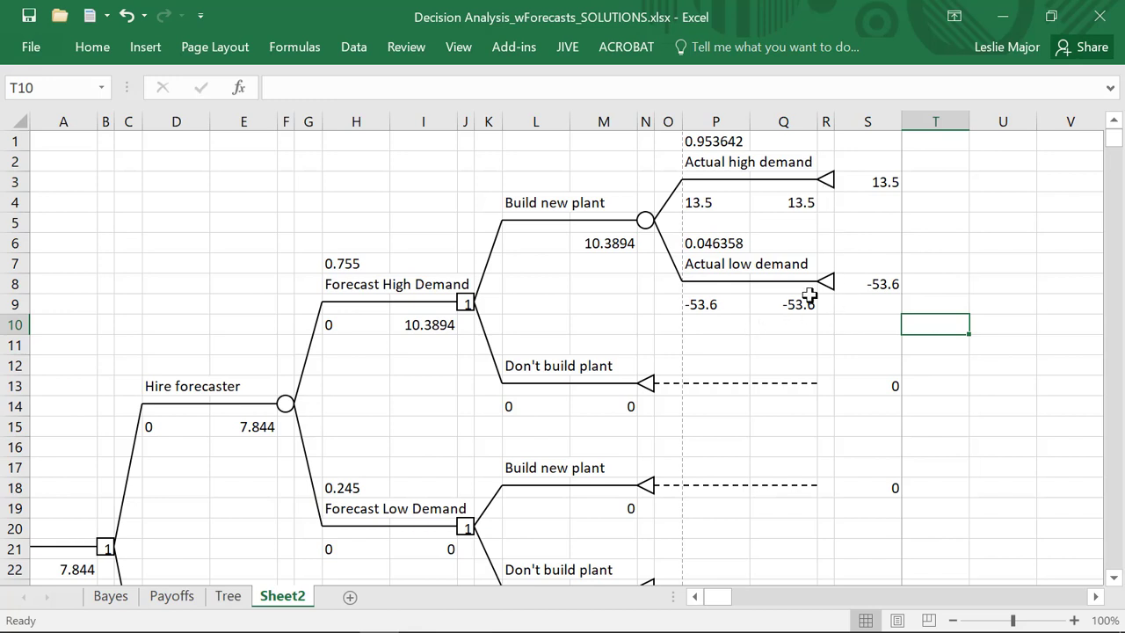
# - Copy the subtree of the event node that follows Build new plant under Forecast High Demand
pyautogui.click(646, 220)
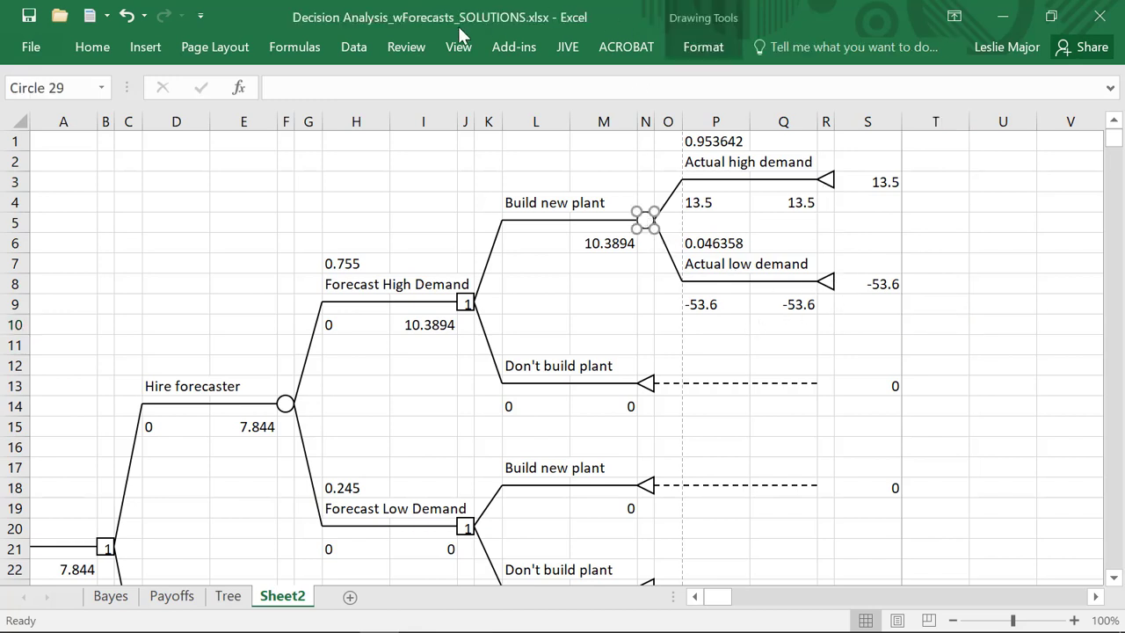
pyautogui.click(508, 44)
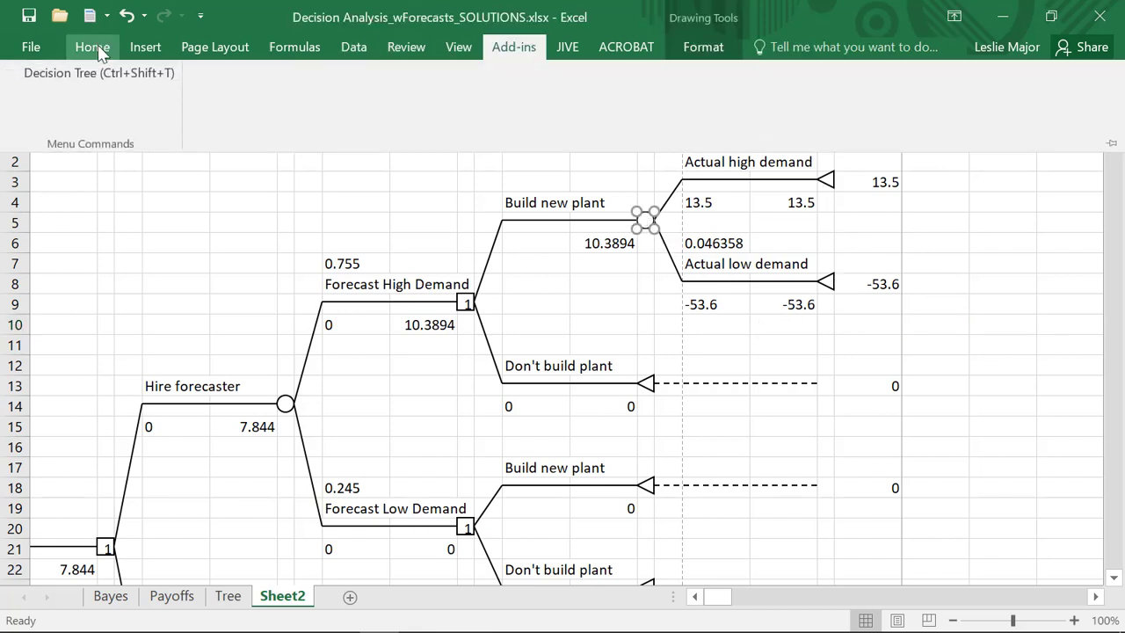
pyautogui.click(88, 73)
pyautogui.click(549, 230)
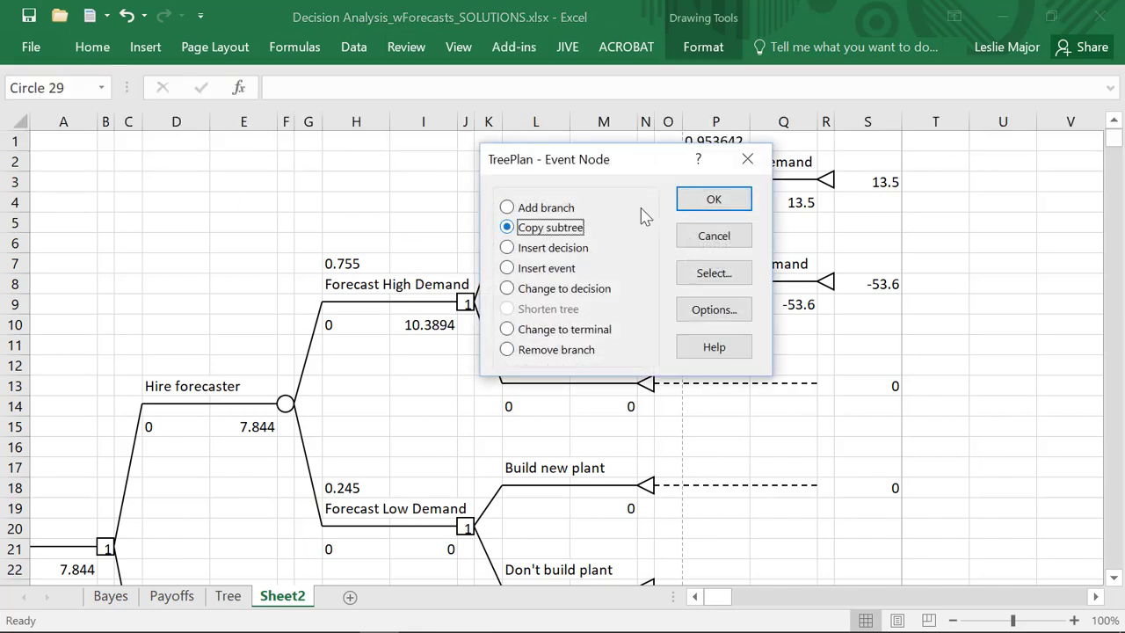
pyautogui.click(714, 199)
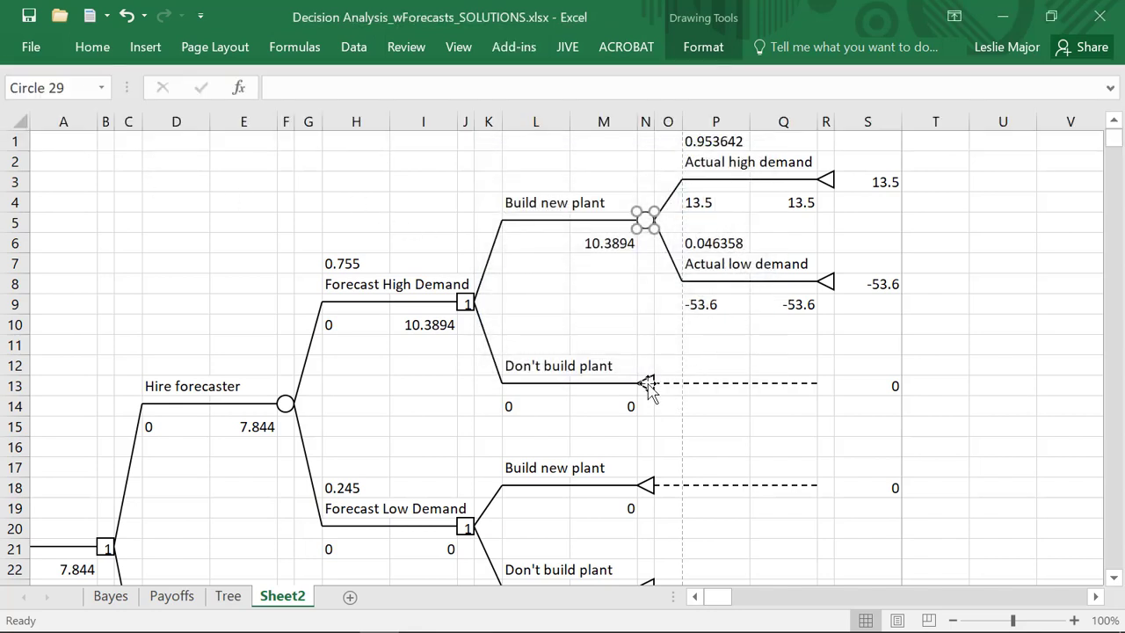
# - Paste the copied event subtree onto the Don't build plant terminal node under Forecast High Demand and check the pasted payoff formula in P14
pyautogui.click(644, 383)
pyautogui.click(508, 48)
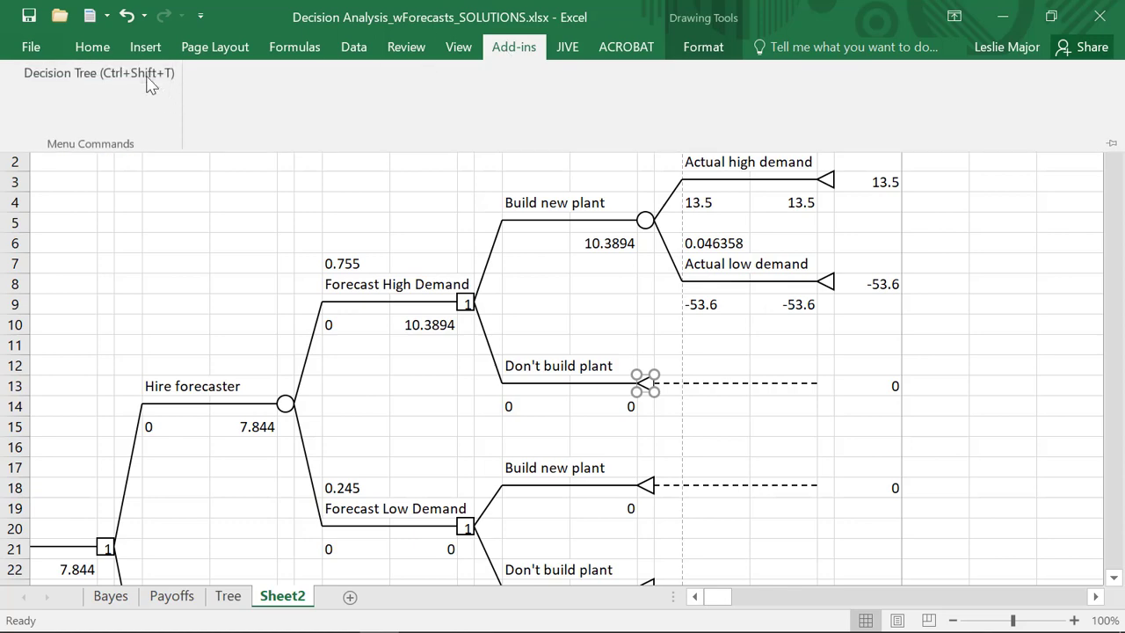
pyautogui.click(141, 75)
pyautogui.click(506, 258)
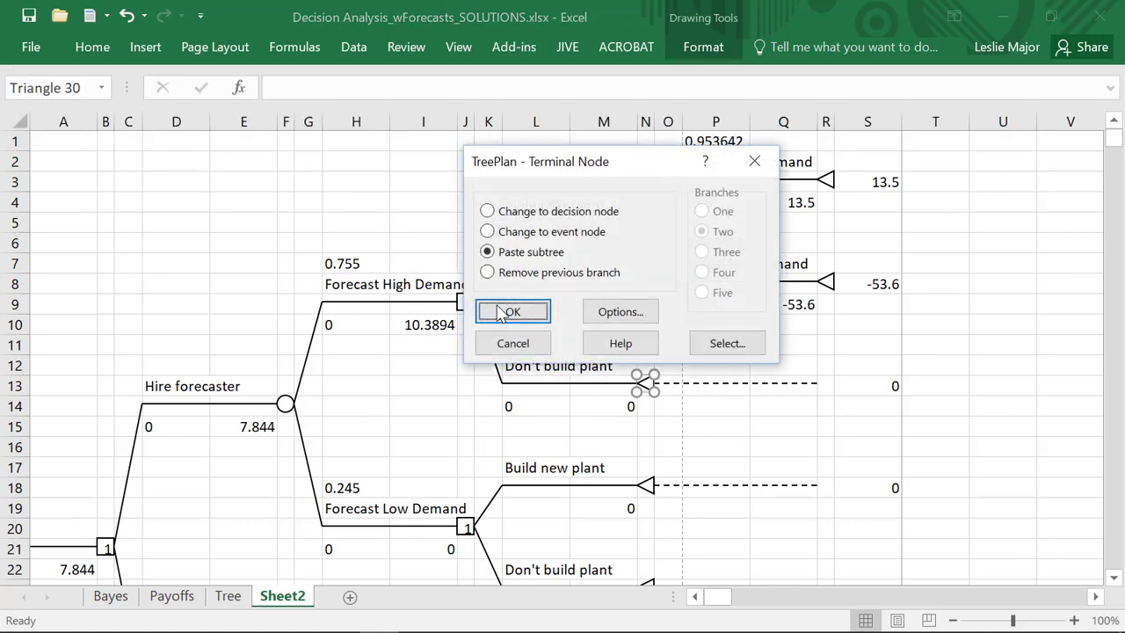
pyautogui.click(501, 309)
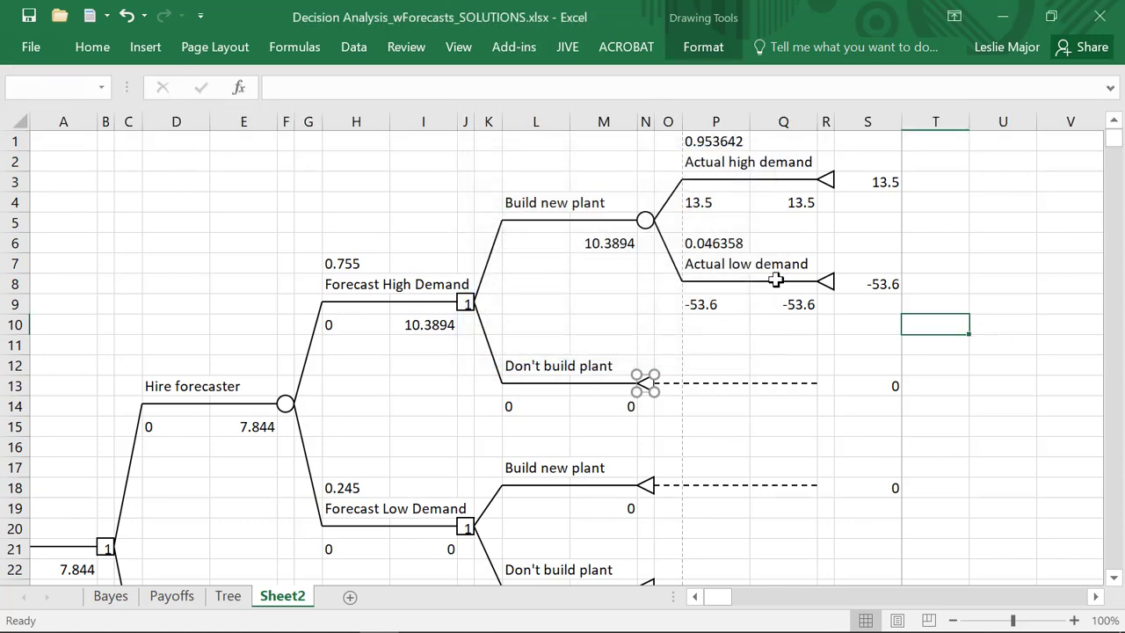
pyautogui.click(1035, 391)
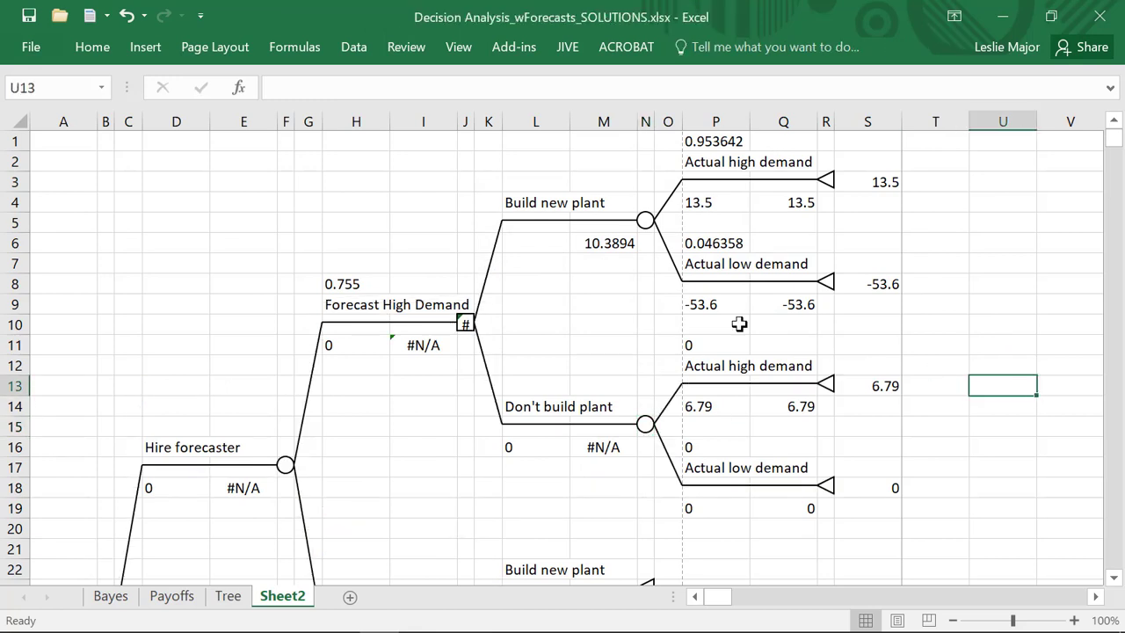
pyautogui.click(700, 404)
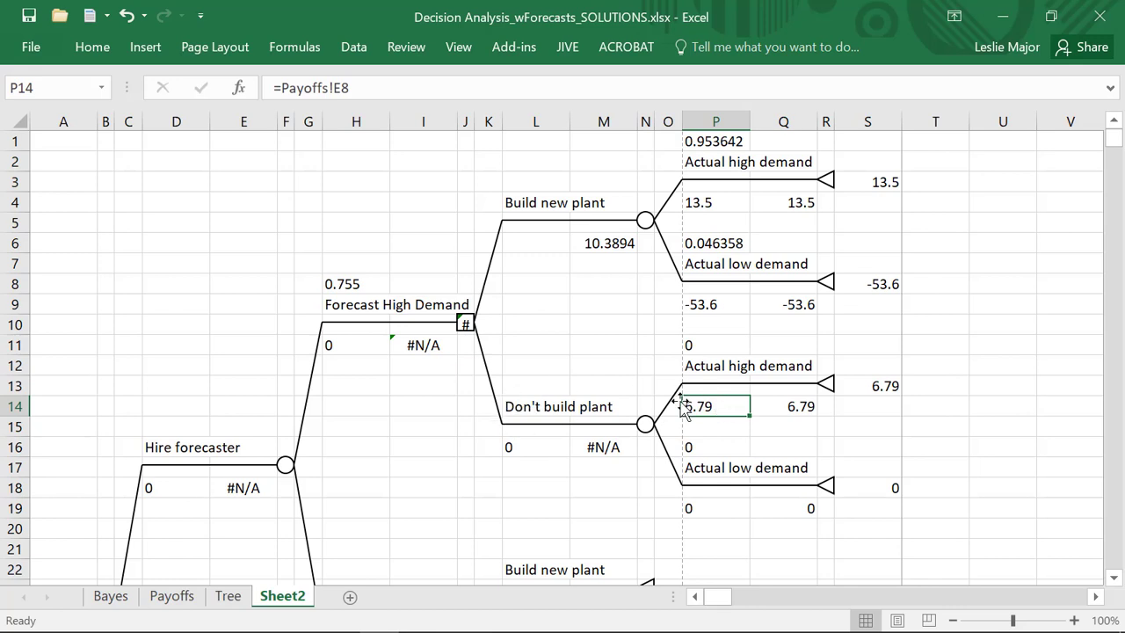
# - Link the Actual high demand payoff in P14, under Don't build plant, to the increased-demand, no-build payoff in Payoffs!F6
pyautogui.write('=')
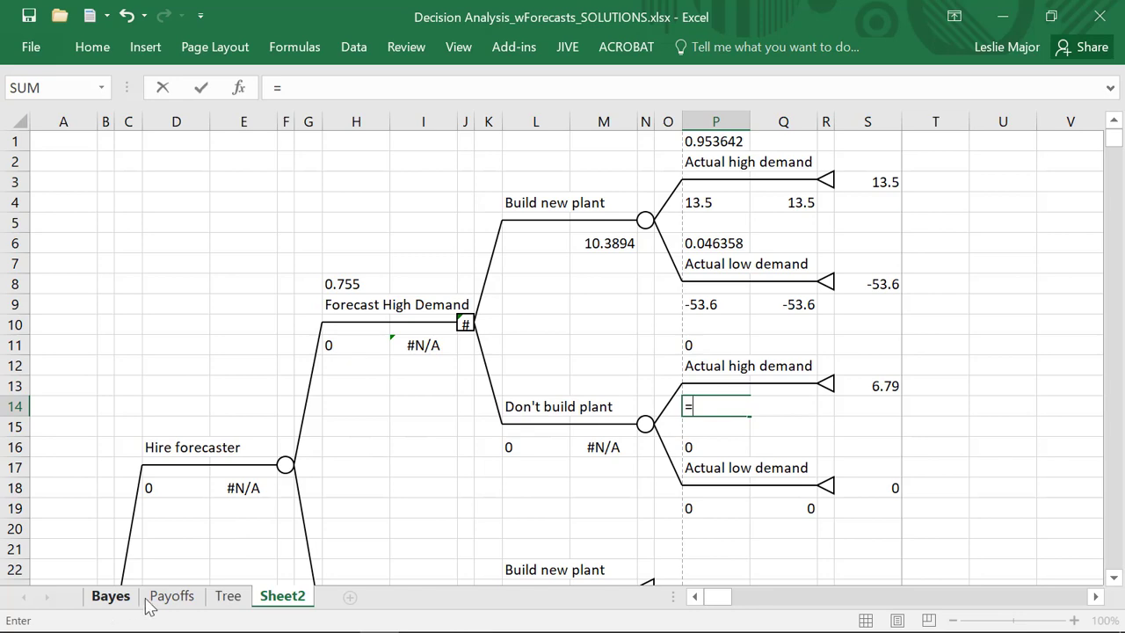
pyautogui.click(171, 595)
pyautogui.click(439, 244)
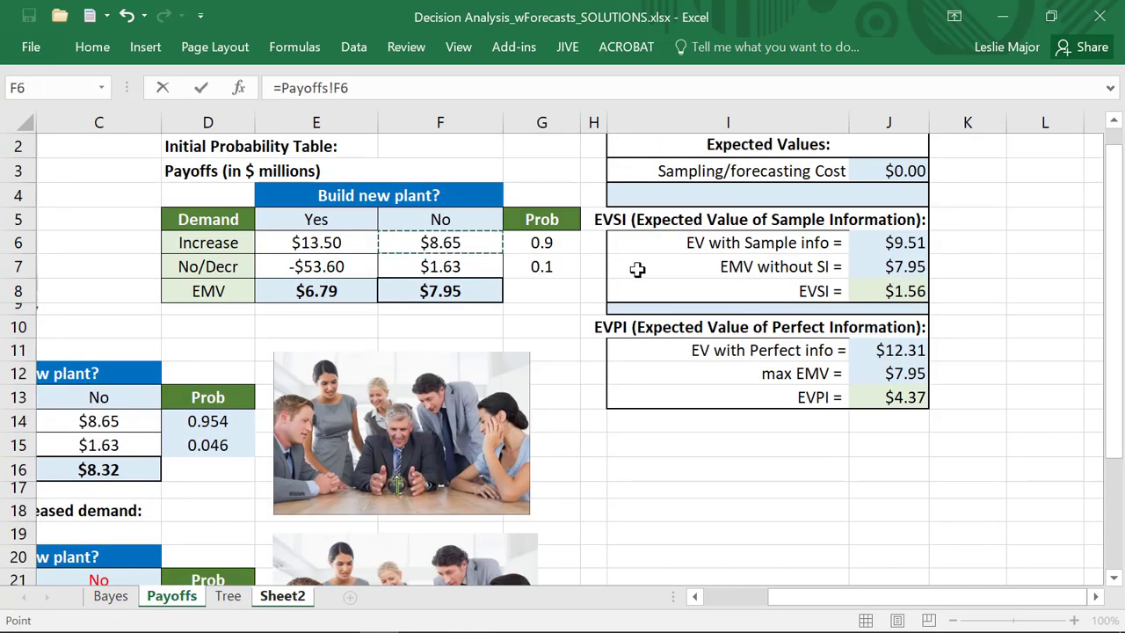
pyautogui.press('Return')
# - Link the Actual low demand payoff in P19 to the no-increase, no-build payoff in Payoffs!F7
pyautogui.click(698, 510)
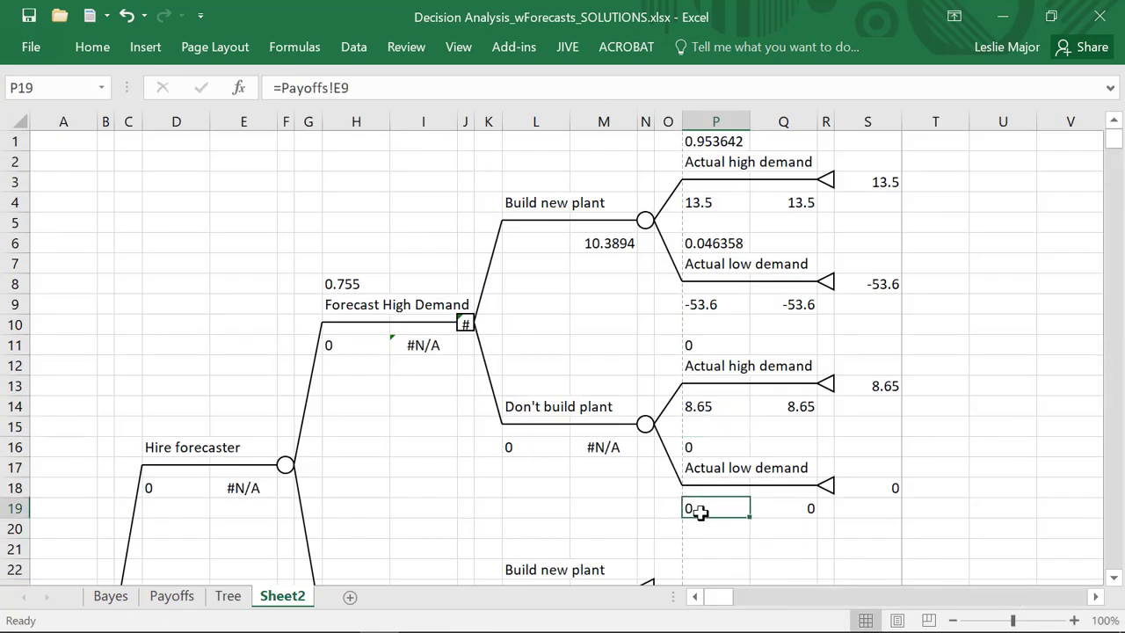
pyautogui.write('=')
pyautogui.click(172, 596)
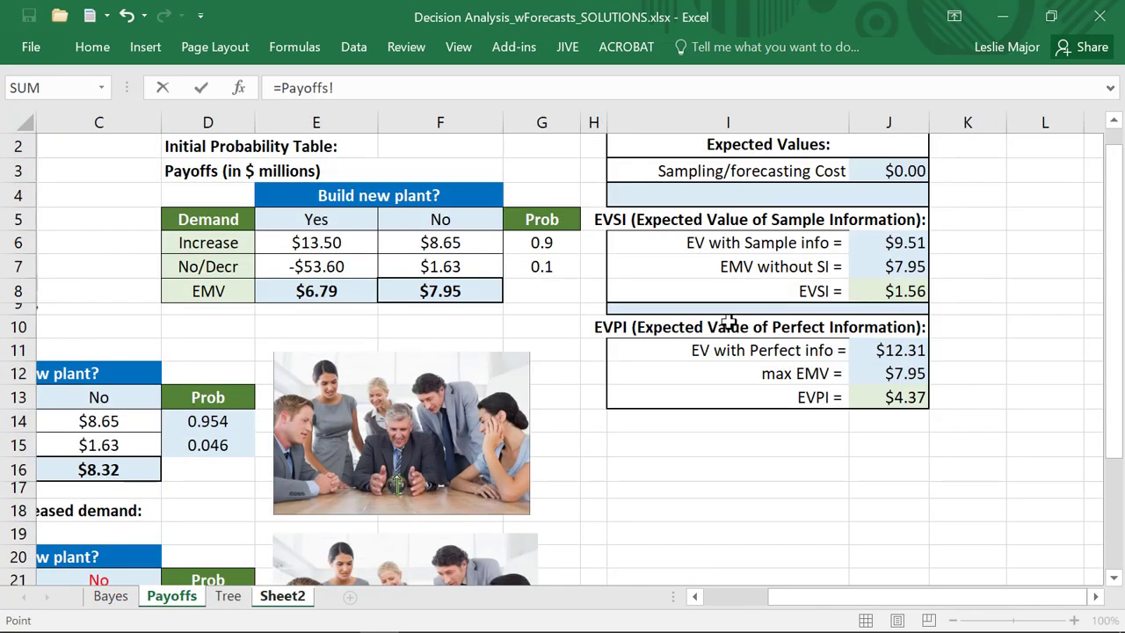
pyautogui.click(452, 268)
pyautogui.press('Return')
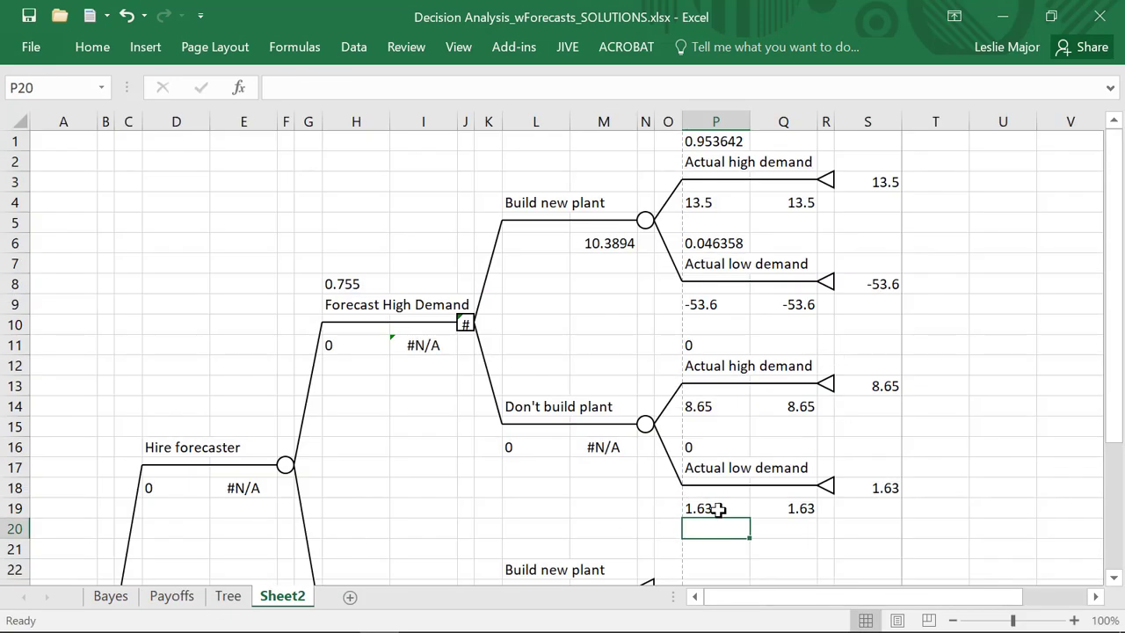
# - Link the Don't build plant branch probabilities to the Build new plant ones, setting P11 to =P1 and P16 to =P6
pyautogui.click(727, 342)
pyautogui.write('=')
pyautogui.click(721, 141)
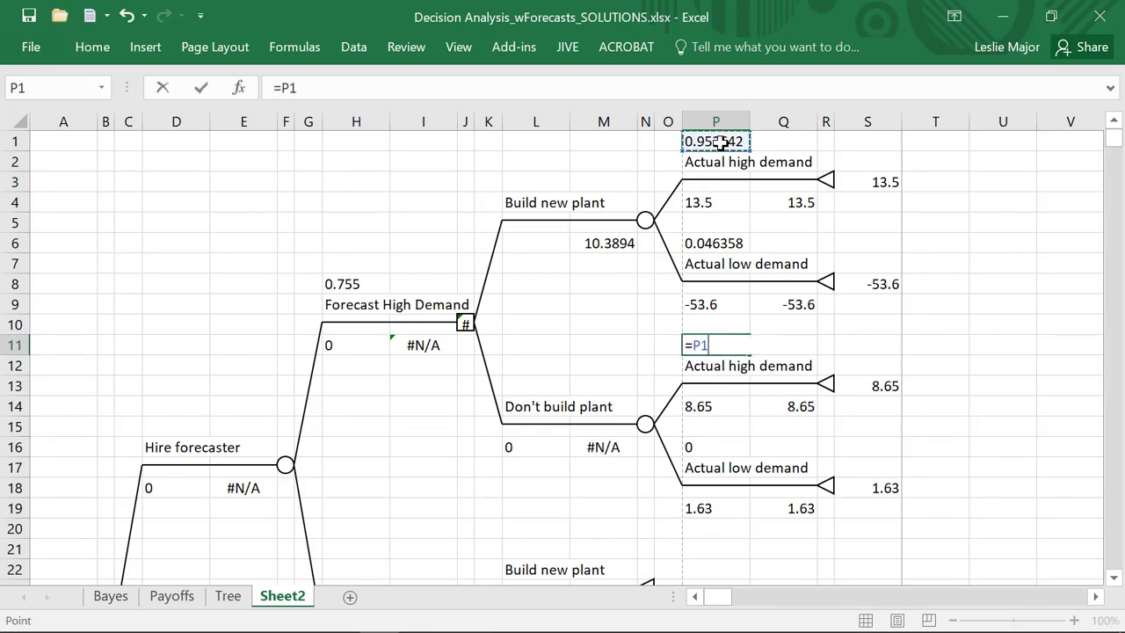
pyautogui.press('Return')
pyautogui.click(719, 451)
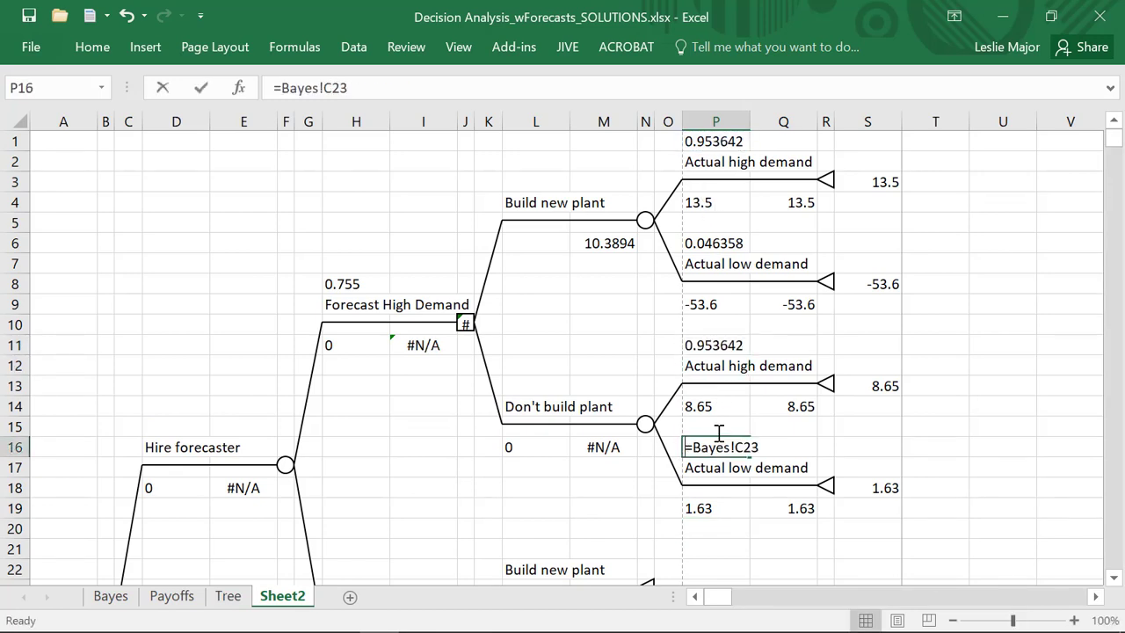
pyautogui.write('=')
pyautogui.click(728, 245)
pyautogui.press('Return')
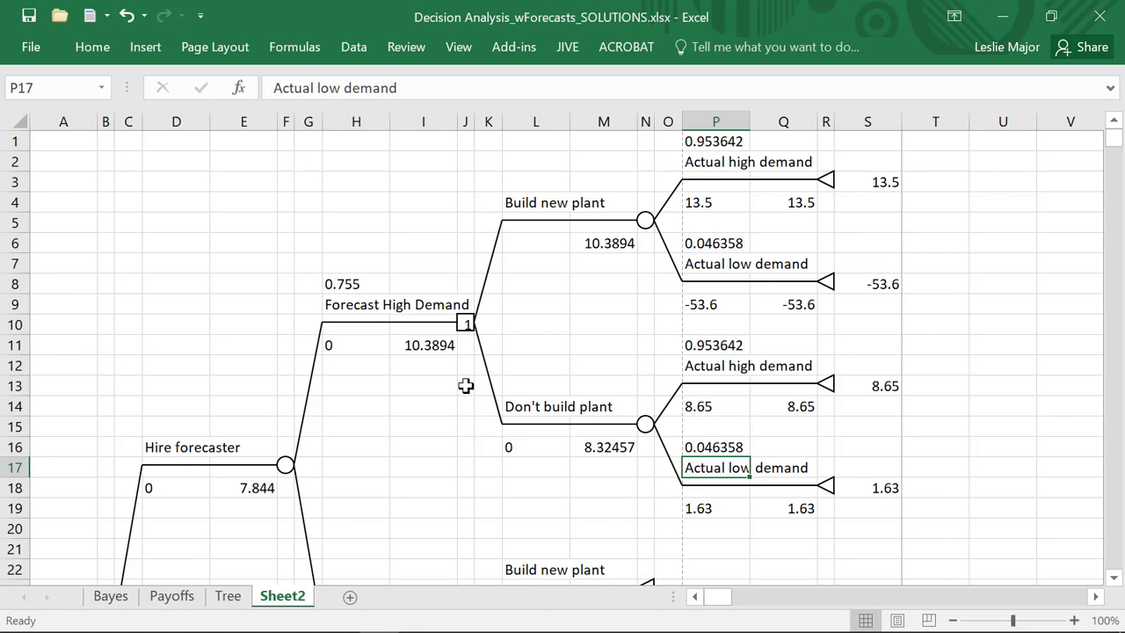
# - Copy the subtree of the Build new plant event node under Forecast High Demand with TreePlan
pyautogui.scroll(-2, 474, 385)
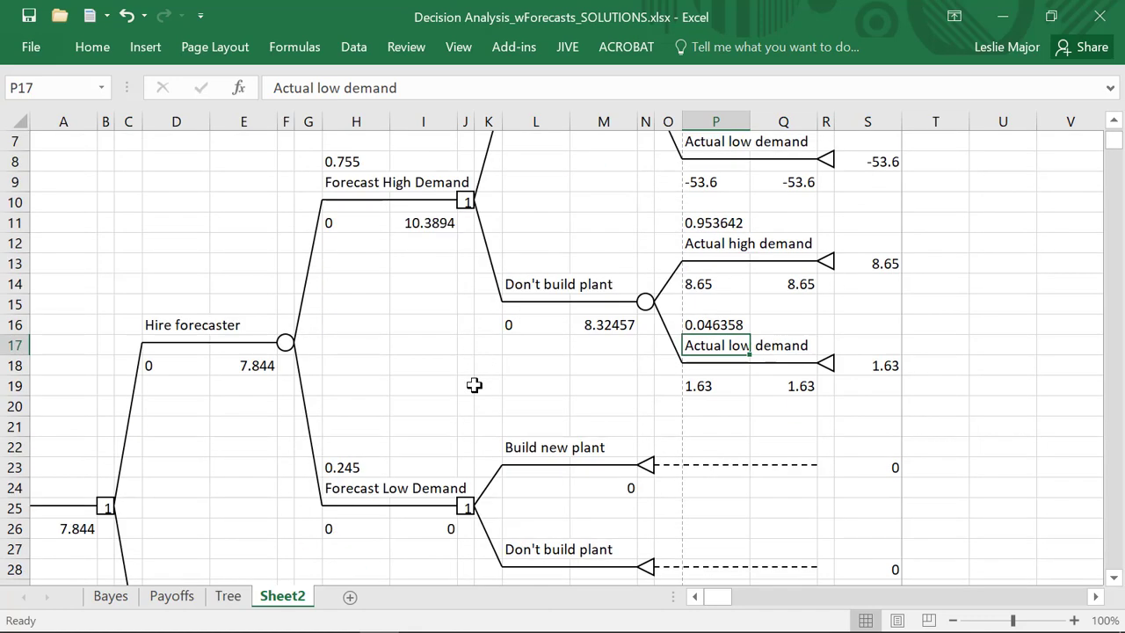
pyautogui.scroll(-1, 473, 385)
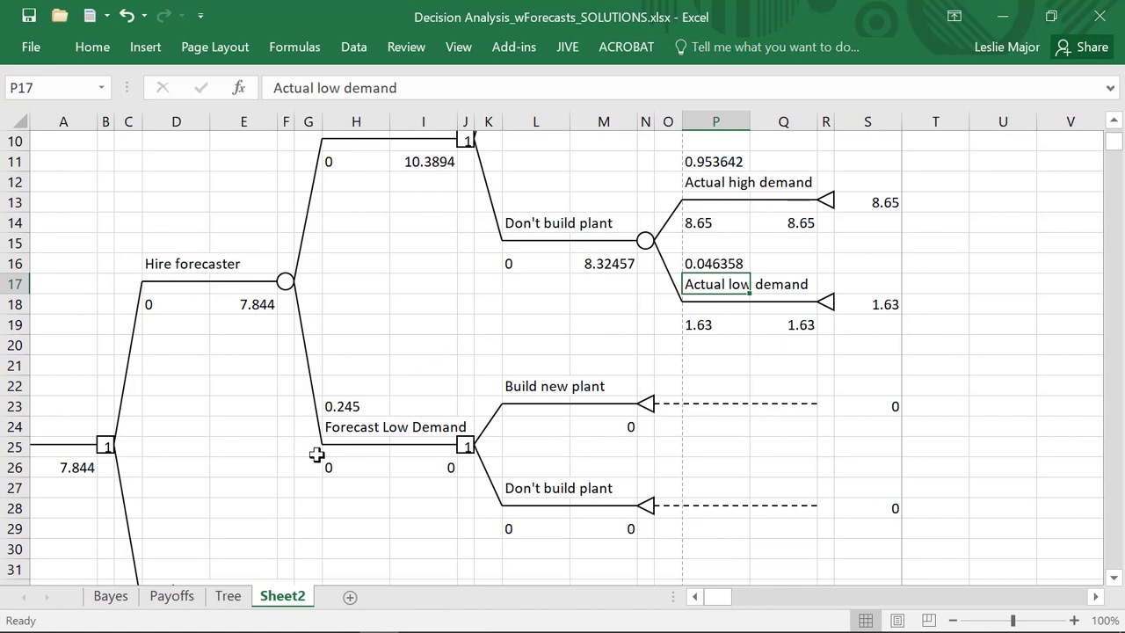
pyautogui.scroll(1, 317, 454)
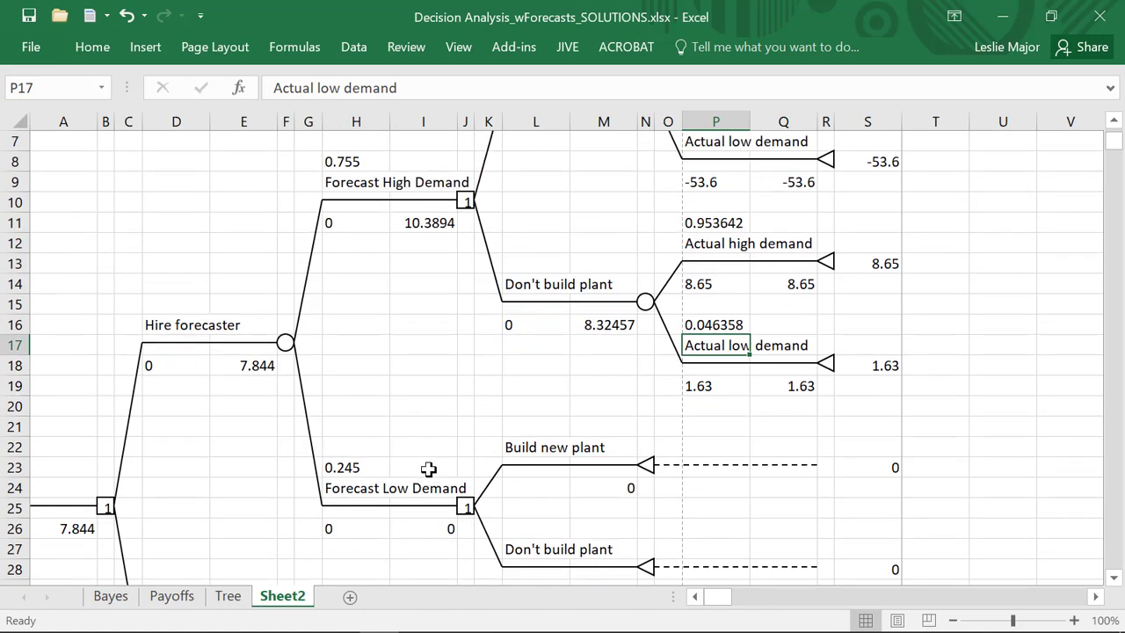
pyautogui.scroll(2, 428, 469)
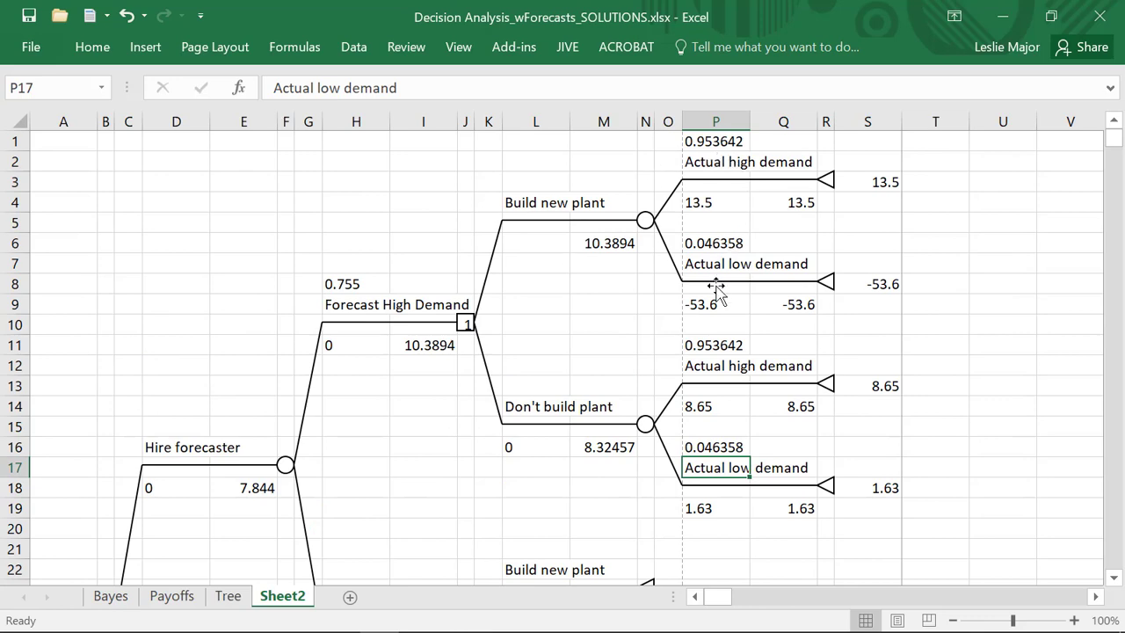
pyautogui.scroll(-2, 710, 302)
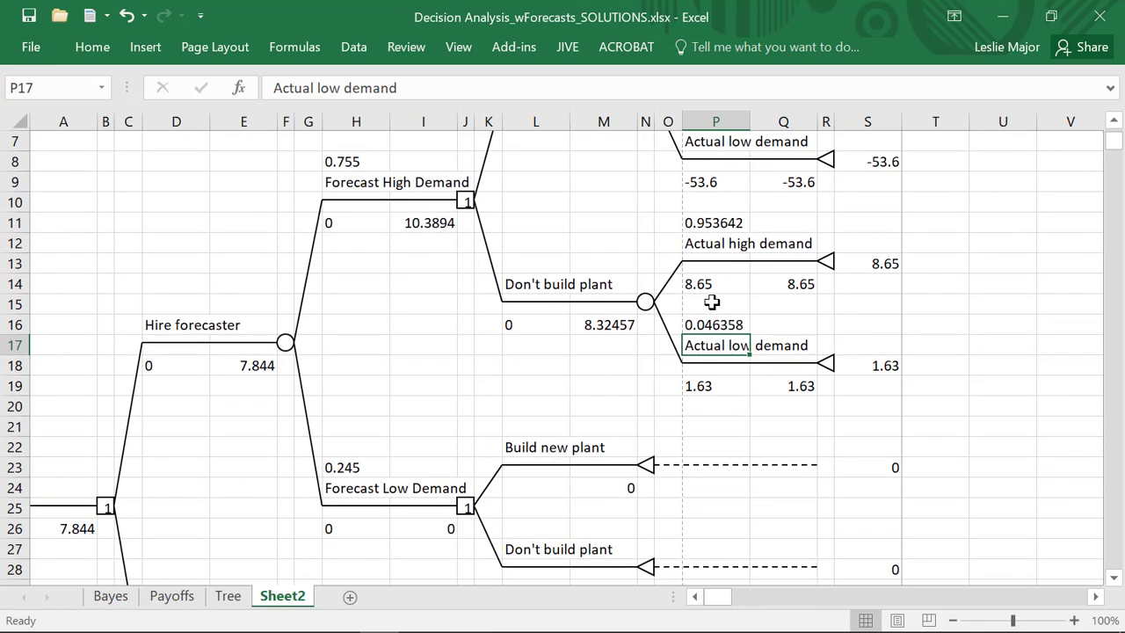
pyautogui.scroll(2, 712, 302)
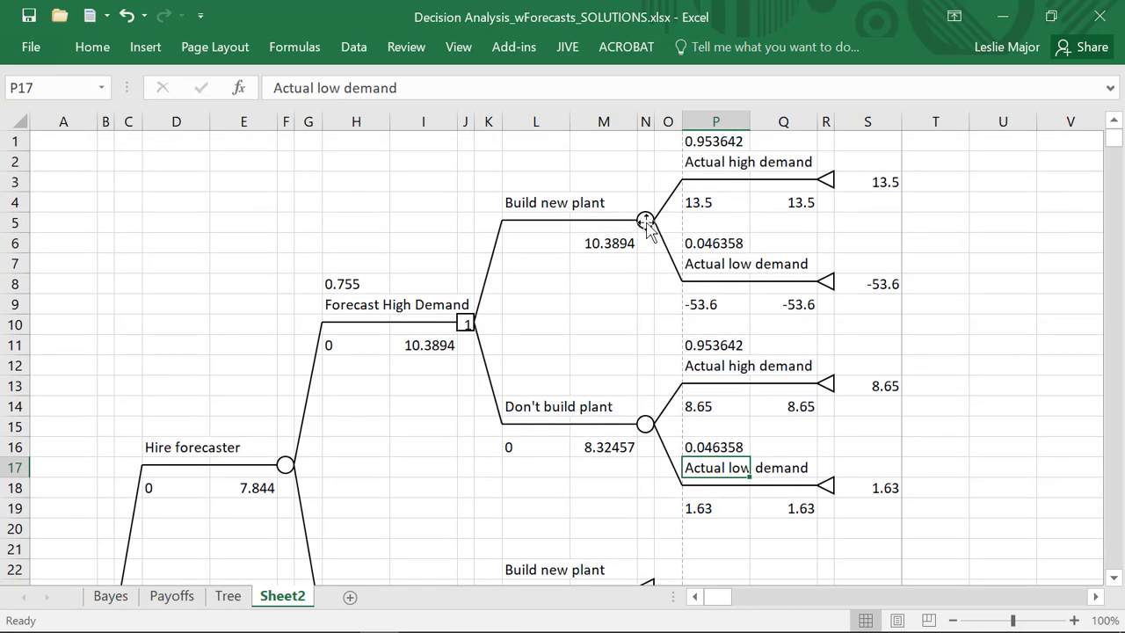
pyautogui.click(646, 221)
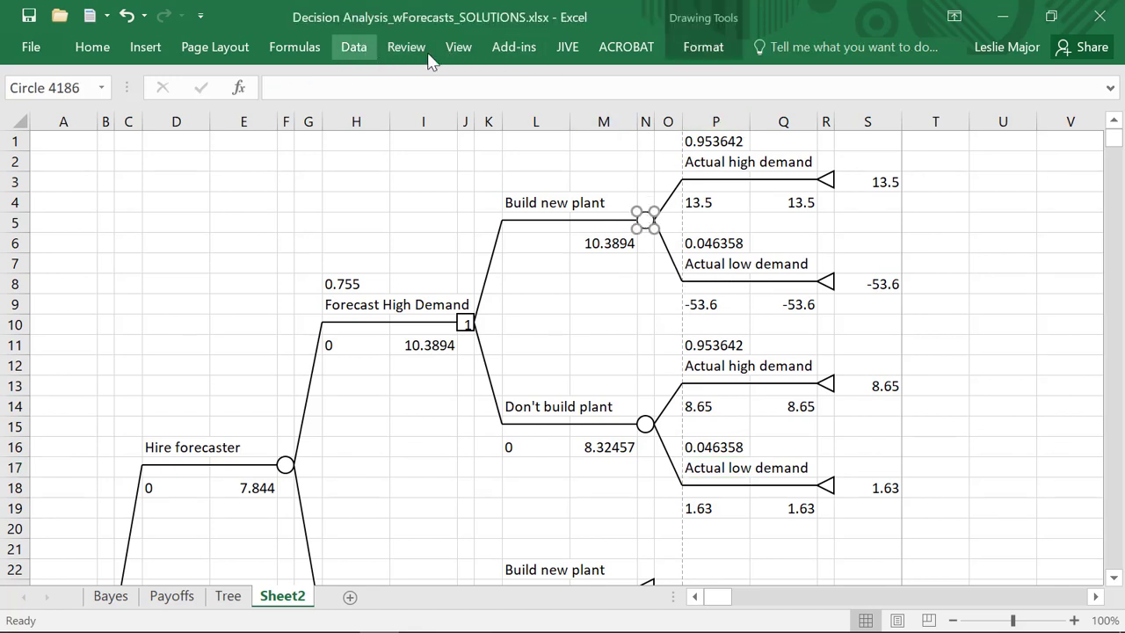
pyautogui.click(514, 47)
pyautogui.click(79, 72)
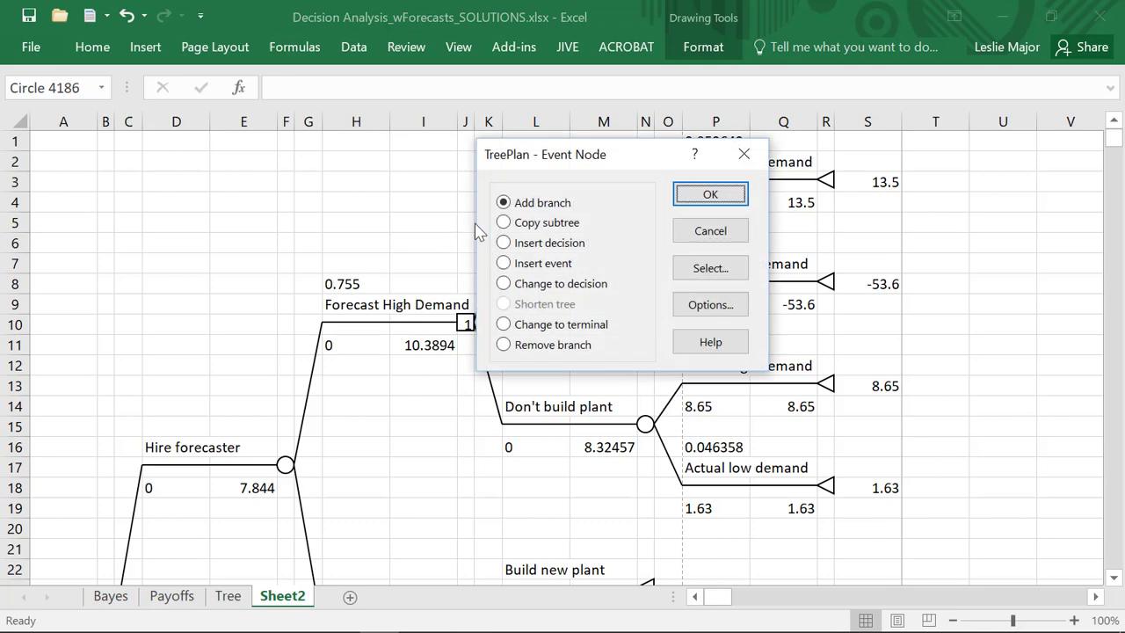
pyautogui.click(547, 222)
pyautogui.click(694, 193)
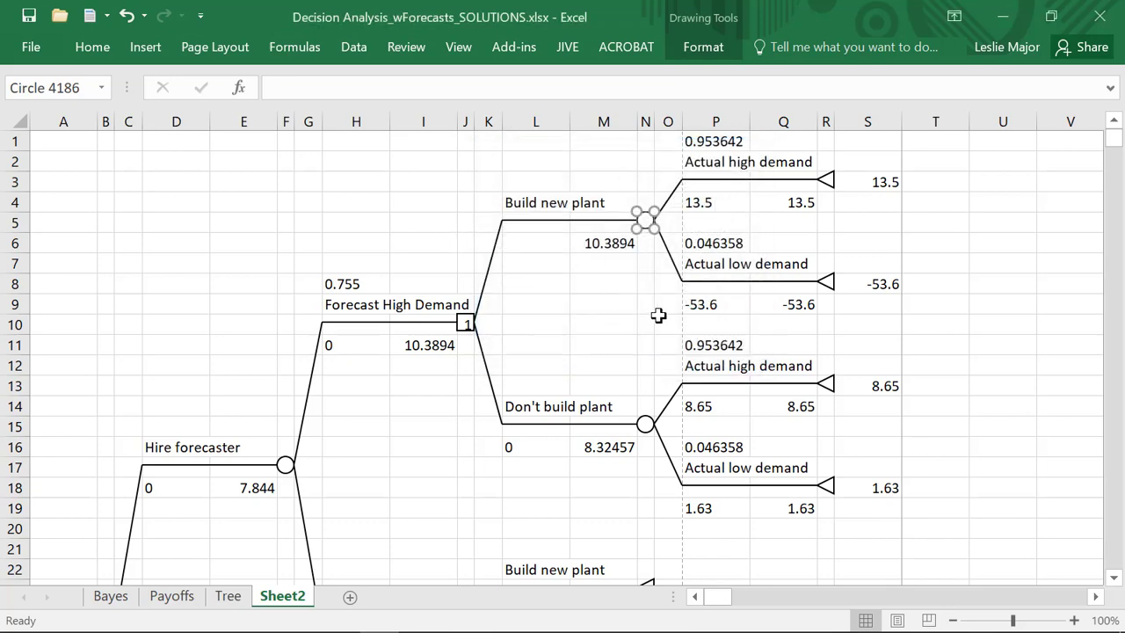
# - Paste the copied event subtree onto the Build new plant terminal node under Forecast Low Demand
pyautogui.scroll(-5, 658, 315)
pyautogui.scroll(1, 661, 318)
pyautogui.click(646, 342)
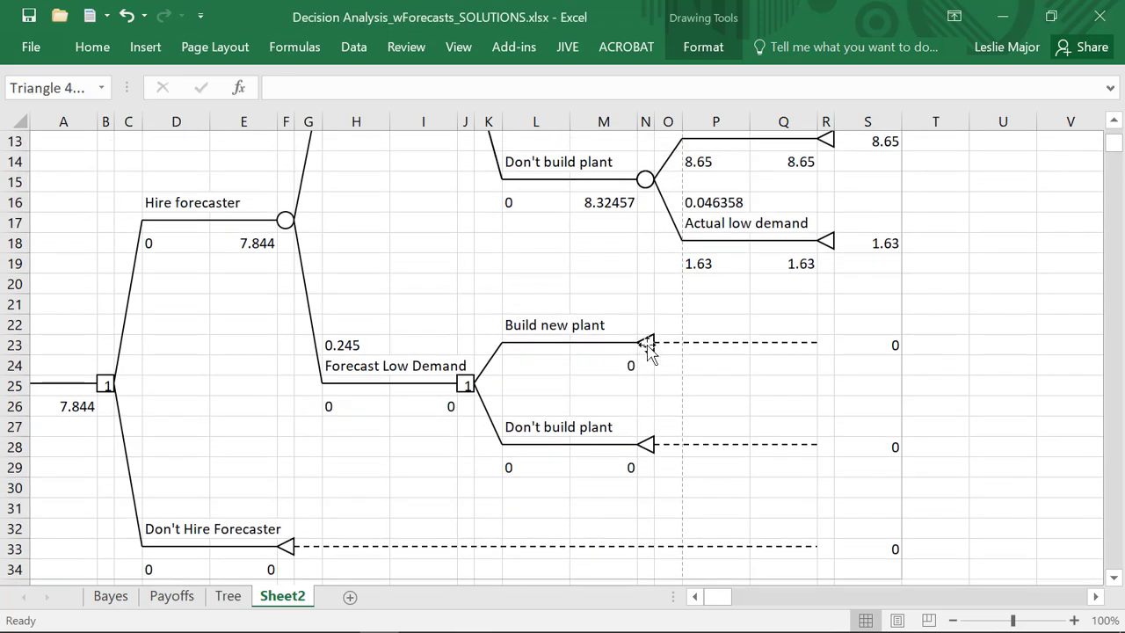
pyautogui.click(514, 47)
pyautogui.click(145, 74)
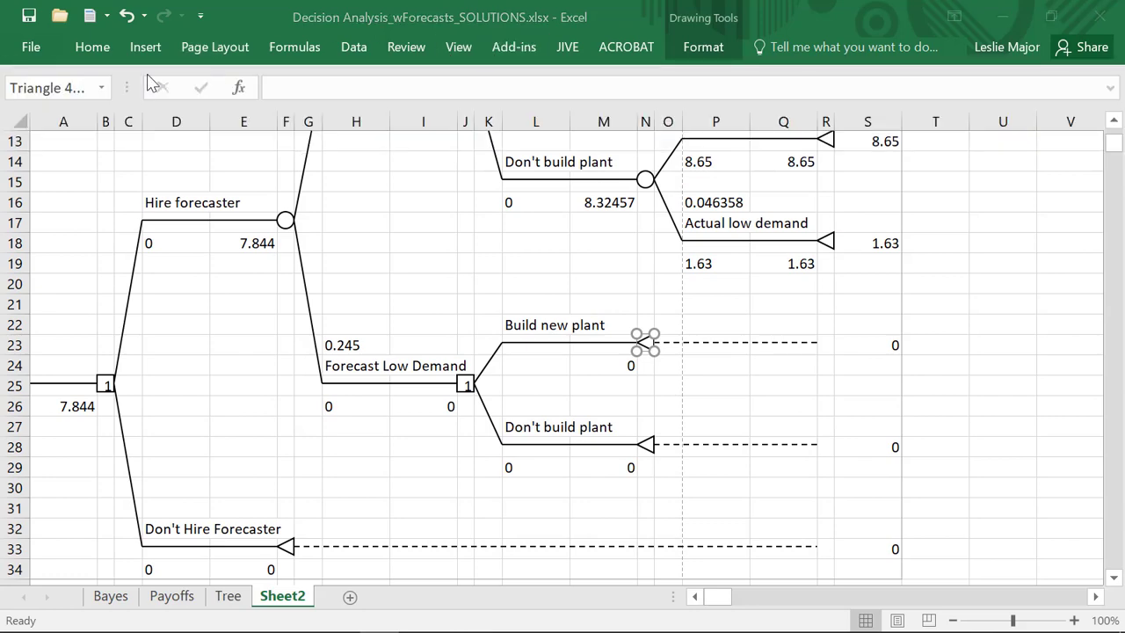
pyautogui.click(523, 253)
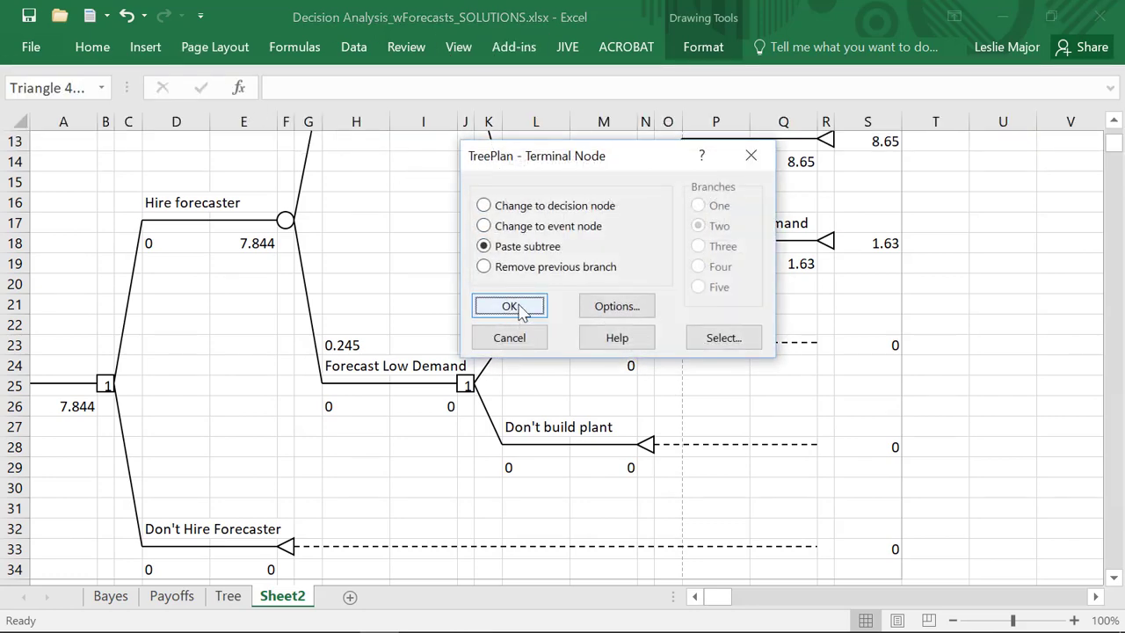
pyautogui.click(515, 311)
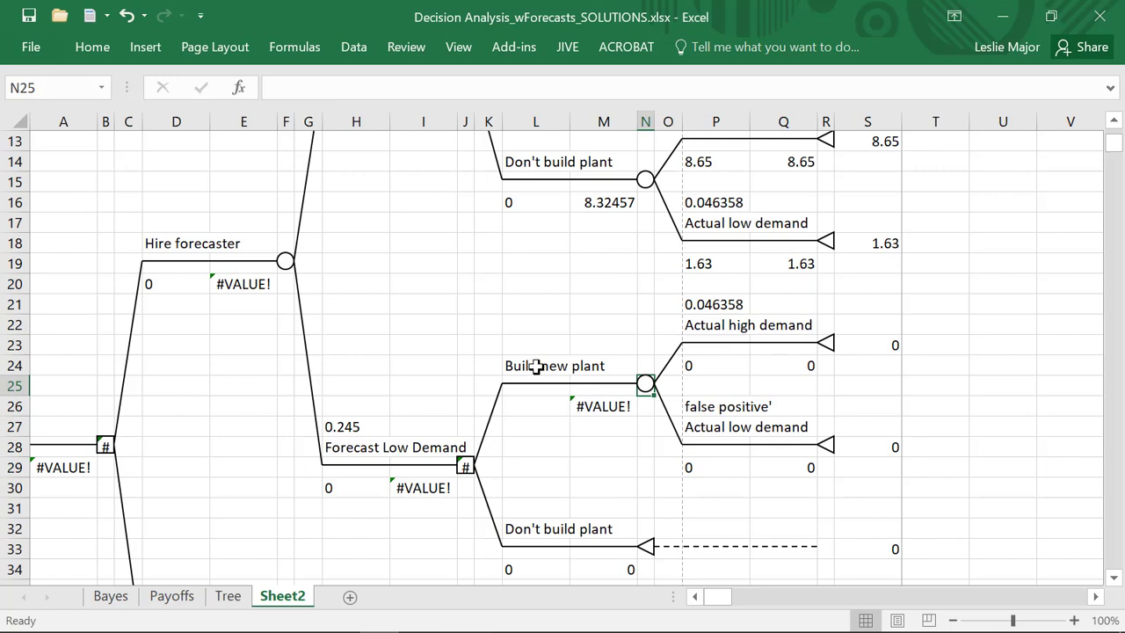
# - Link the Actual high demand probability in P21 to the low-forecast conditional probability of high demand in Bayes!B22
pyautogui.click(709, 304)
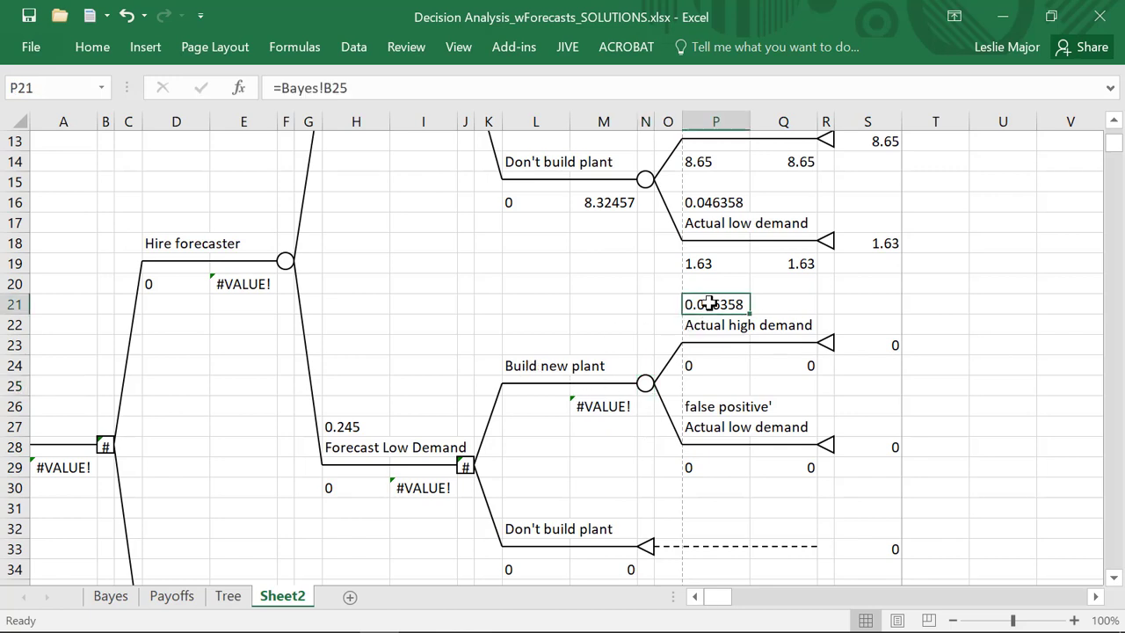
pyautogui.write('=')
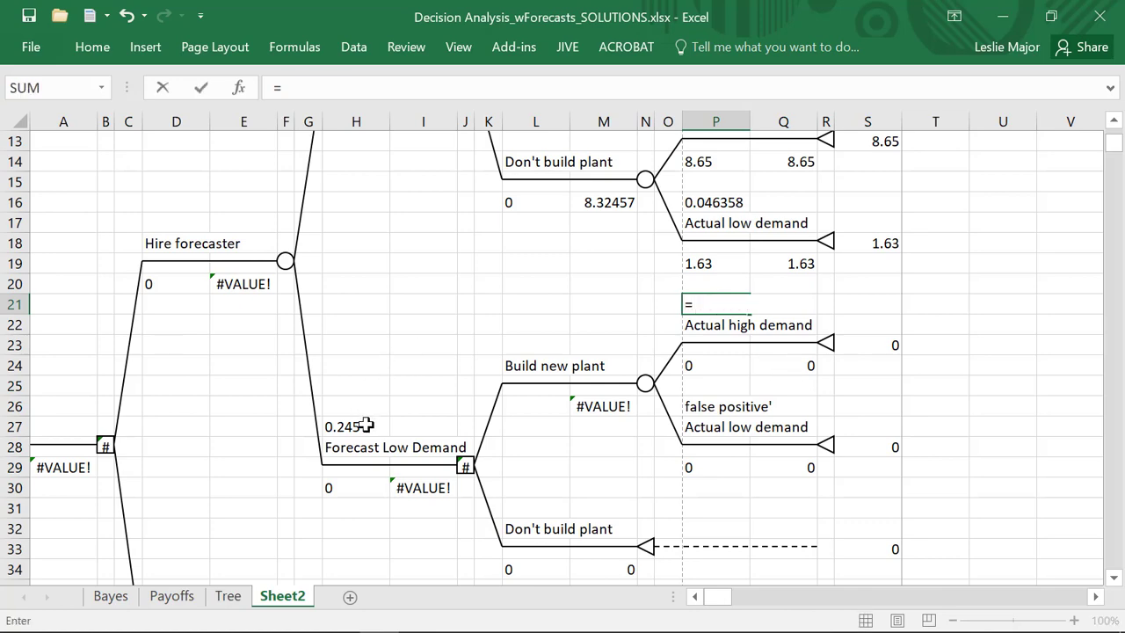
pyautogui.click(110, 600)
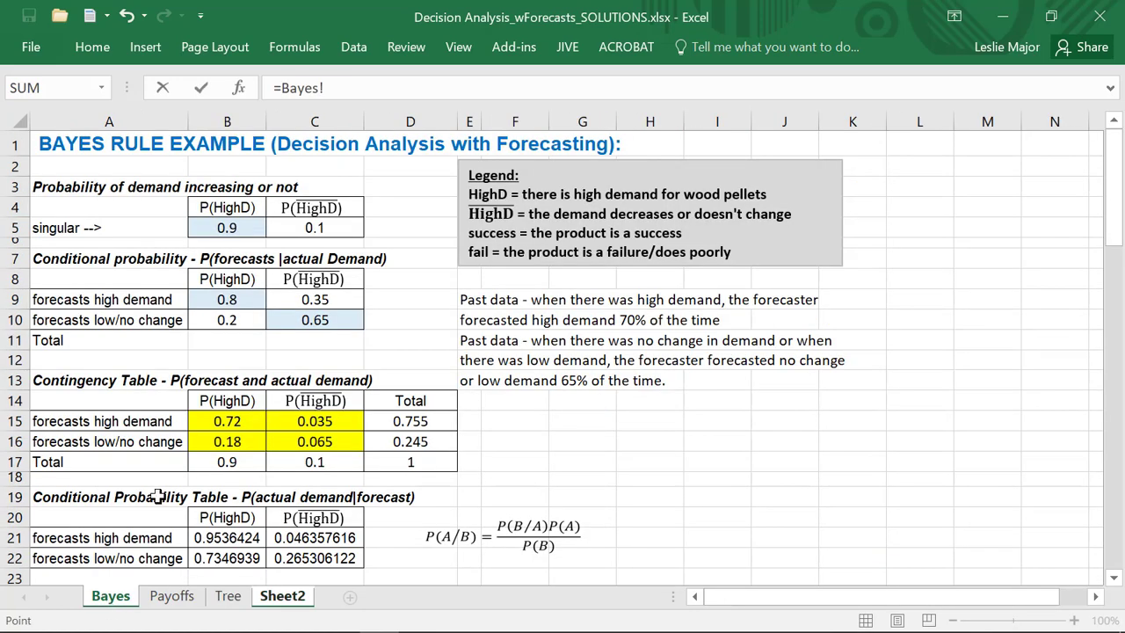
pyautogui.click(212, 553)
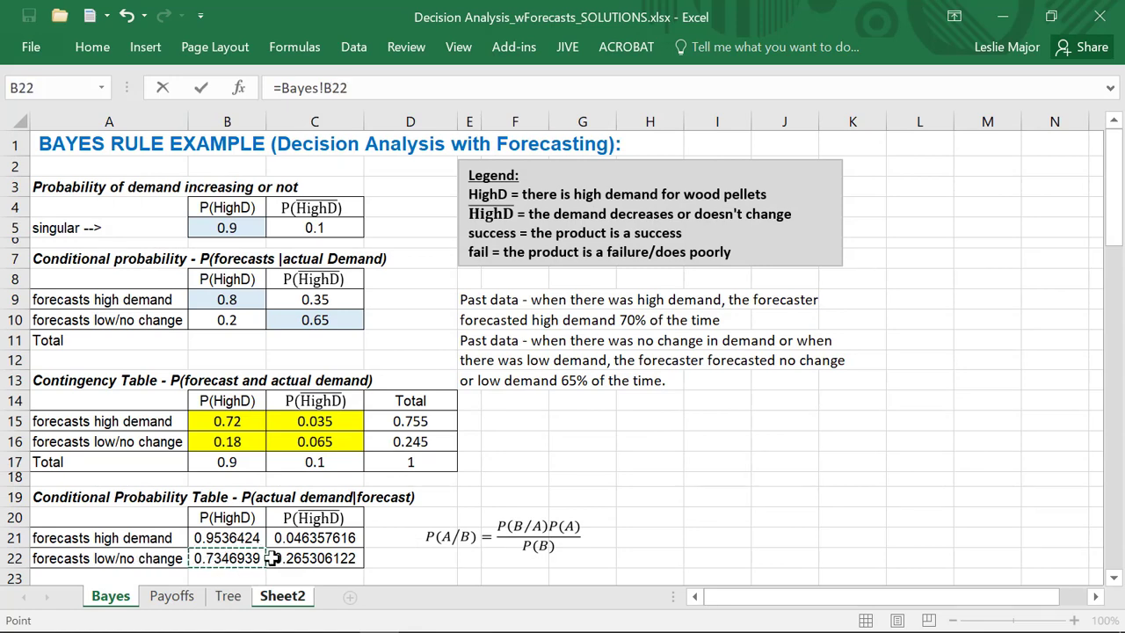
pyautogui.press('Return')
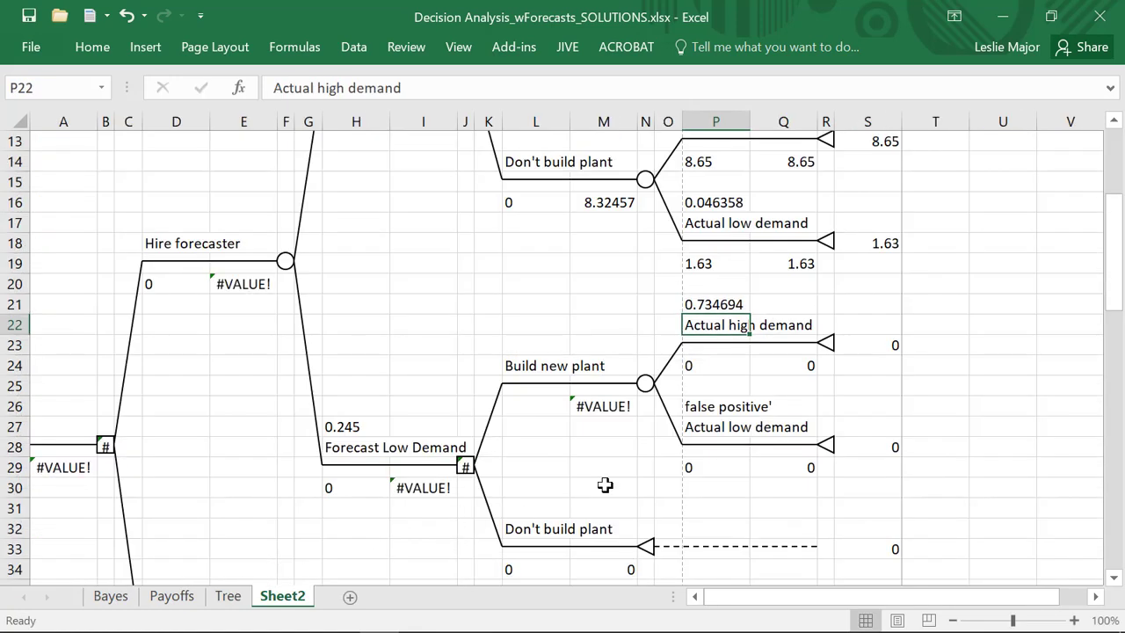
# - Link the Actual low demand probability in P26 to the low-forecast conditional probability of no high demand in Bayes!C22
pyautogui.click(716, 401)
pyautogui.write('=')
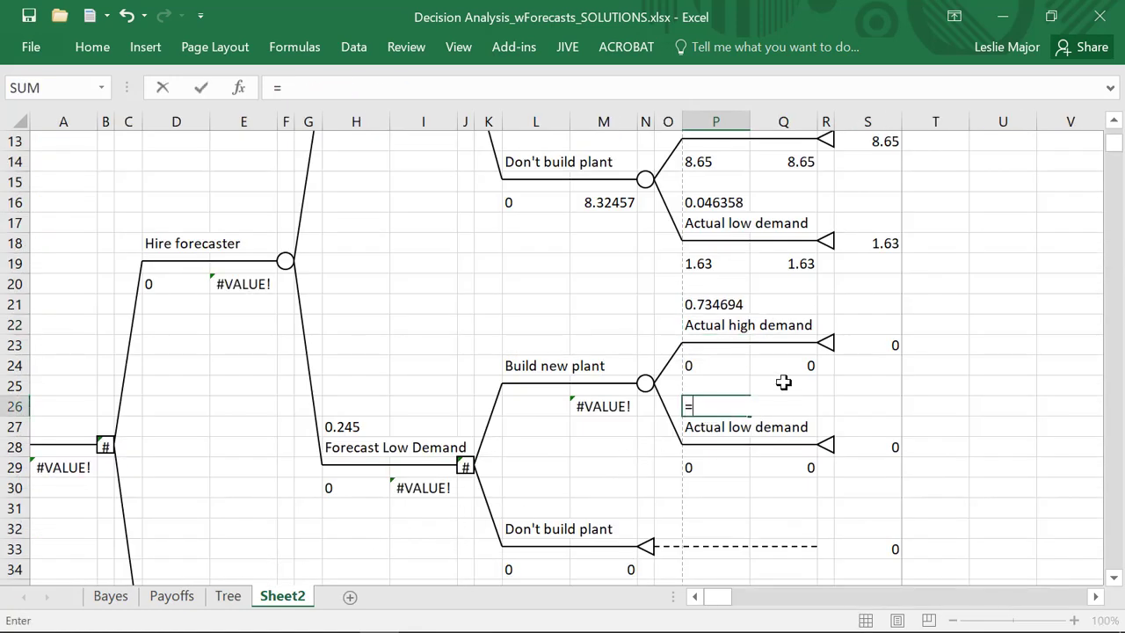
pyautogui.click(111, 595)
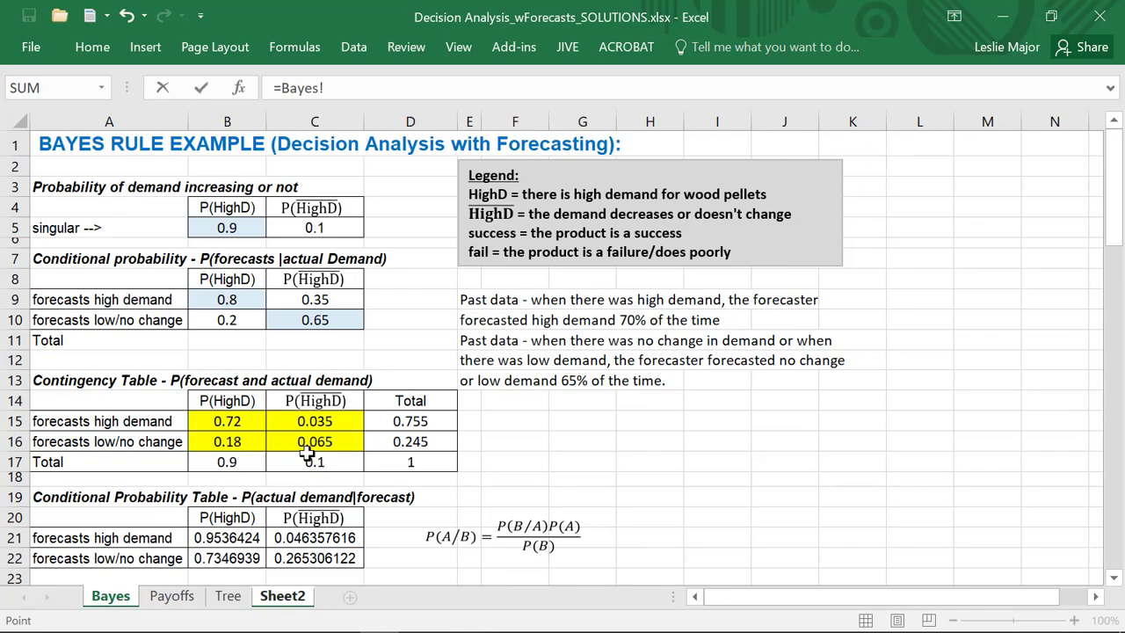
pyautogui.click(292, 549)
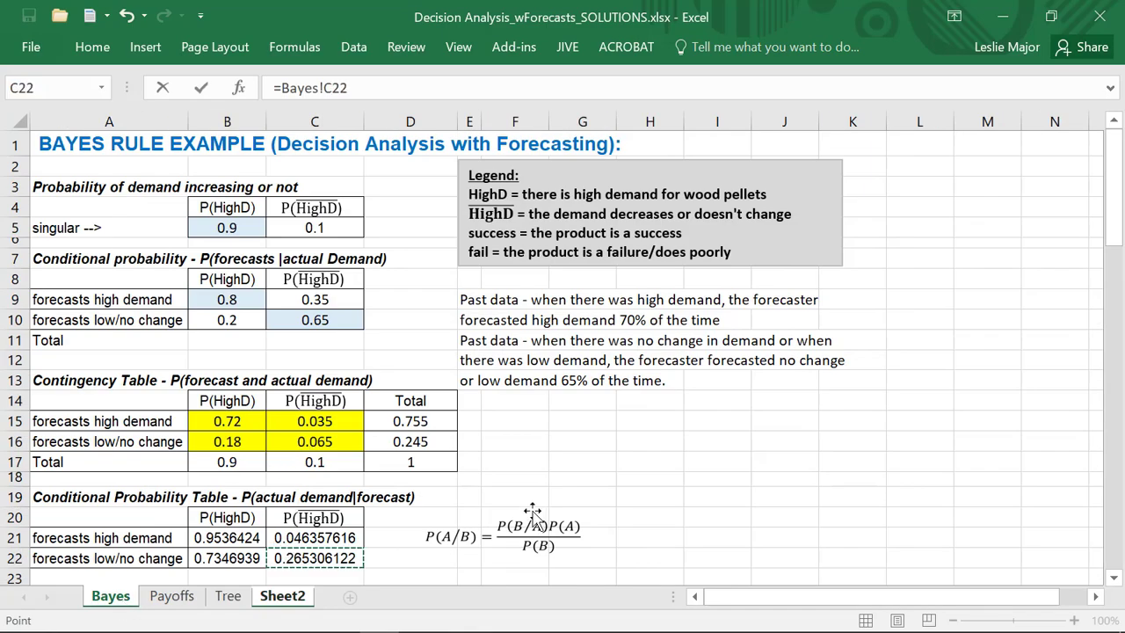
pyautogui.press('Return')
# - Set the Actual high demand payoff in P24, under Forecast Low Demand's Build new plant branch, to =P4
pyautogui.click(722, 363)
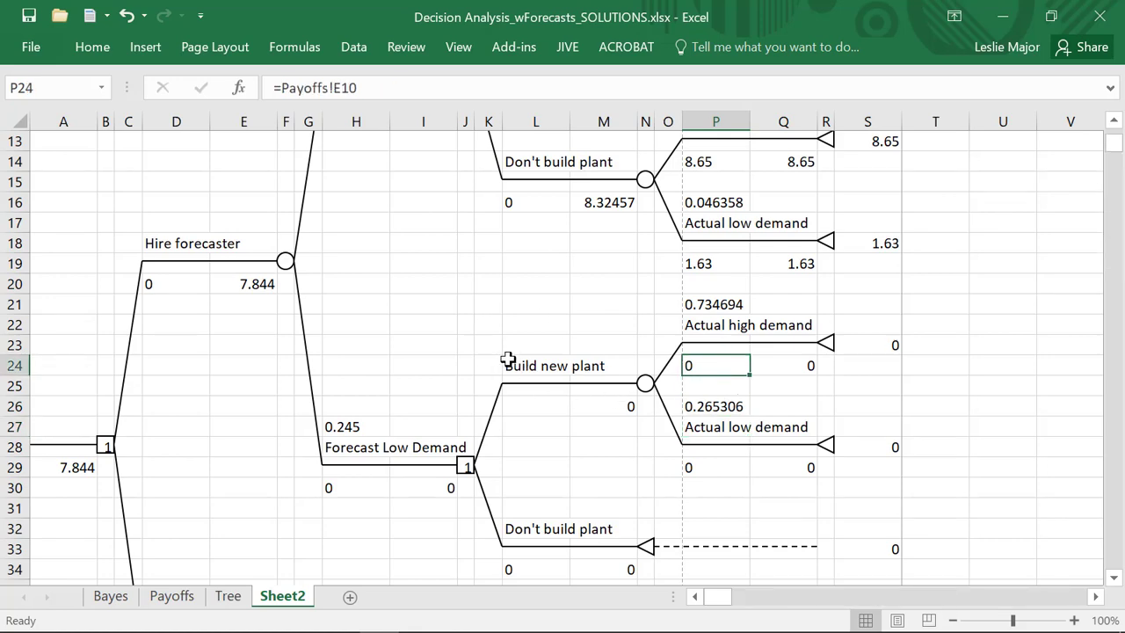
pyautogui.scroll(3, 508, 358)
pyautogui.scroll(1, 508, 357)
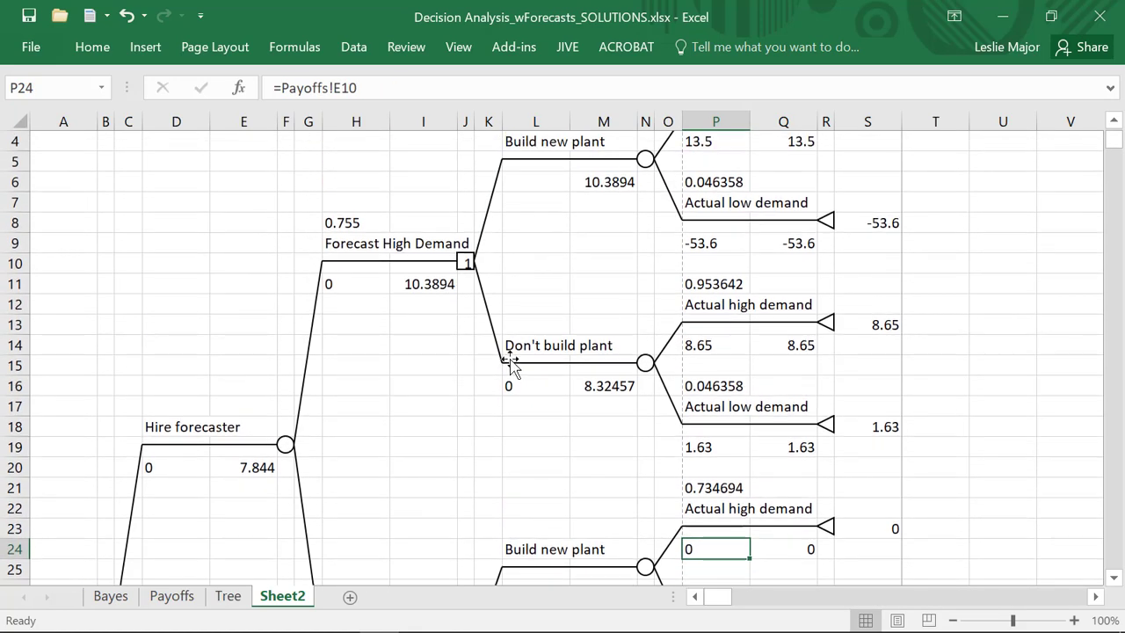
pyautogui.write('=')
pyautogui.scroll(1, 510, 364)
pyautogui.click(716, 202)
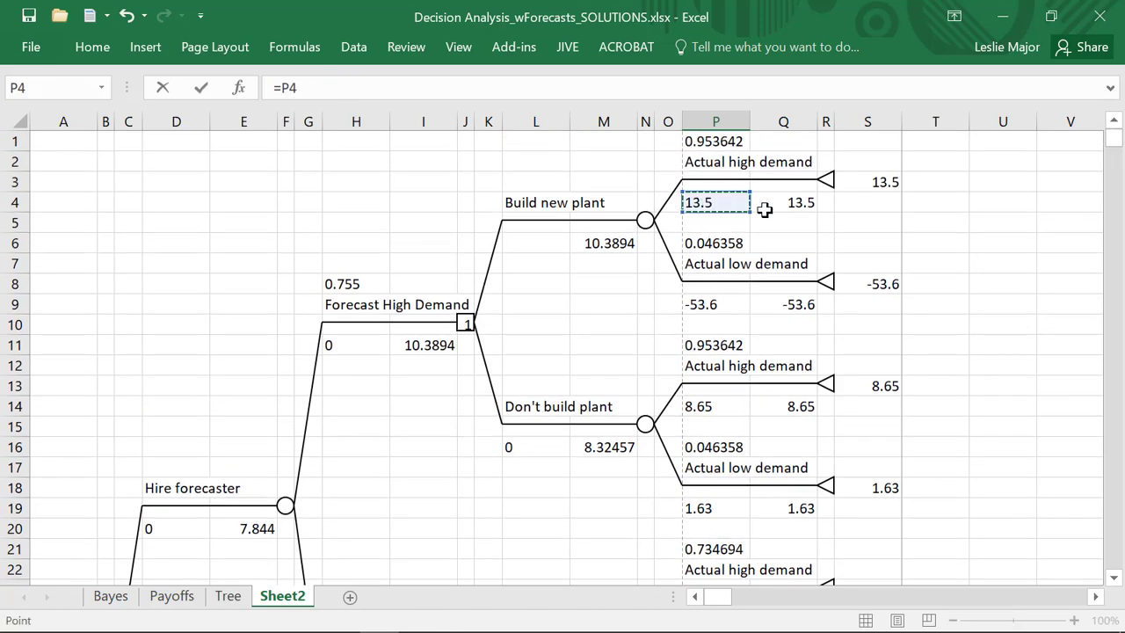
pyautogui.press('Return')
# - Set the Actual low demand payoff in P29, under the same Build new plant branch, to =P9
pyautogui.click(715, 527)
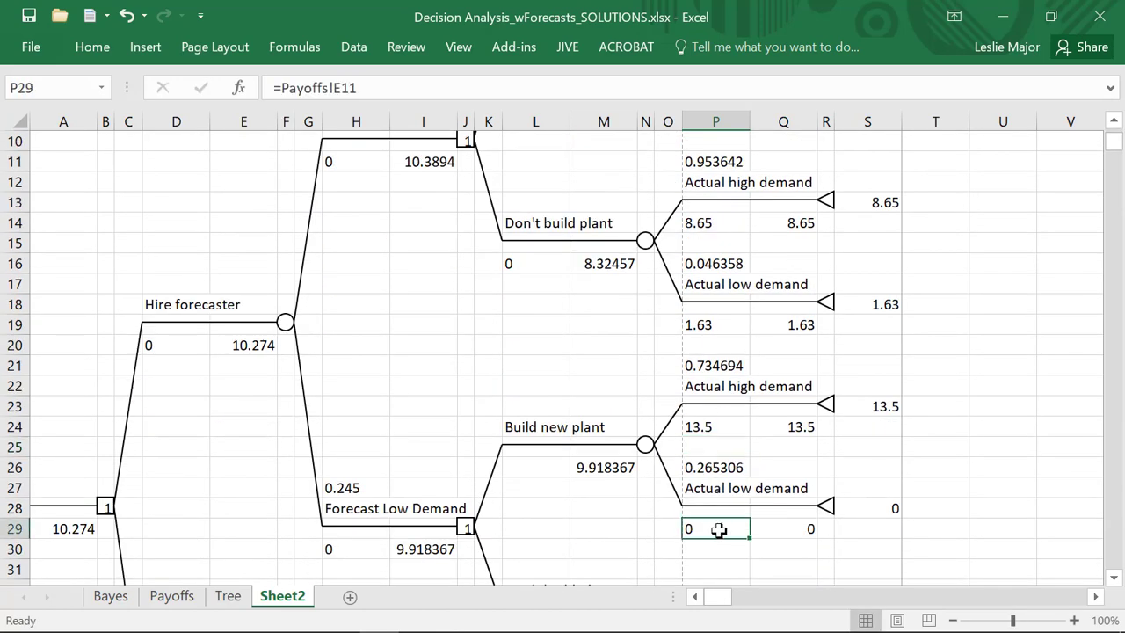
pyautogui.write('=')
pyautogui.scroll(3, 727, 439)
pyautogui.click(716, 305)
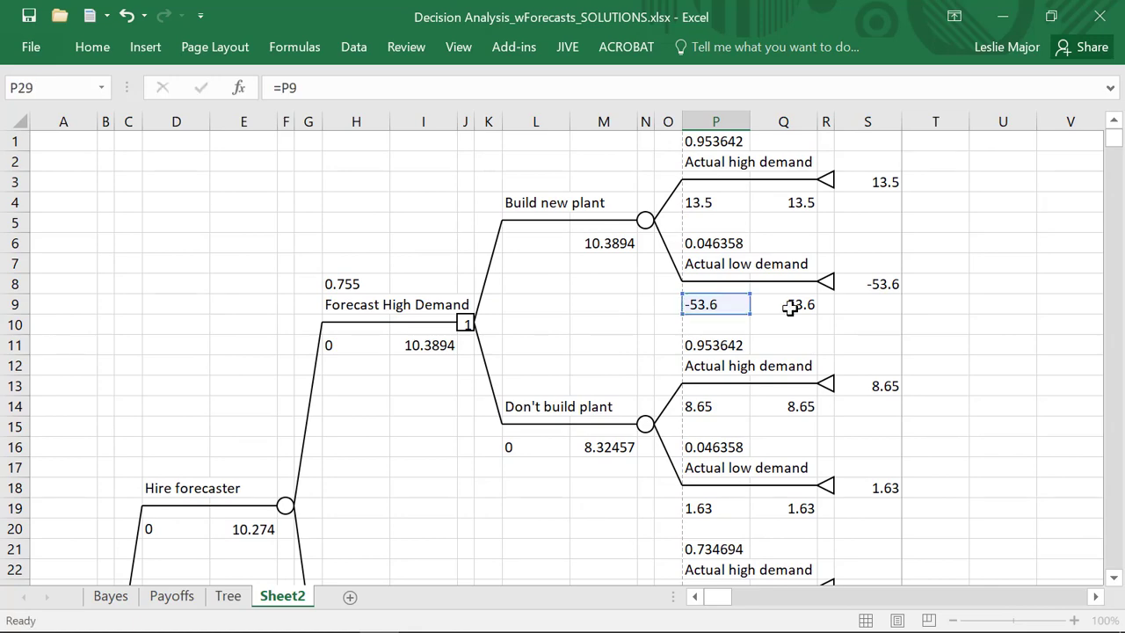
pyautogui.press('Return')
pyautogui.scroll(-1, 942, 409)
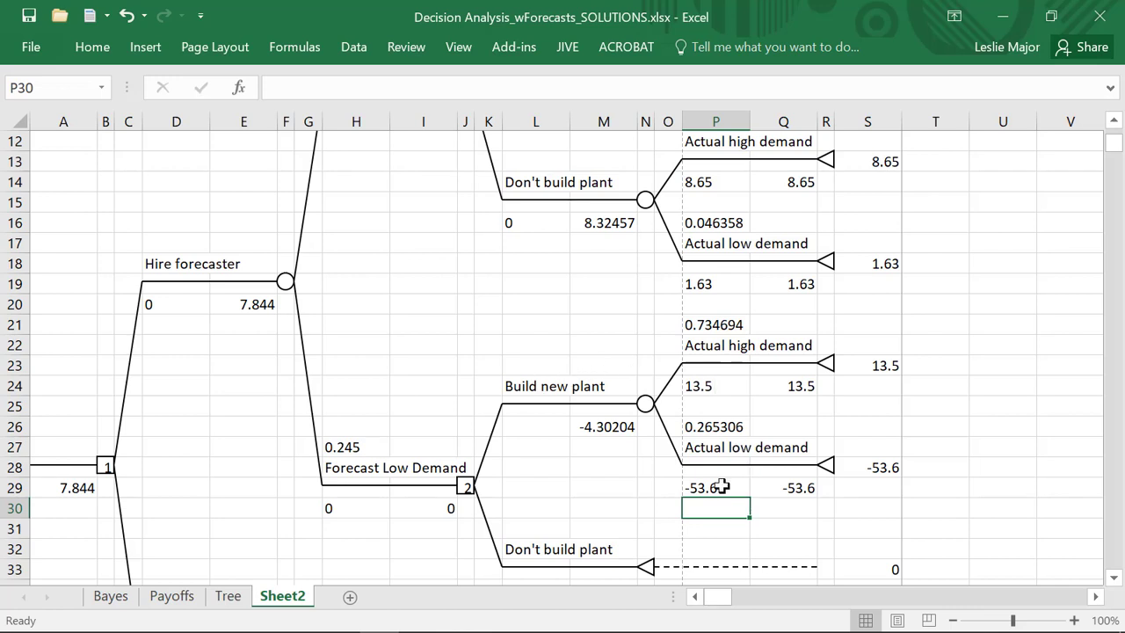
# - Check the formula of the Actual high demand payoff in P14, under Forecast High Demand's Don't build plant branch
pyautogui.scroll(1, 718, 486)
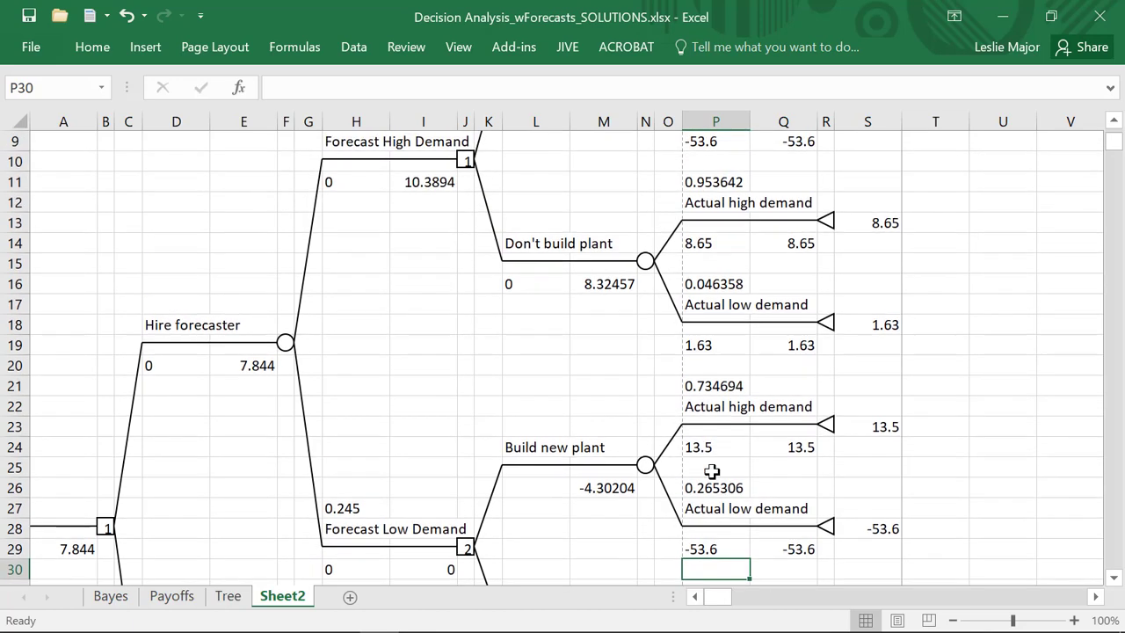
pyautogui.click(644, 262)
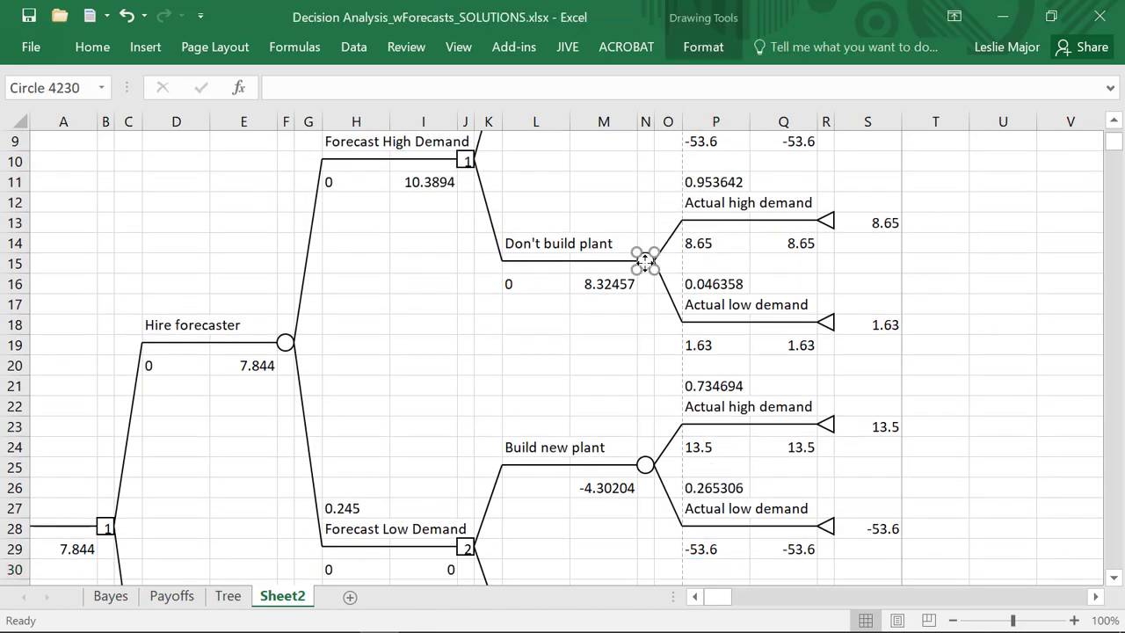
pyautogui.doubleClick(716, 243)
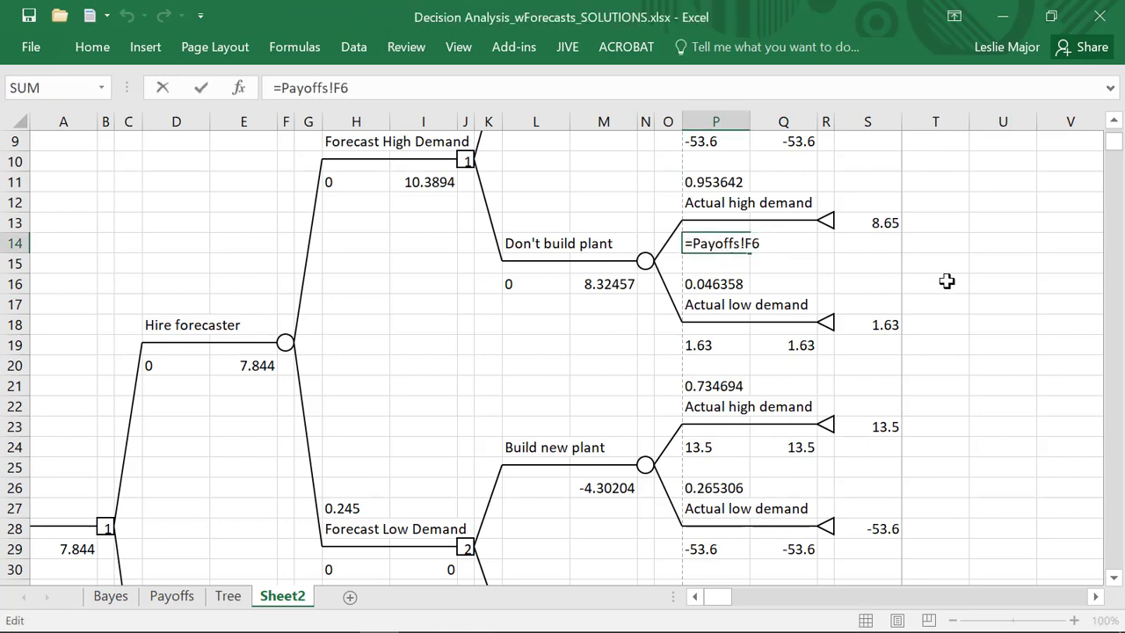
pyautogui.press('Return')
pyautogui.click(923, 365)
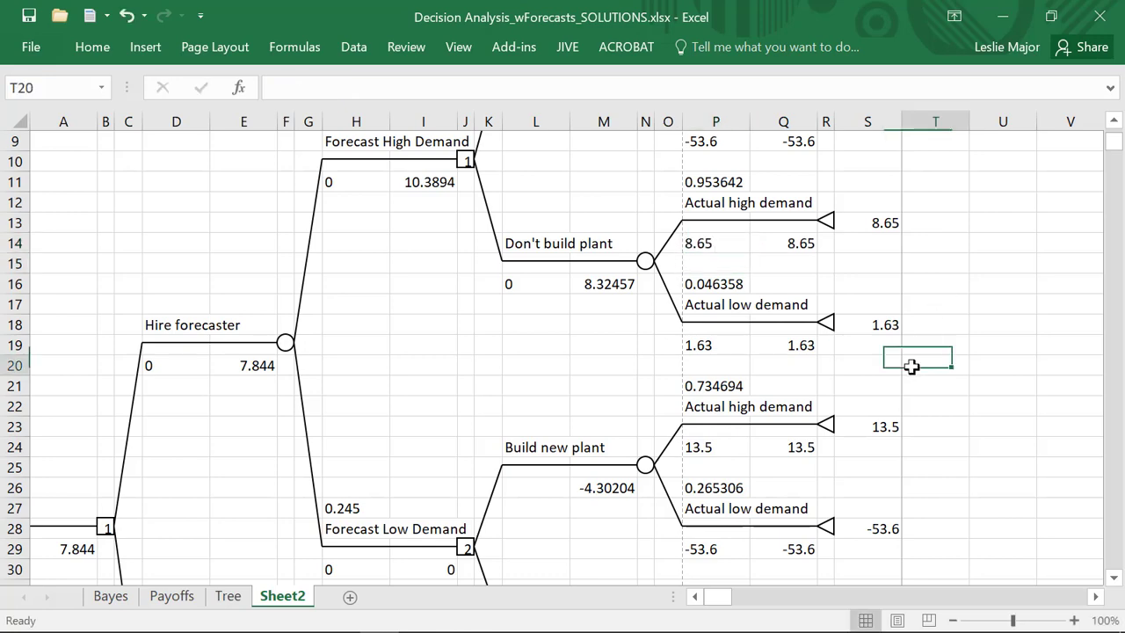
# - Copy the event subtree at the end of Forecast Low Demand's Build new plant branch with TreePlan
pyautogui.scroll(-3, 879, 369)
pyautogui.click(645, 278)
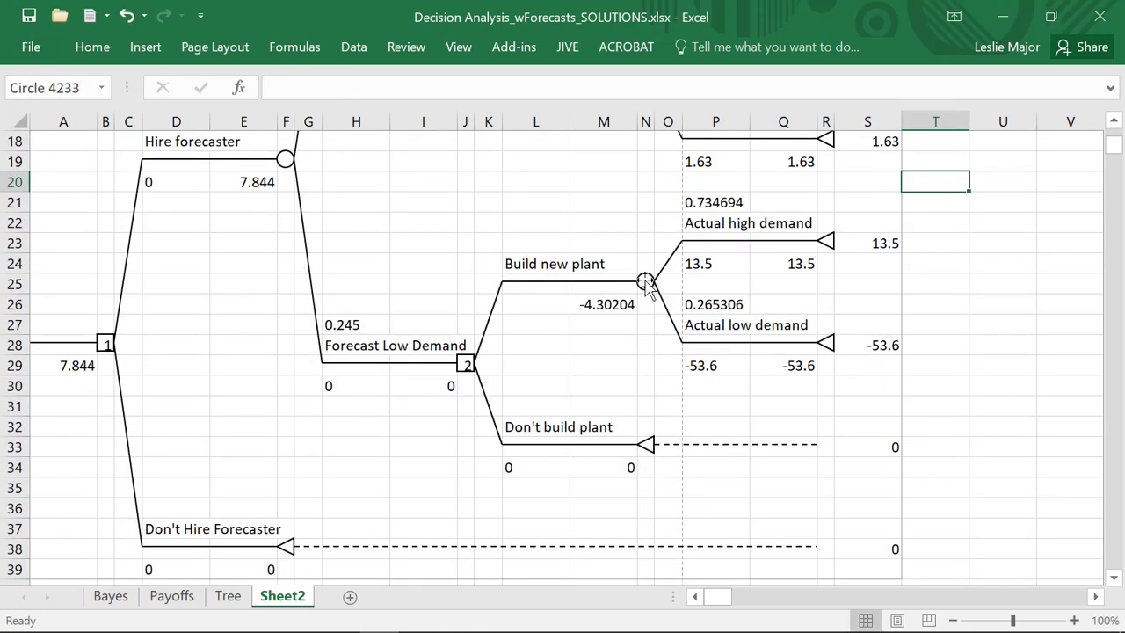
pyautogui.click(513, 53)
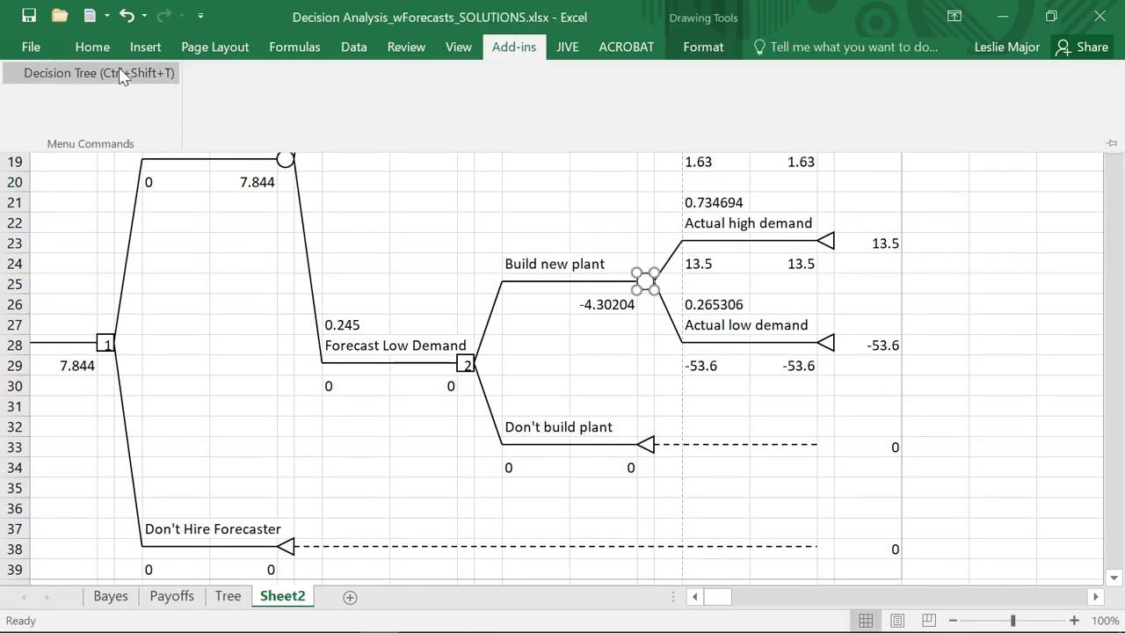
pyautogui.click(123, 74)
pyautogui.click(518, 220)
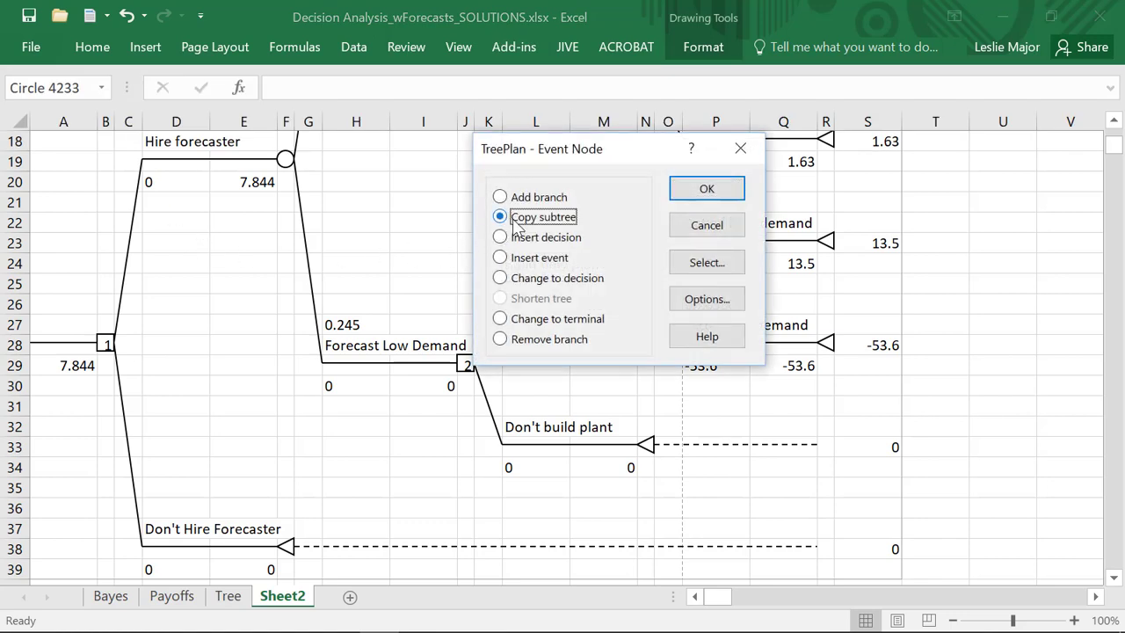
pyautogui.click(672, 192)
# - Paste the copied event subtree onto the terminal node of Forecast Low Demand's Don't build plant branch
pyautogui.click(645, 445)
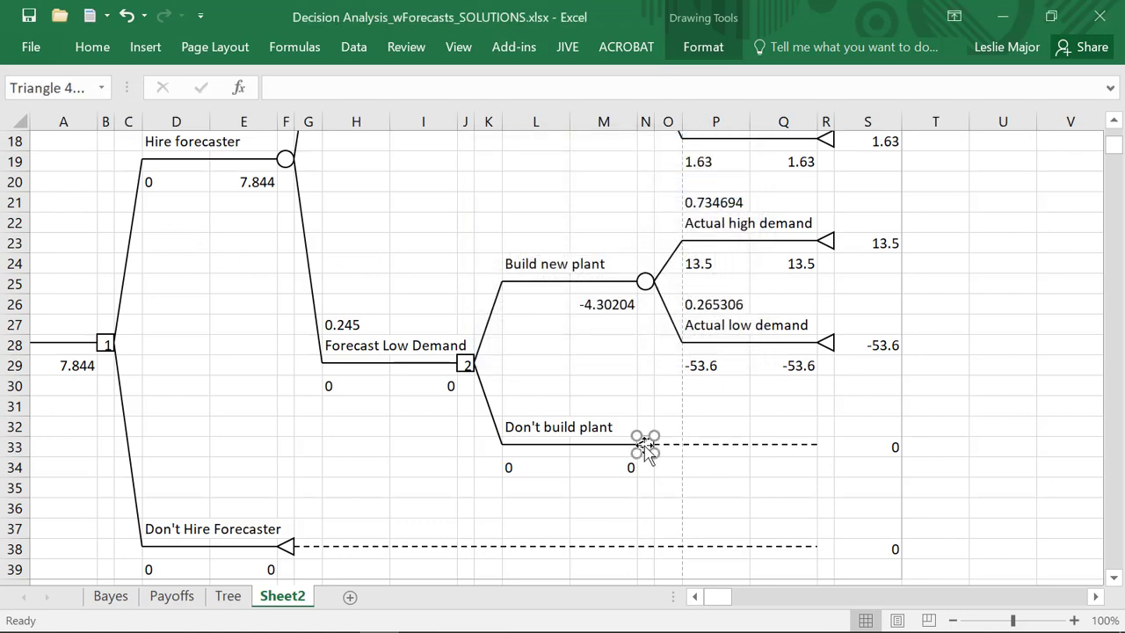
pyautogui.click(512, 48)
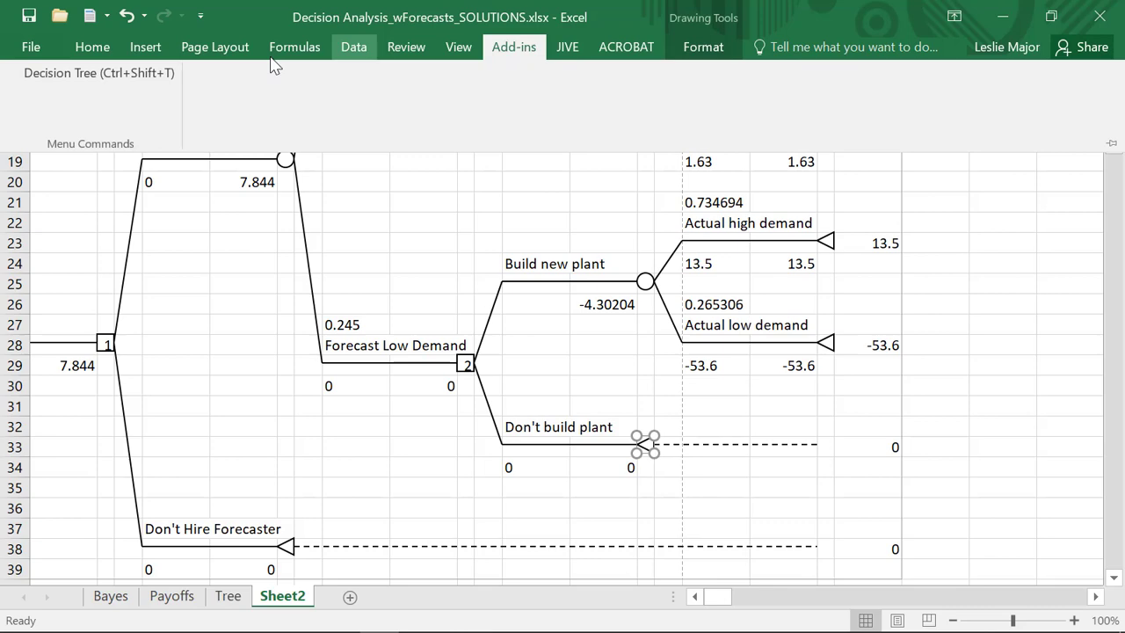
pyautogui.click(156, 76)
pyautogui.click(534, 245)
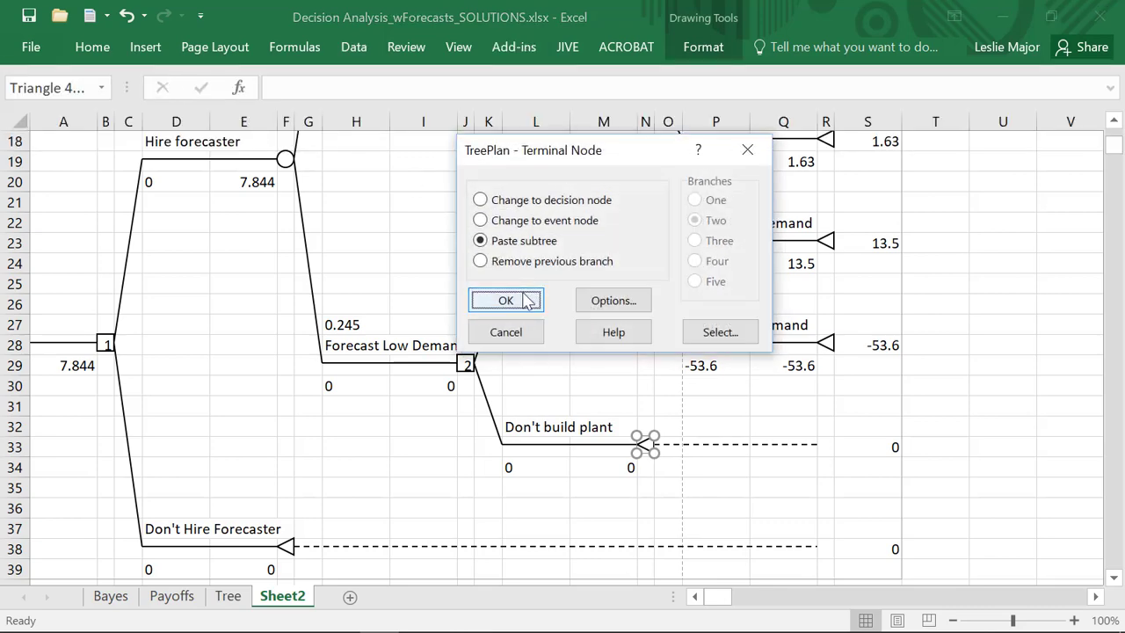
pyautogui.click(527, 301)
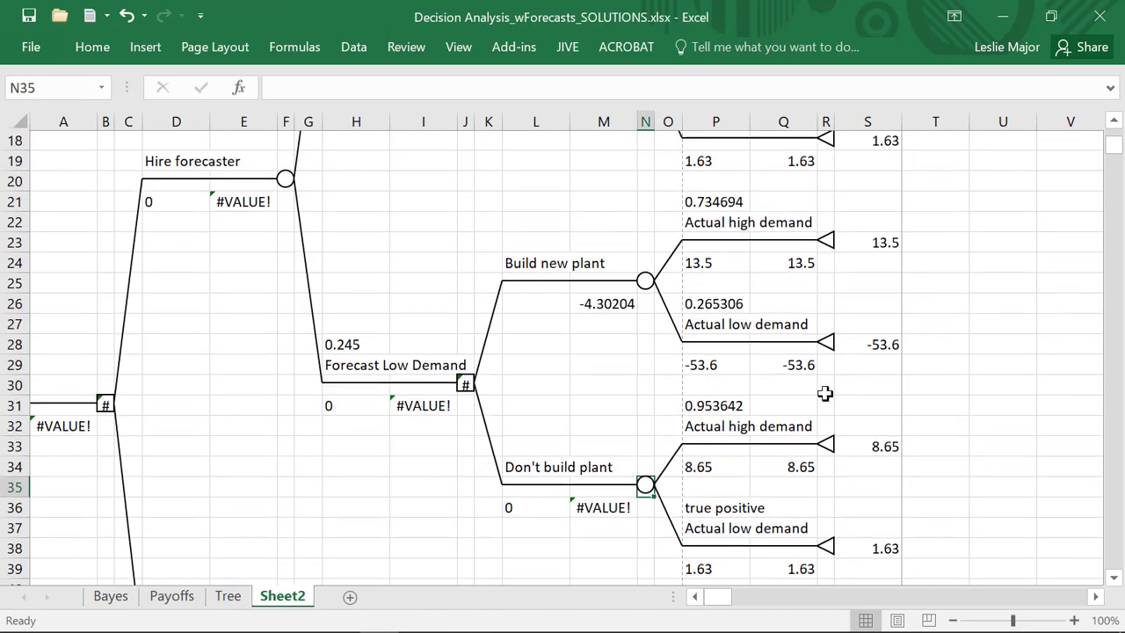
# - Set the probabilities under Forecast Low Demand's Don't build plant branch: P31 to =P21 and P36 to =P26
pyautogui.click(743, 404)
pyautogui.write('=')
pyautogui.click(703, 201)
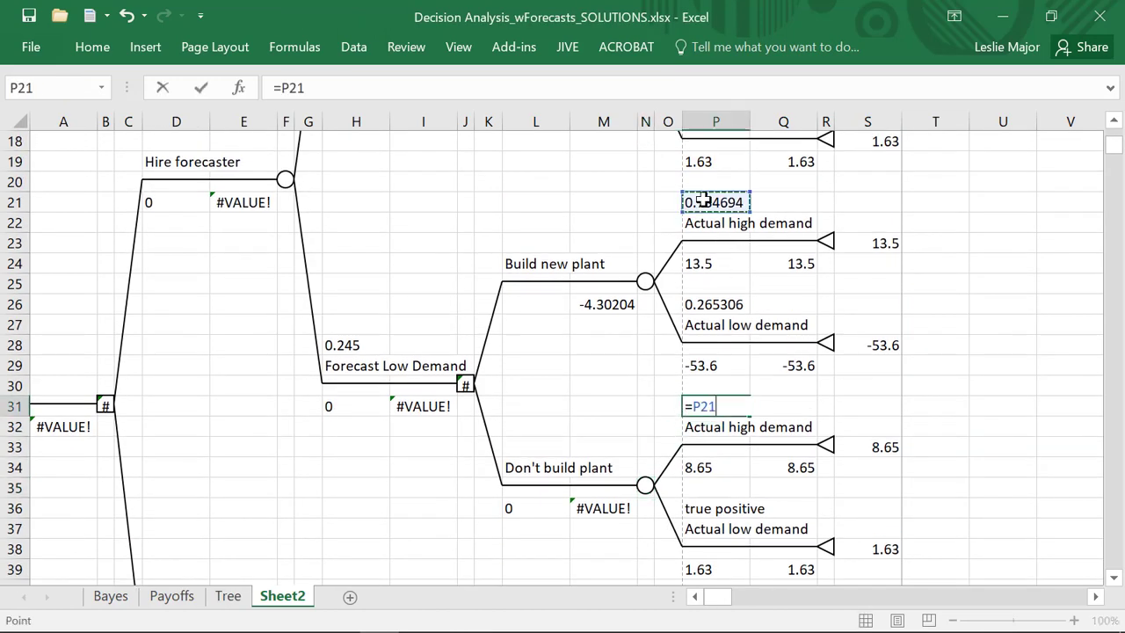
pyautogui.press('Return')
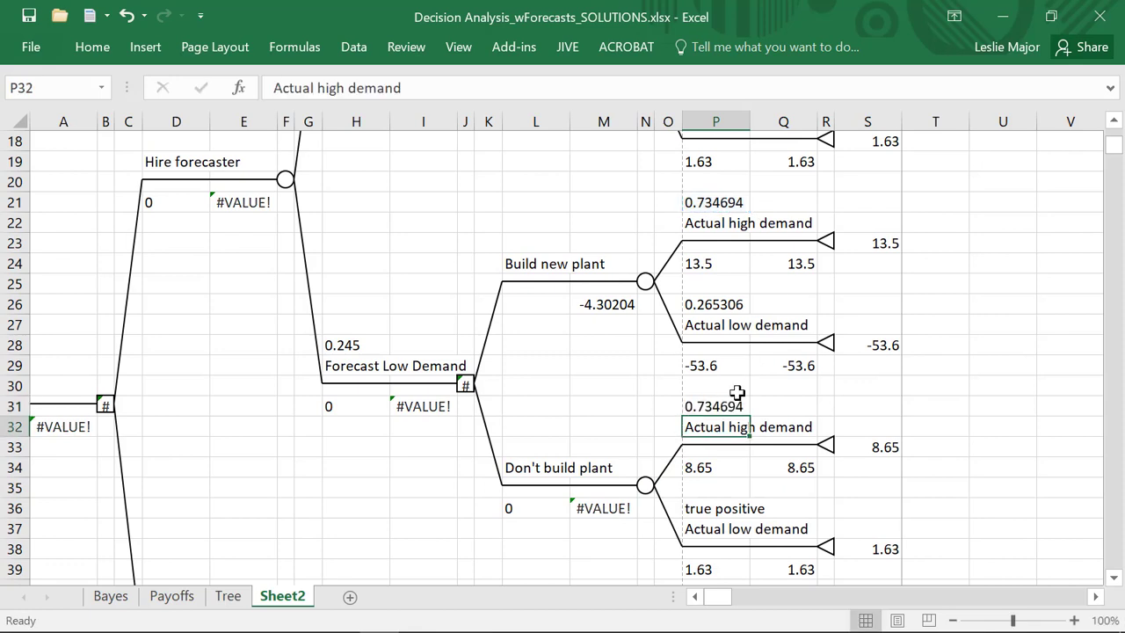
pyautogui.click(712, 513)
pyautogui.write('=')
pyautogui.click(716, 306)
pyautogui.press('Return')
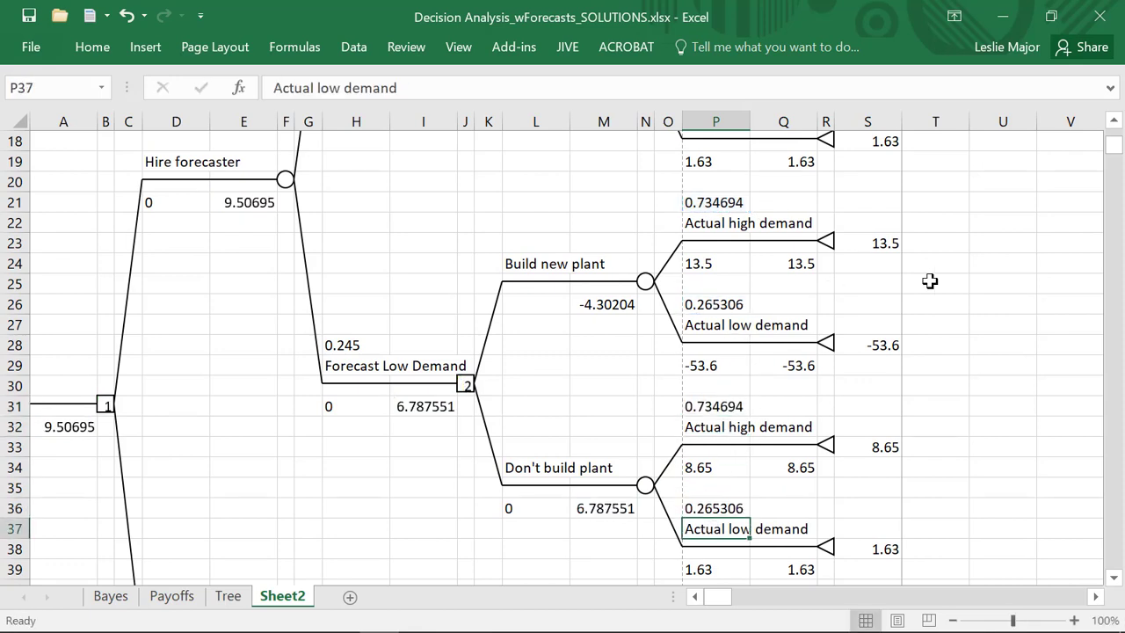
# - Check the Actual high demand payoff formula in P34 and compare the Don't build plant payoffs under both forecasts
pyautogui.scroll(-1, 929, 280)
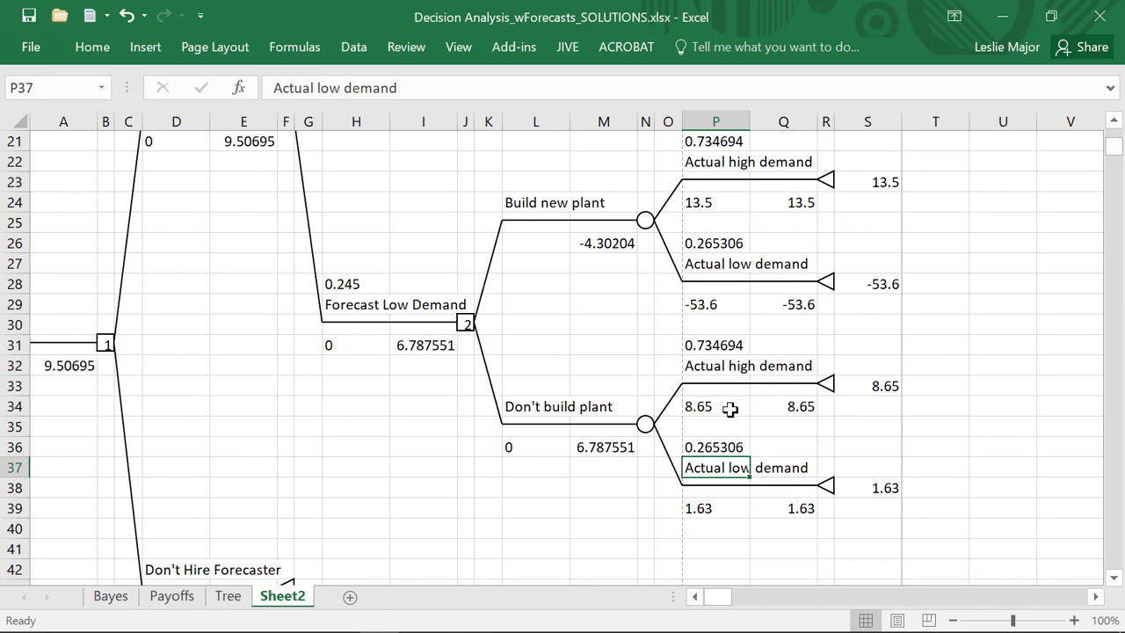
pyautogui.click(729, 409)
pyautogui.scroll(3, 749, 400)
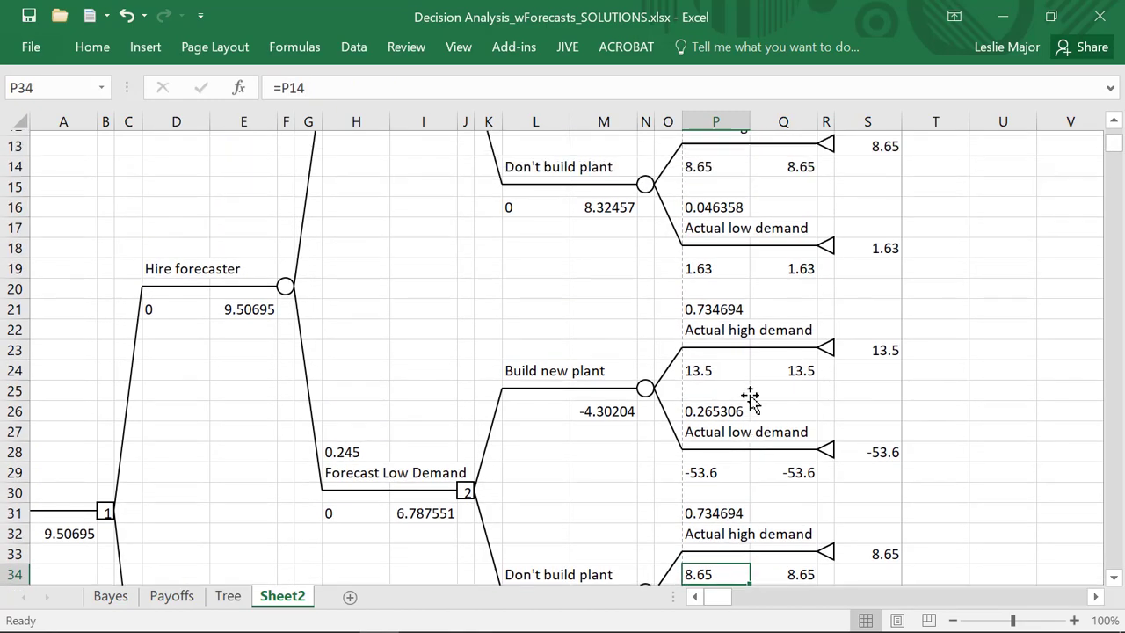
pyautogui.scroll(-2, 748, 404)
pyautogui.scroll(-3, 747, 407)
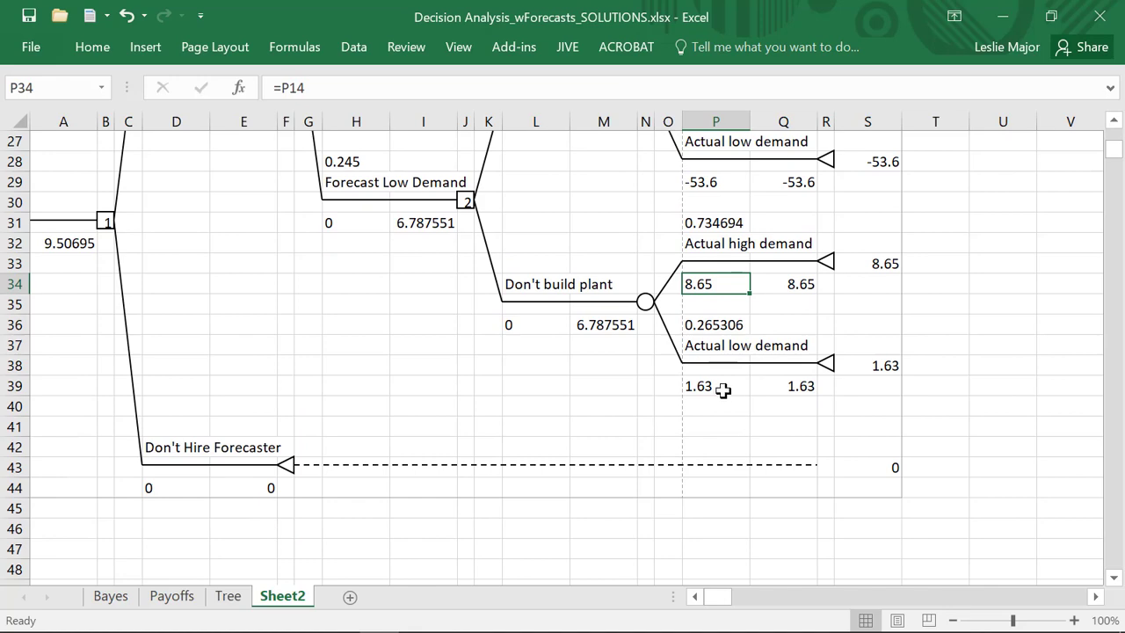
pyautogui.scroll(3, 722, 390)
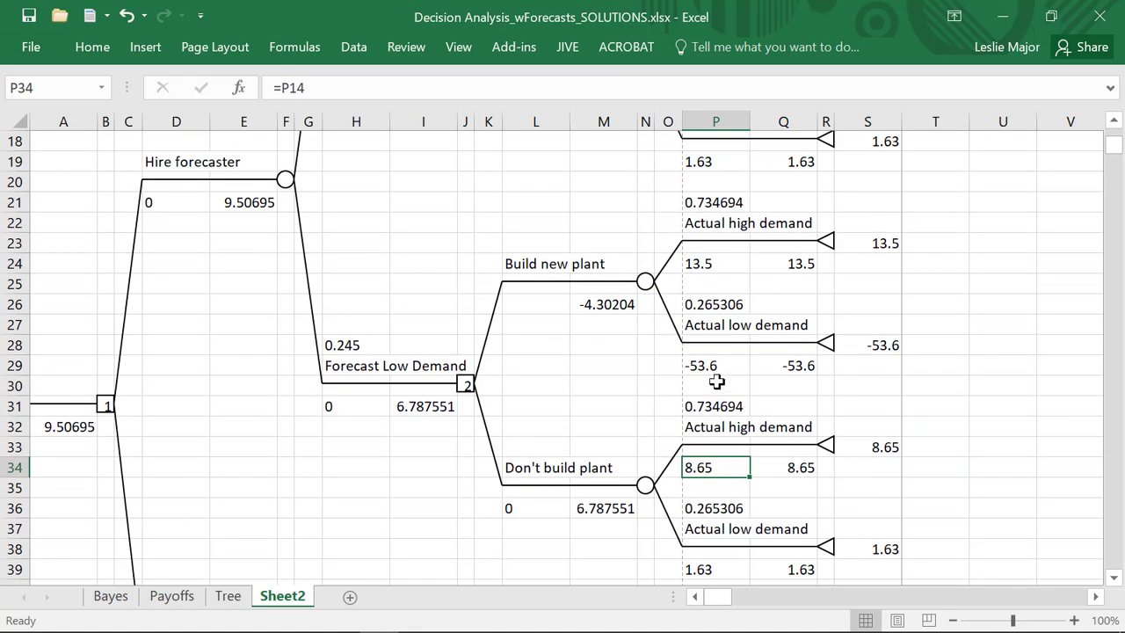
# - Review the probabilities, payoffs and plant decisions of both forecast branches under Hire forecaster, down to the Don't Hire Forecaster branch
pyautogui.scroll(3, 717, 381)
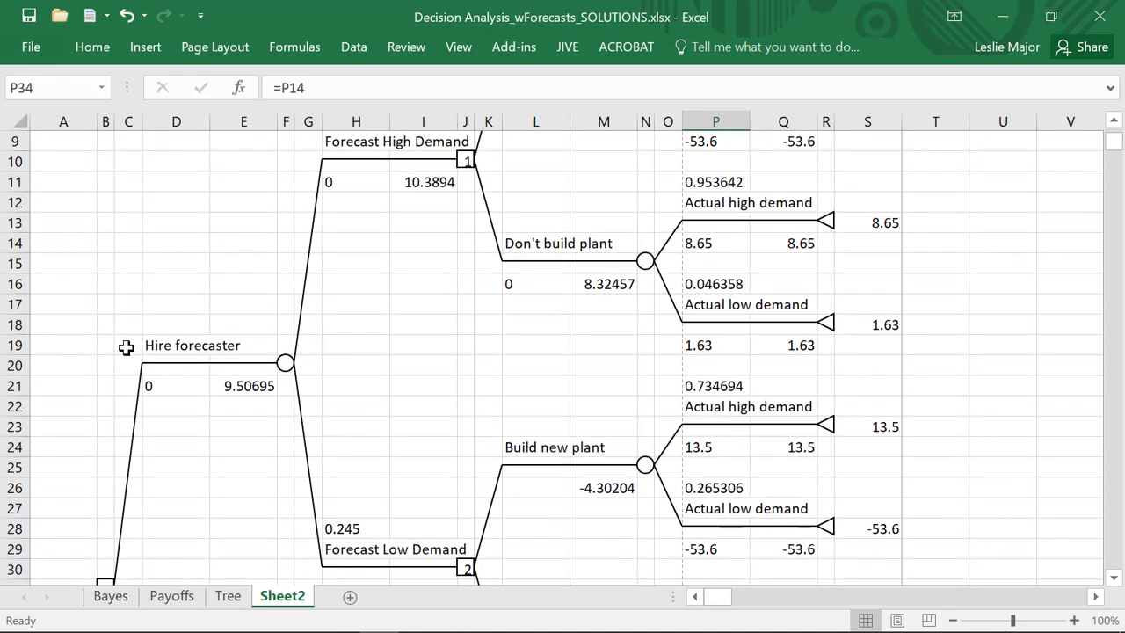
pyautogui.scroll(2, 255, 354)
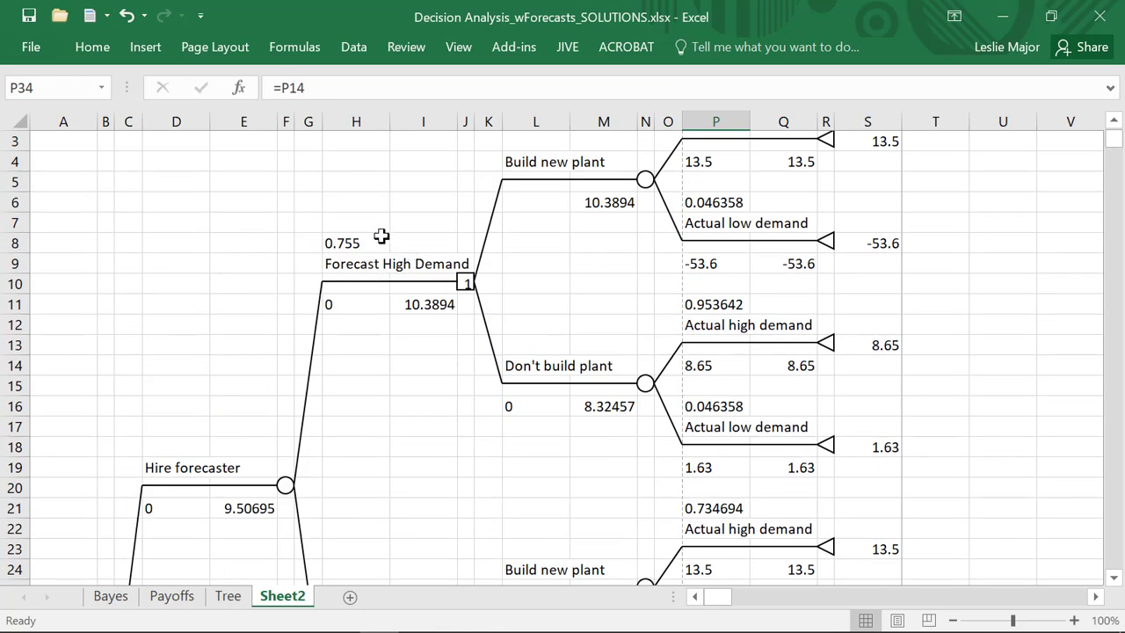
pyautogui.scroll(-5, 352, 281)
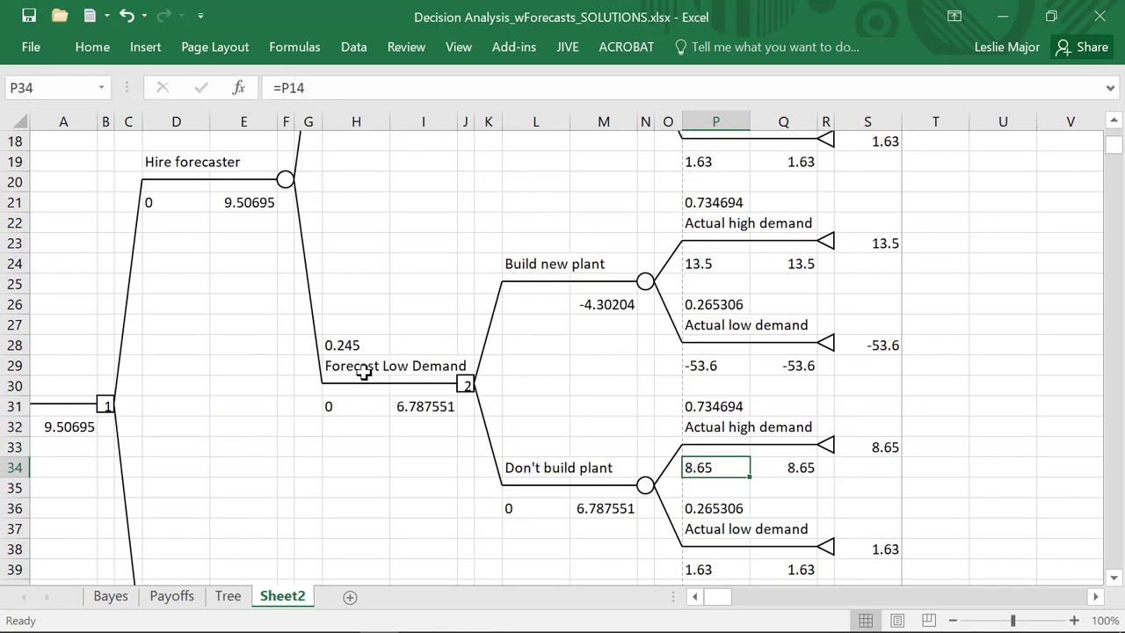
pyautogui.scroll(5, 364, 372)
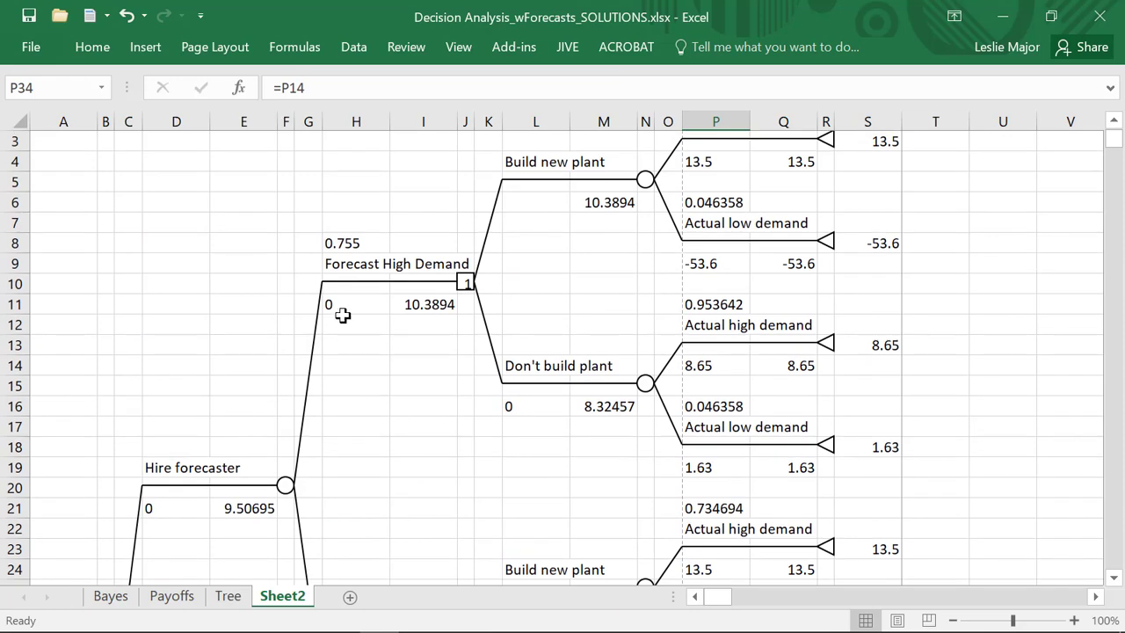
pyautogui.scroll(1, 512, 387)
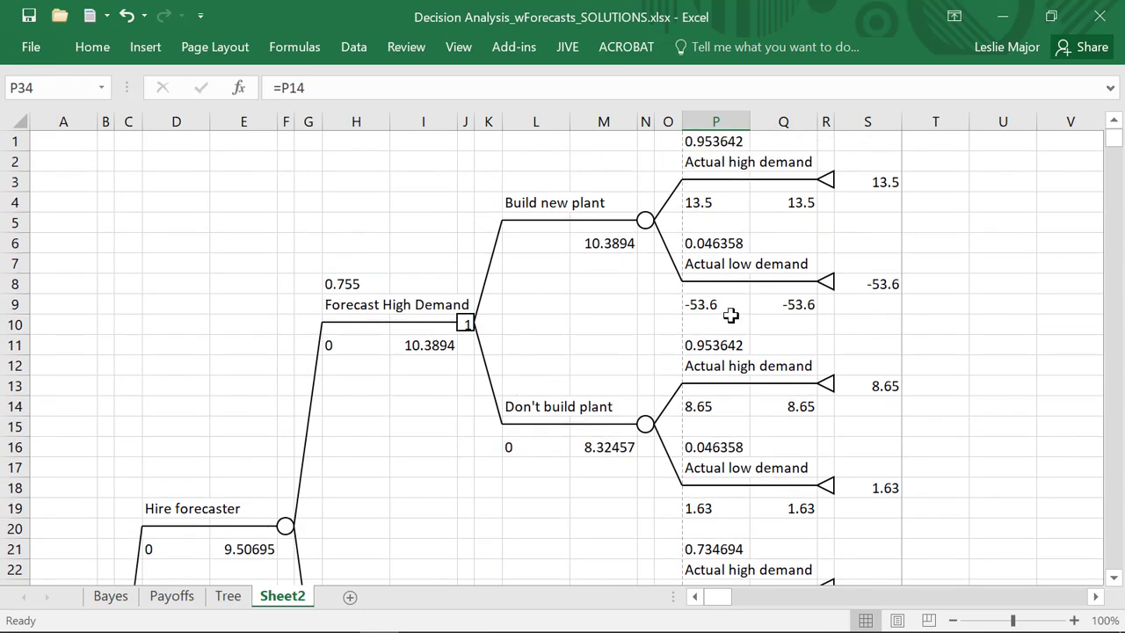
pyautogui.scroll(-1, 730, 315)
pyautogui.scroll(-3, 746, 325)
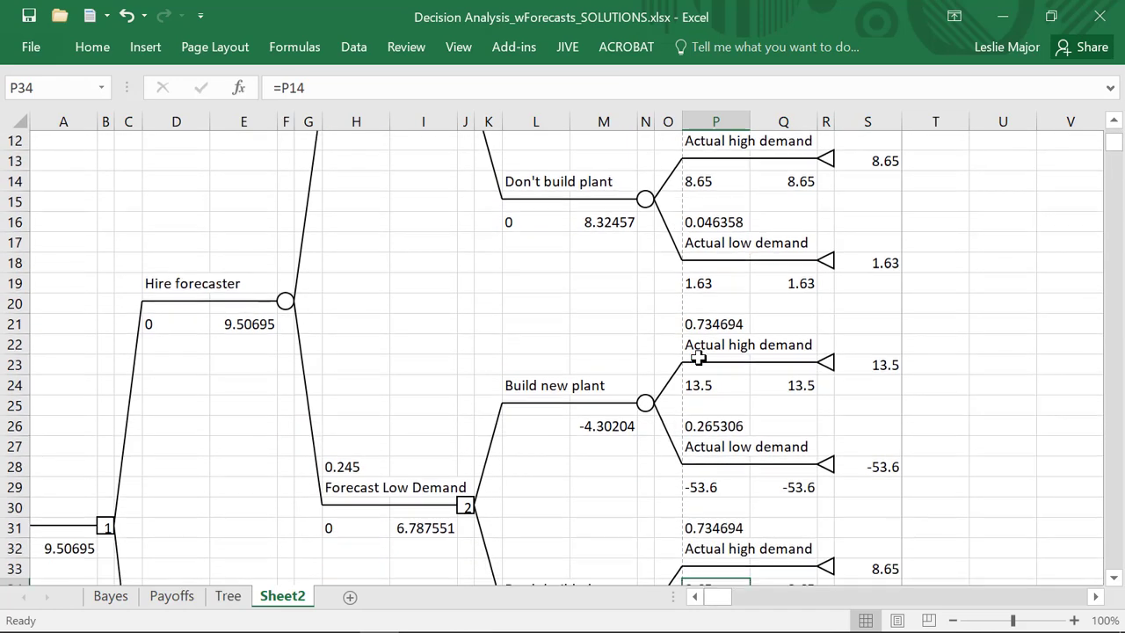
pyautogui.scroll(-1, 698, 358)
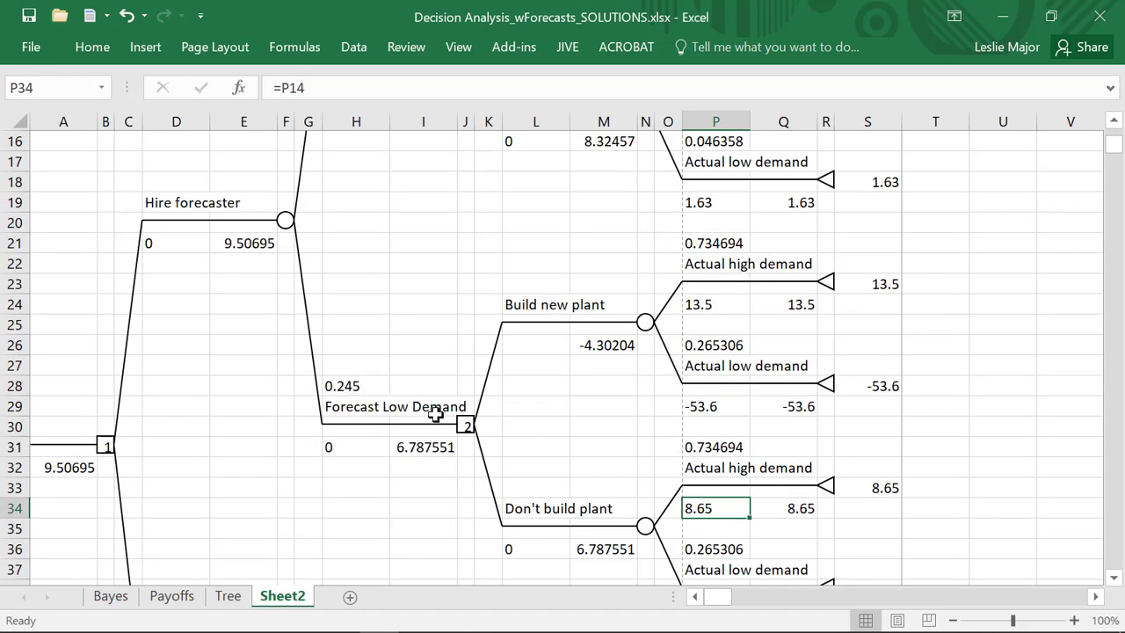
pyautogui.scroll(-1, 538, 480)
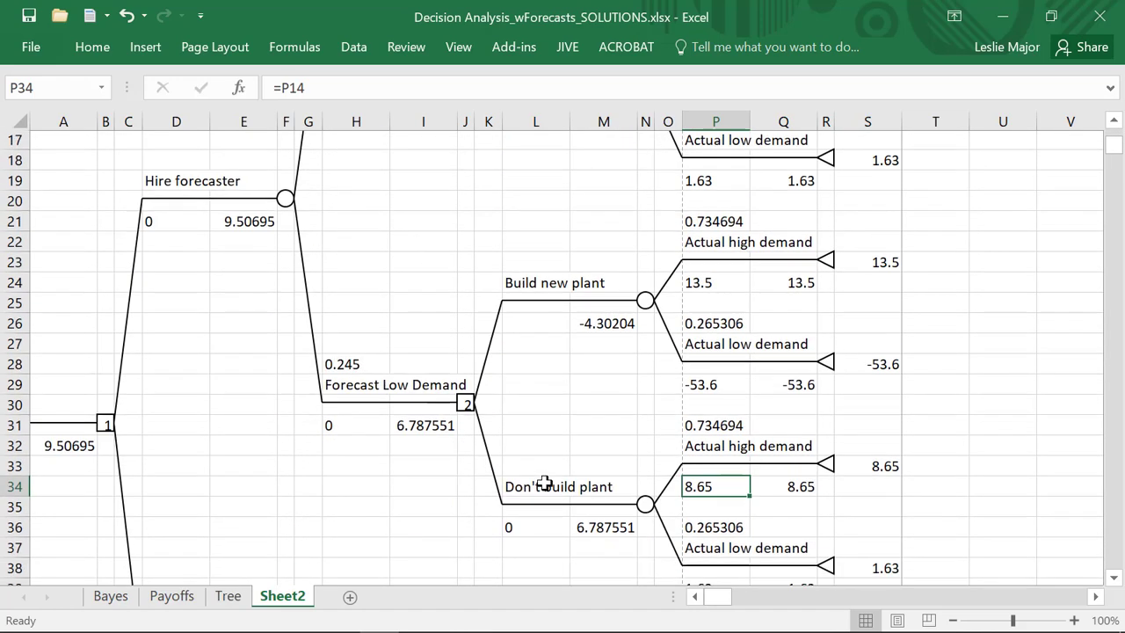
pyautogui.scroll(-2, 709, 477)
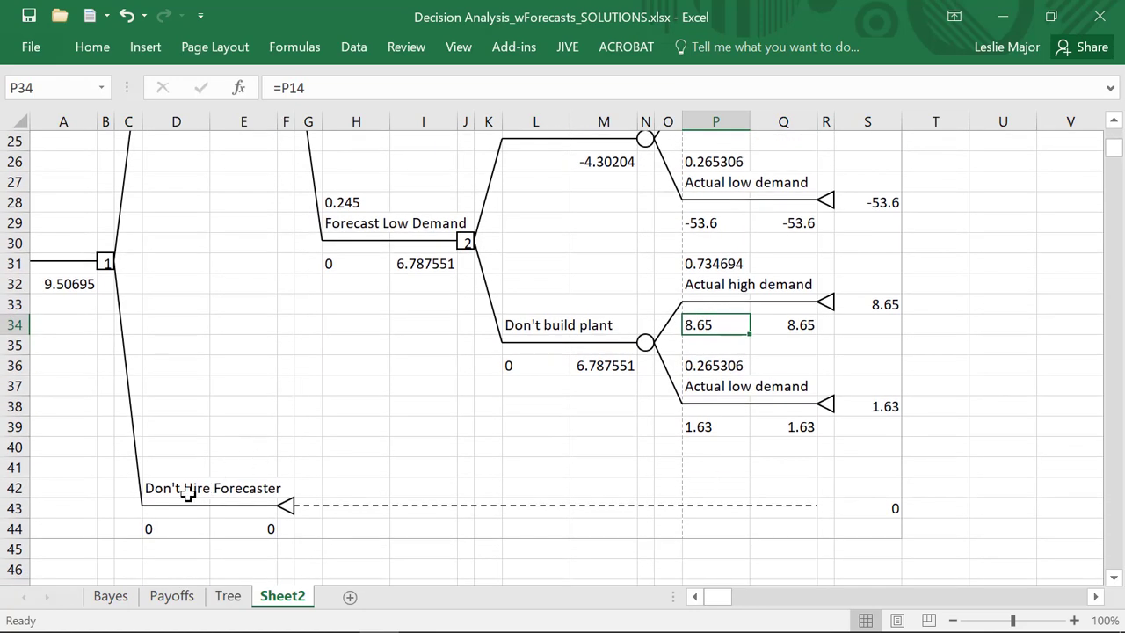
# - Copy the plant-building decision subtree at the end of the Forecast Low Demand branch with TreePlan
pyautogui.click(465, 243)
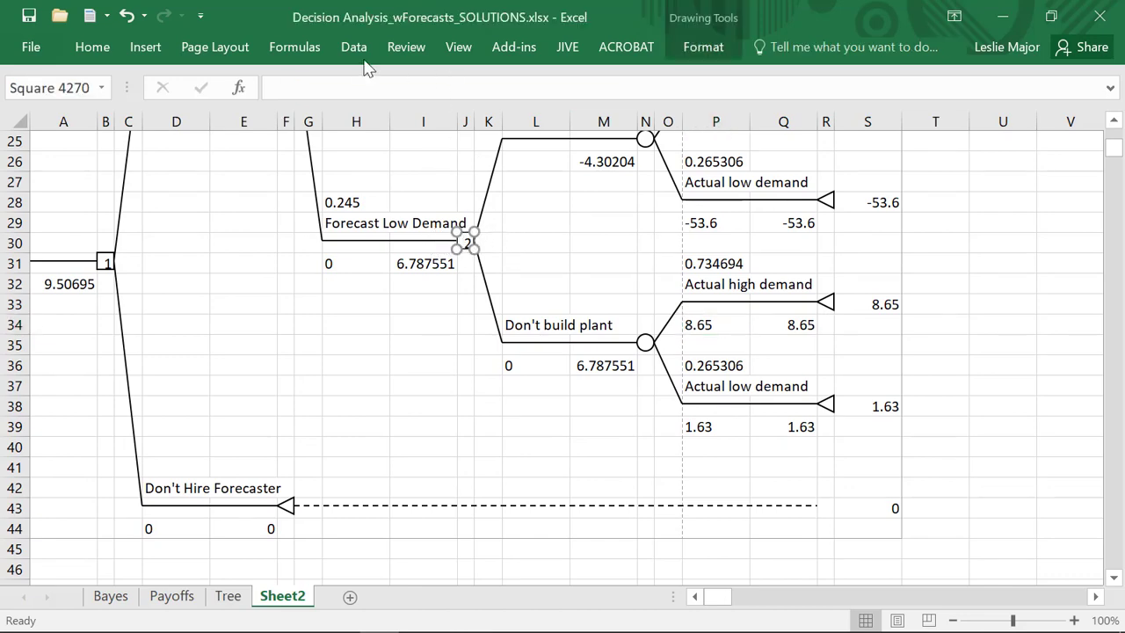
pyautogui.scroll(2, 500, 254)
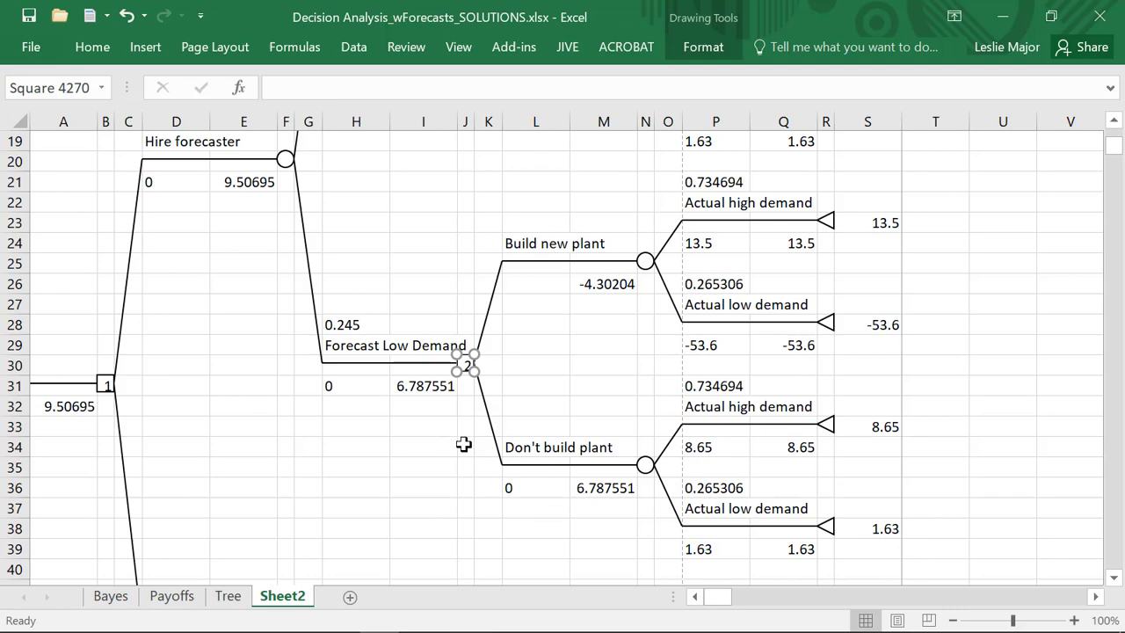
pyautogui.scroll(-2, 571, 452)
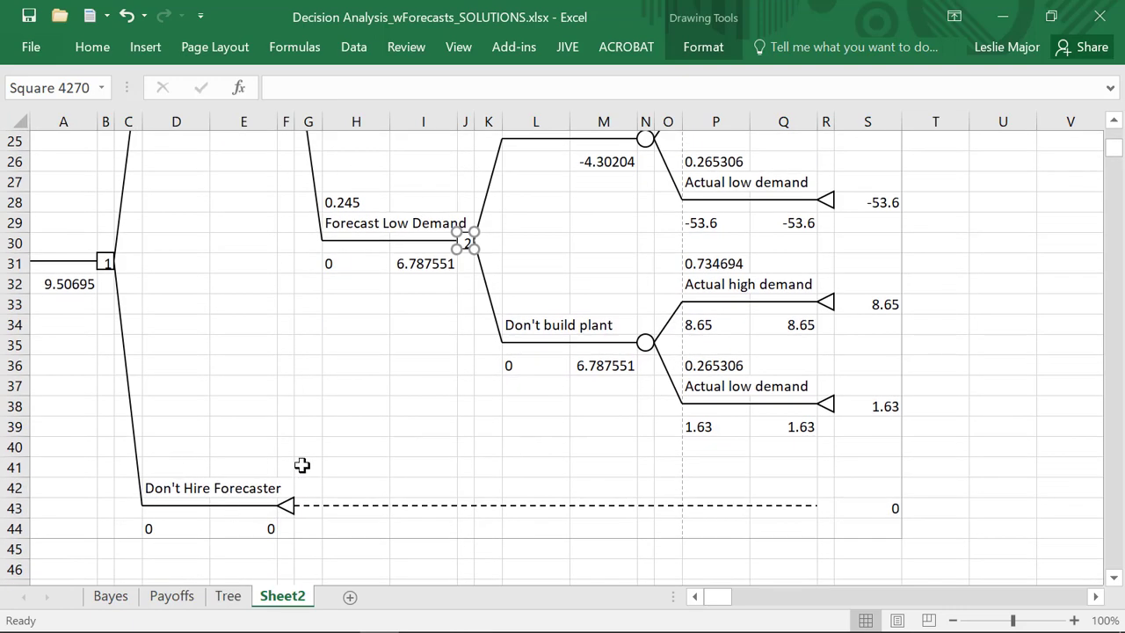
pyautogui.scroll(2, 351, 385)
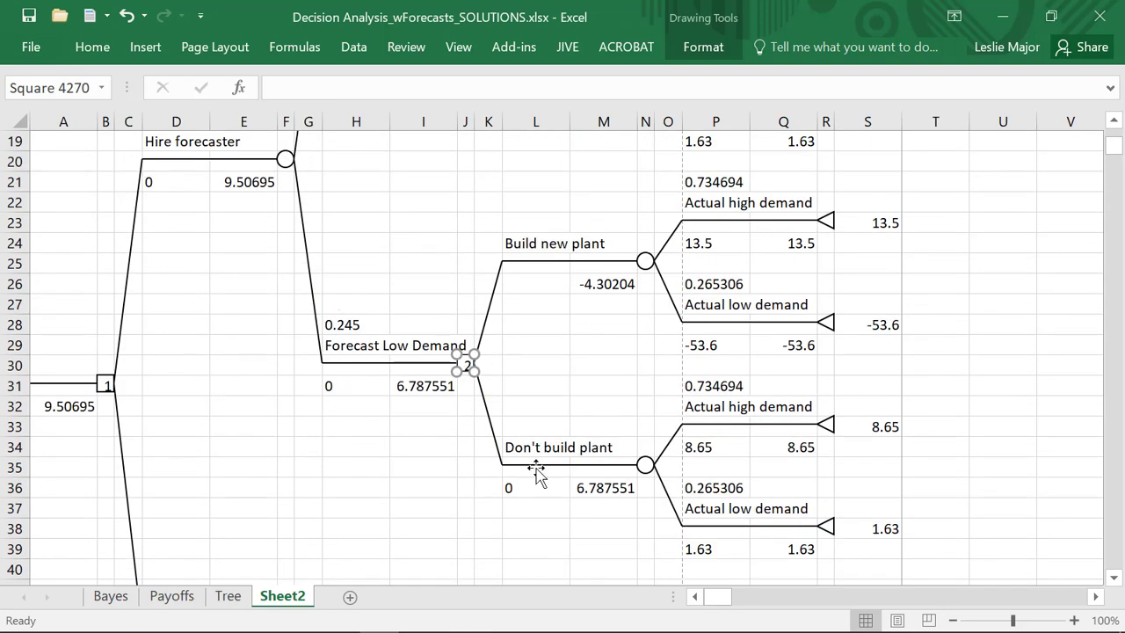
pyautogui.click(354, 48)
pyautogui.click(513, 47)
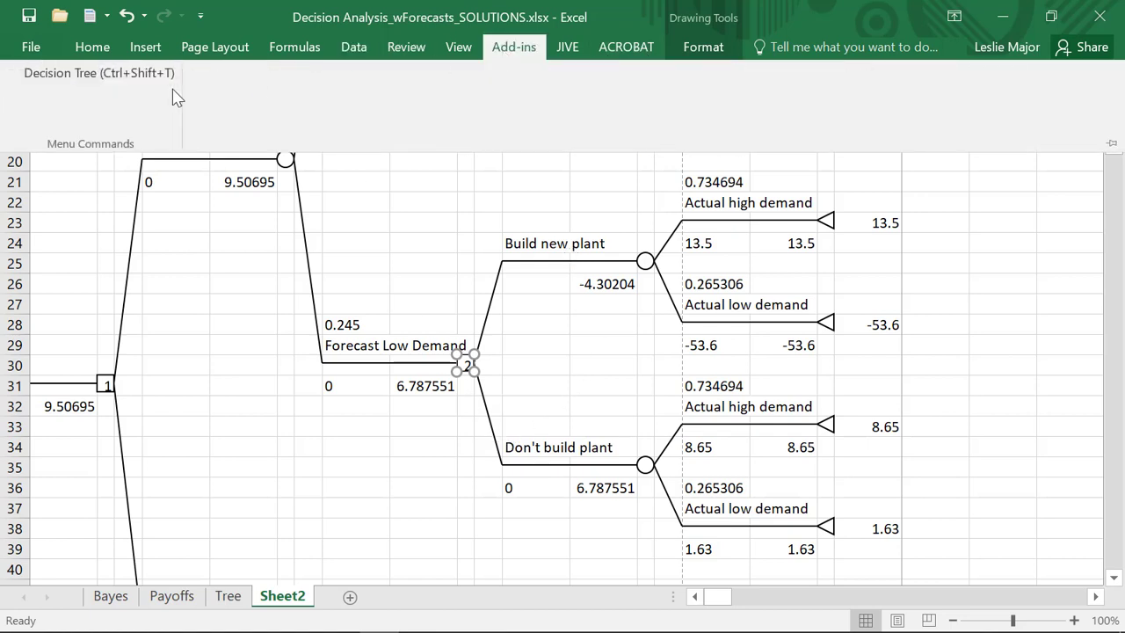
pyautogui.click(67, 75)
pyautogui.click(518, 212)
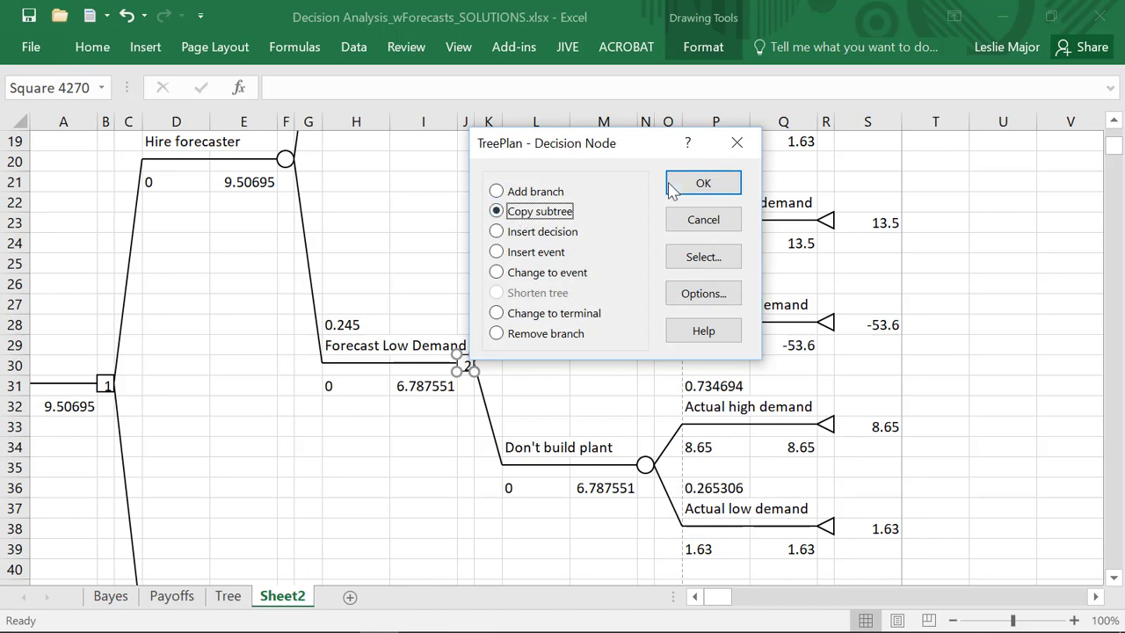
pyautogui.click(681, 182)
# - Paste the copied plant-building decision subtree at the terminal node of the Don't Hire Forecaster branch with TreePlan
pyautogui.scroll(-4, 509, 296)
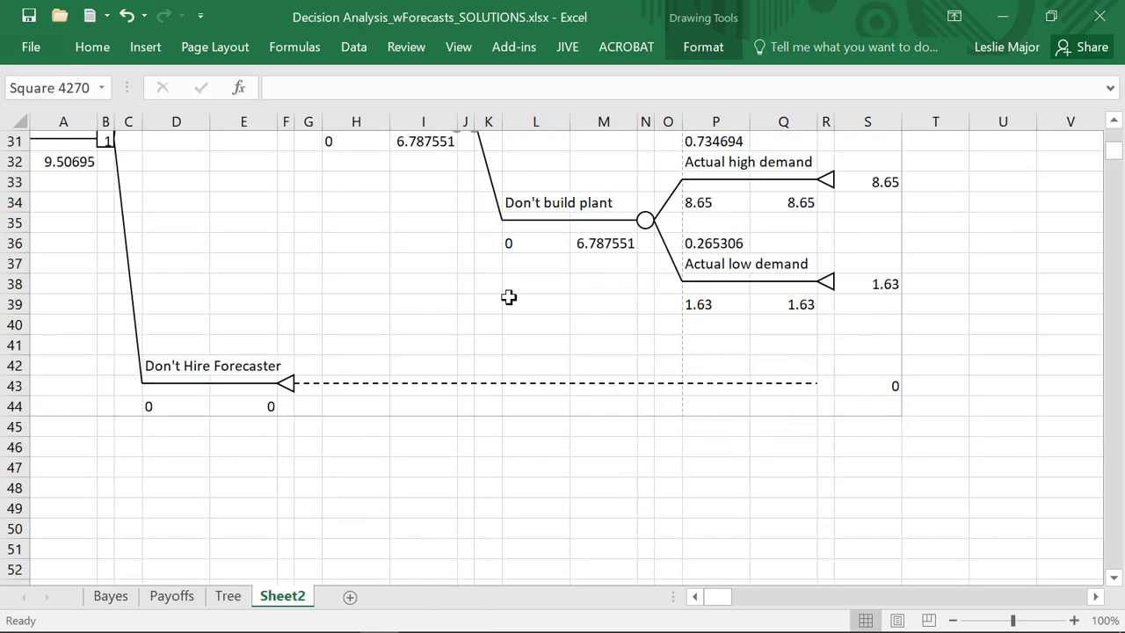
pyautogui.click(288, 383)
pyautogui.click(513, 46)
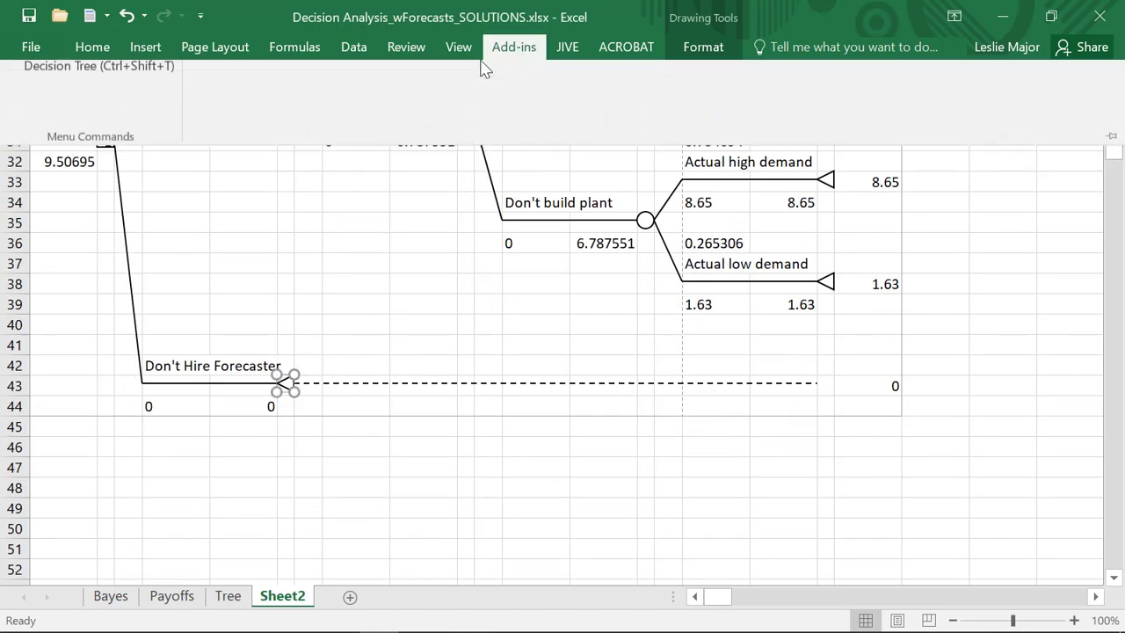
pyautogui.click(157, 75)
pyautogui.click(496, 245)
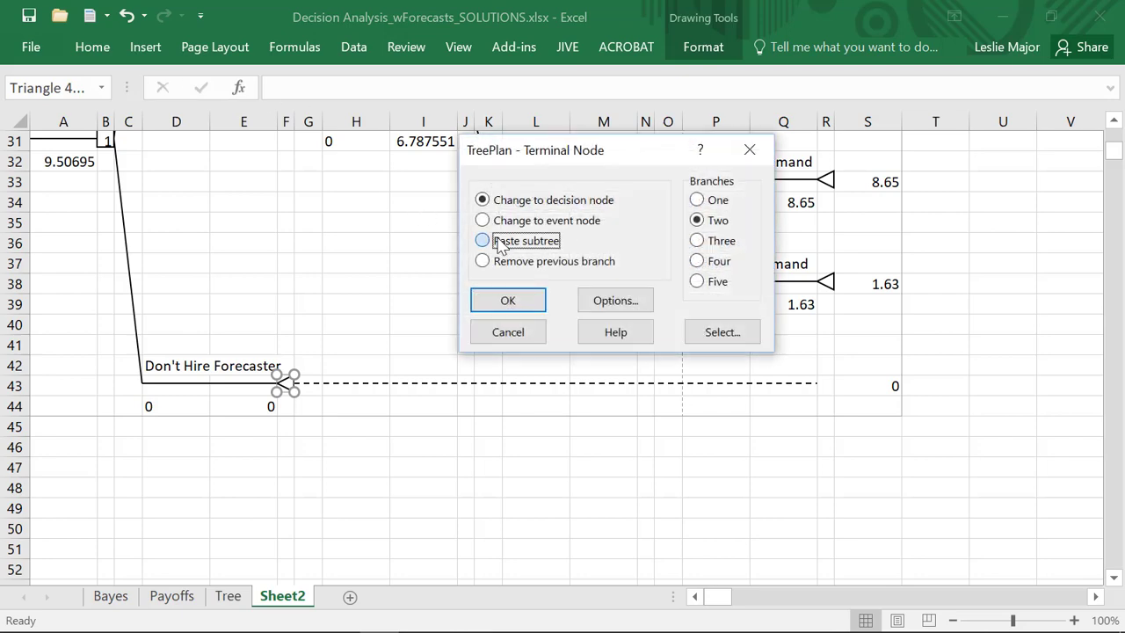
pyautogui.click(486, 299)
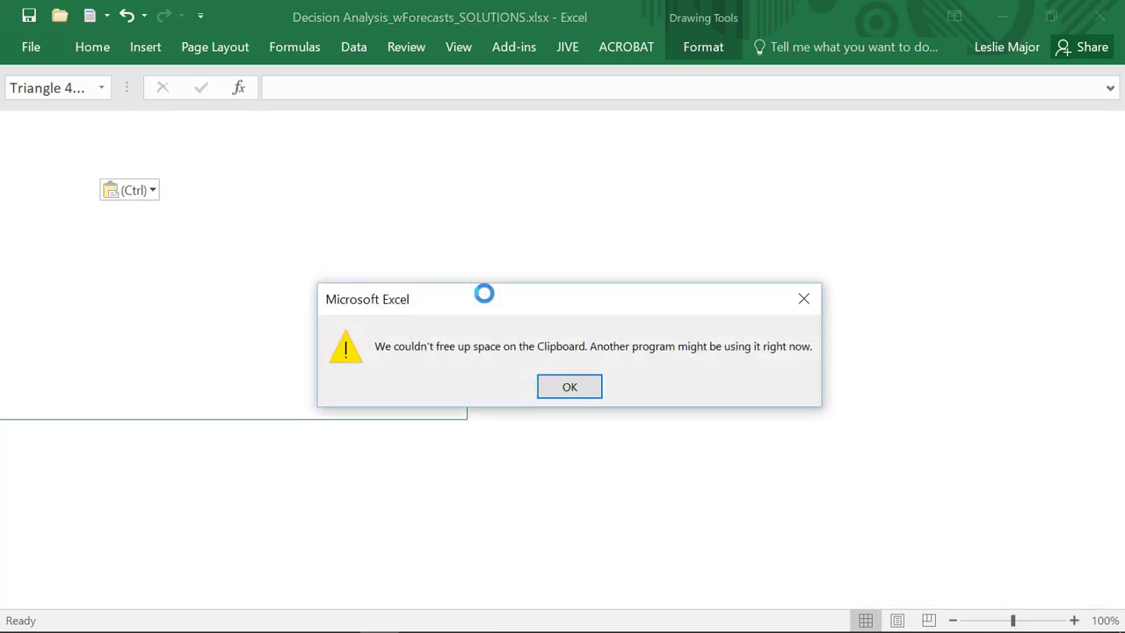
pyautogui.press('Return')
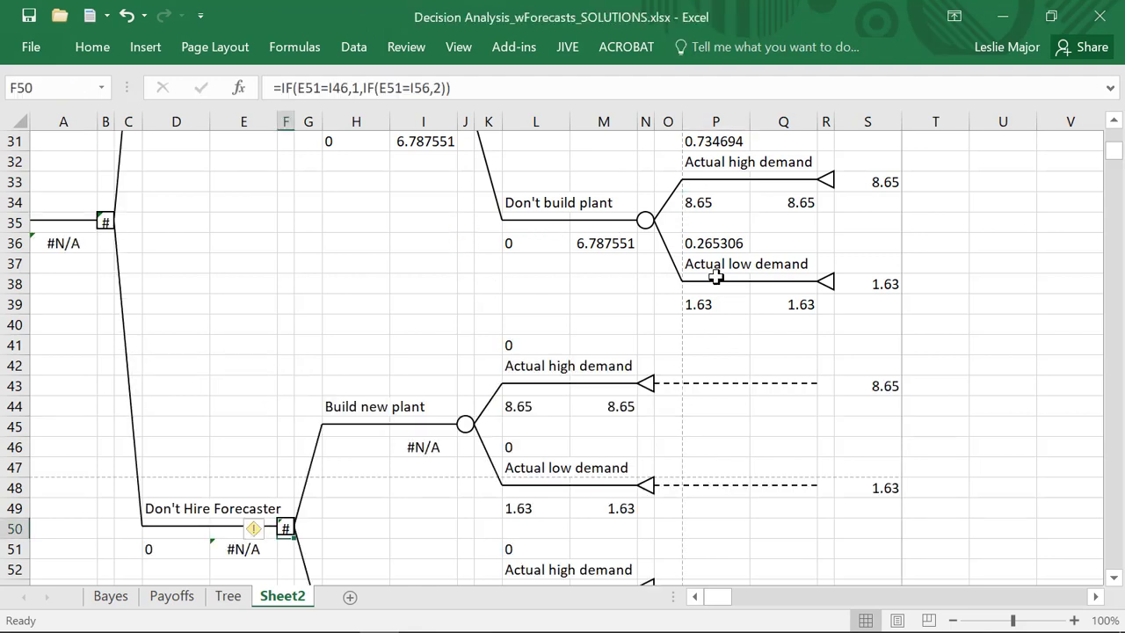
# - Link the Actual high demand probability in L41, under Don't Hire Forecaster's Build new plant branch, to cell B5 on the Bayes sheet
pyautogui.scroll(-2, 733, 290)
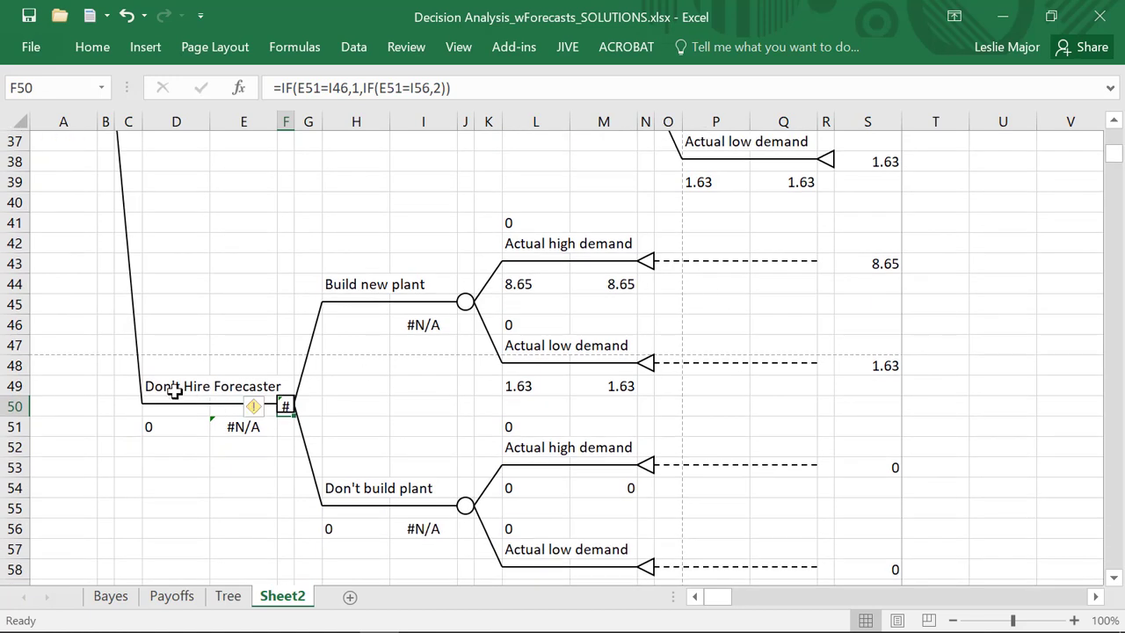
pyautogui.click(552, 224)
pyautogui.write('=')
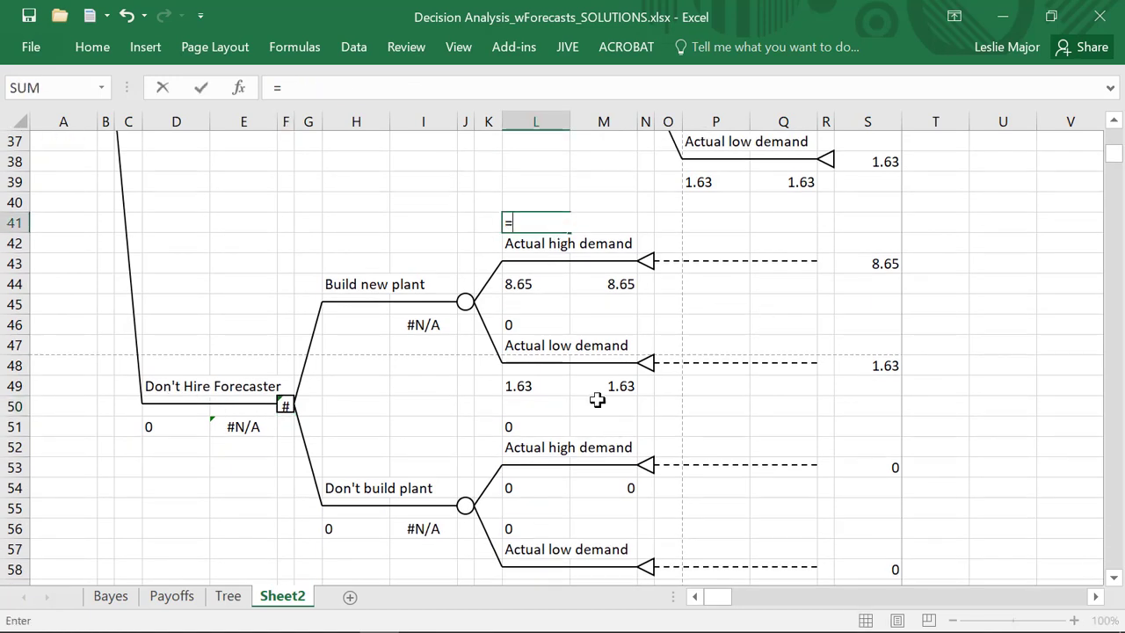
pyautogui.click(170, 598)
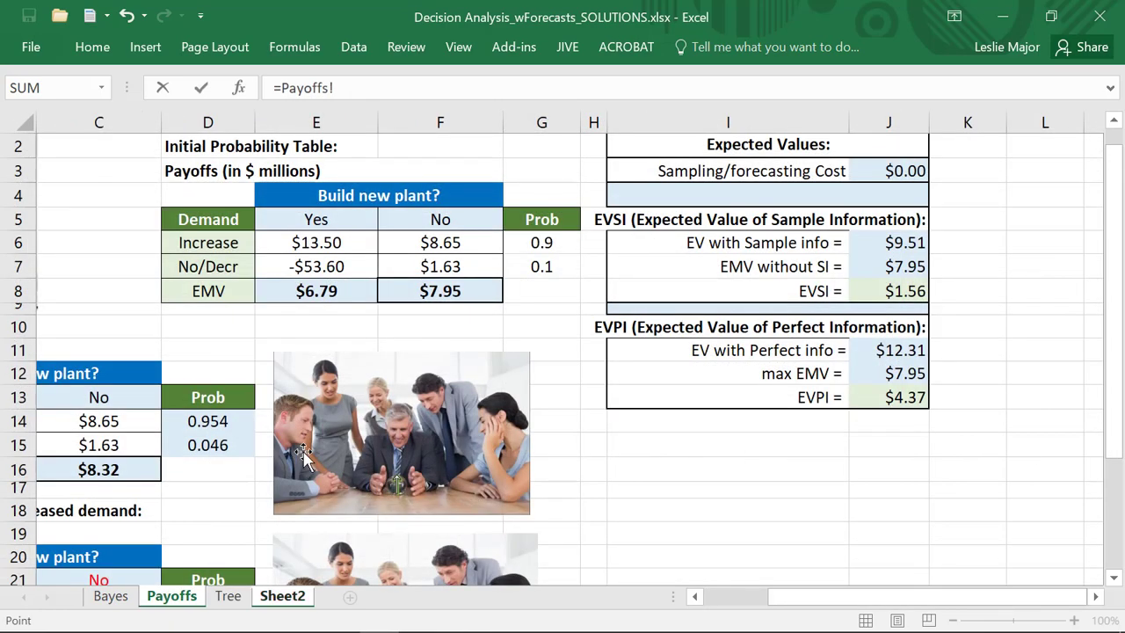
pyautogui.click(120, 603)
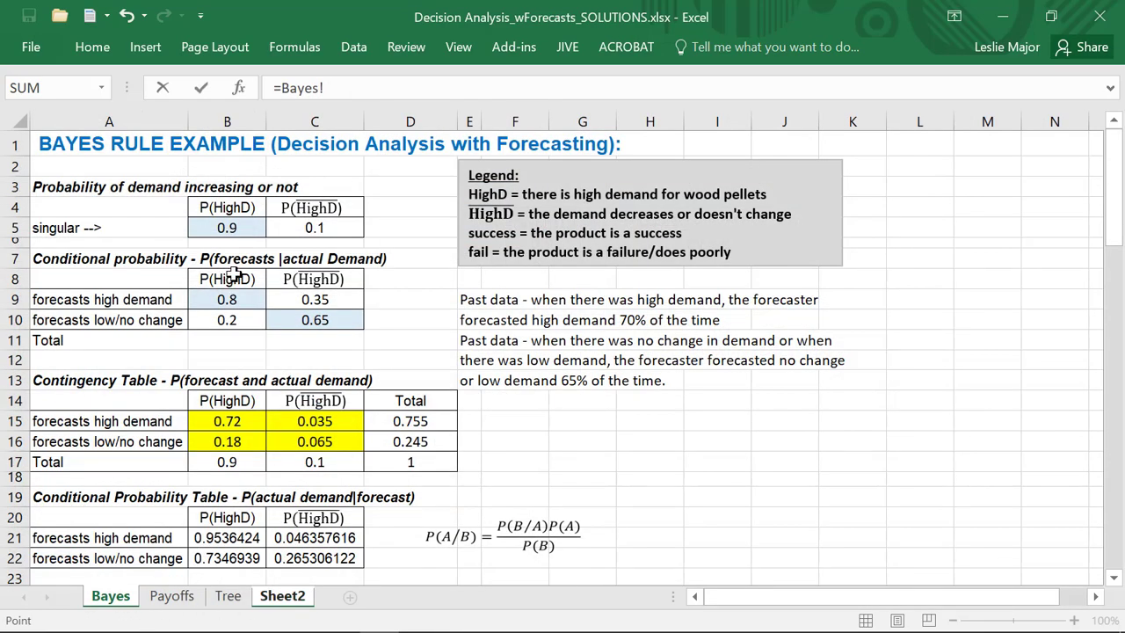
pyautogui.click(229, 227)
pyautogui.press('Return')
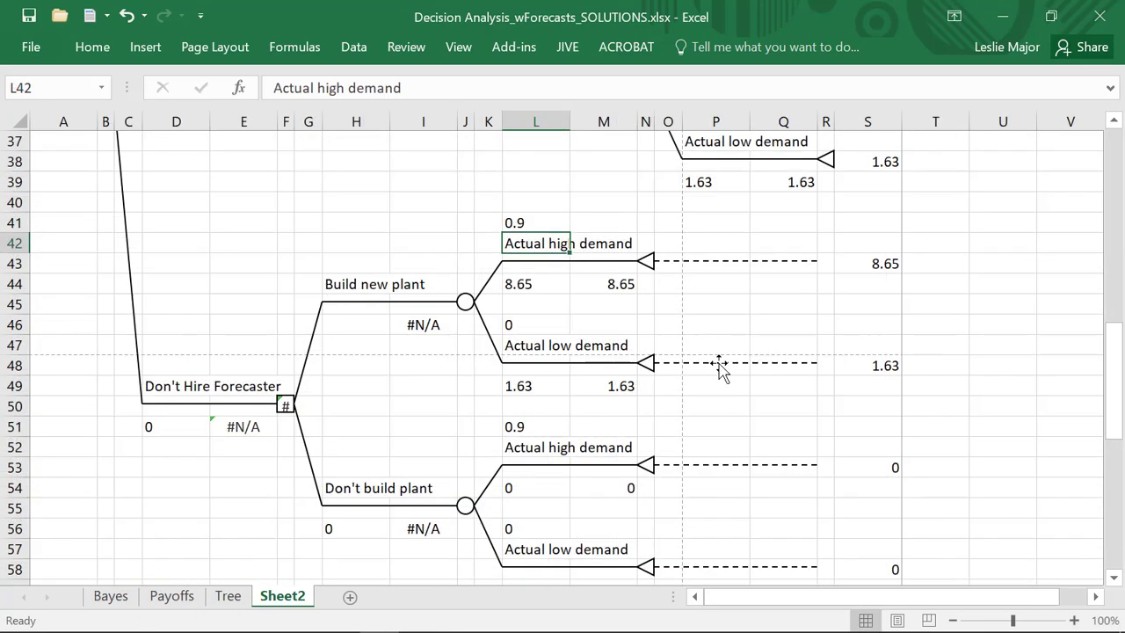
# - Link the Actual low demand probability in L46 to cell C5 on the Bayes sheet
pyautogui.click(522, 327)
pyautogui.write('=')
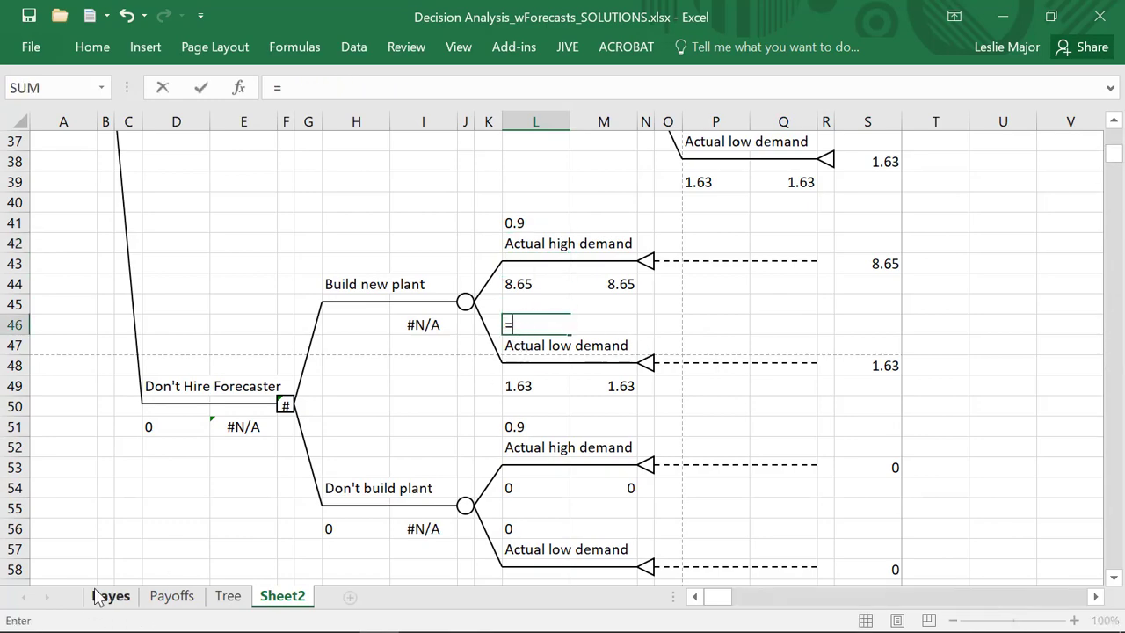
pyautogui.click(100, 596)
pyautogui.click(299, 226)
pyautogui.press('Return')
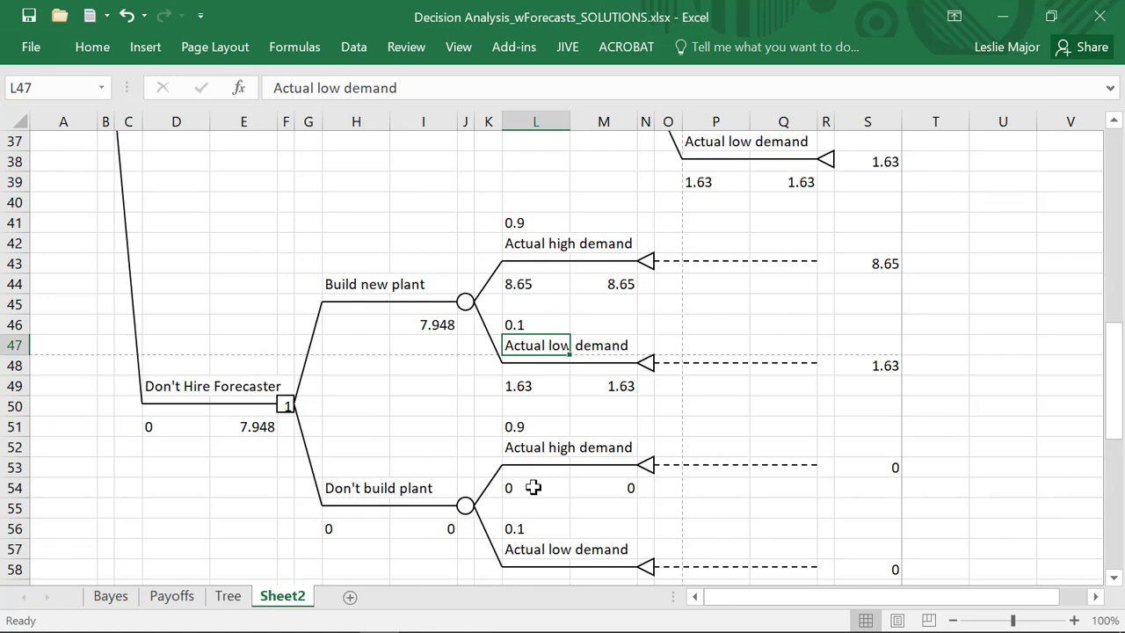
# - Set the Actual high demand payoff in L44, under Don't Hire Forecaster's Build new plant branch, to =P24
pyautogui.click(531, 286)
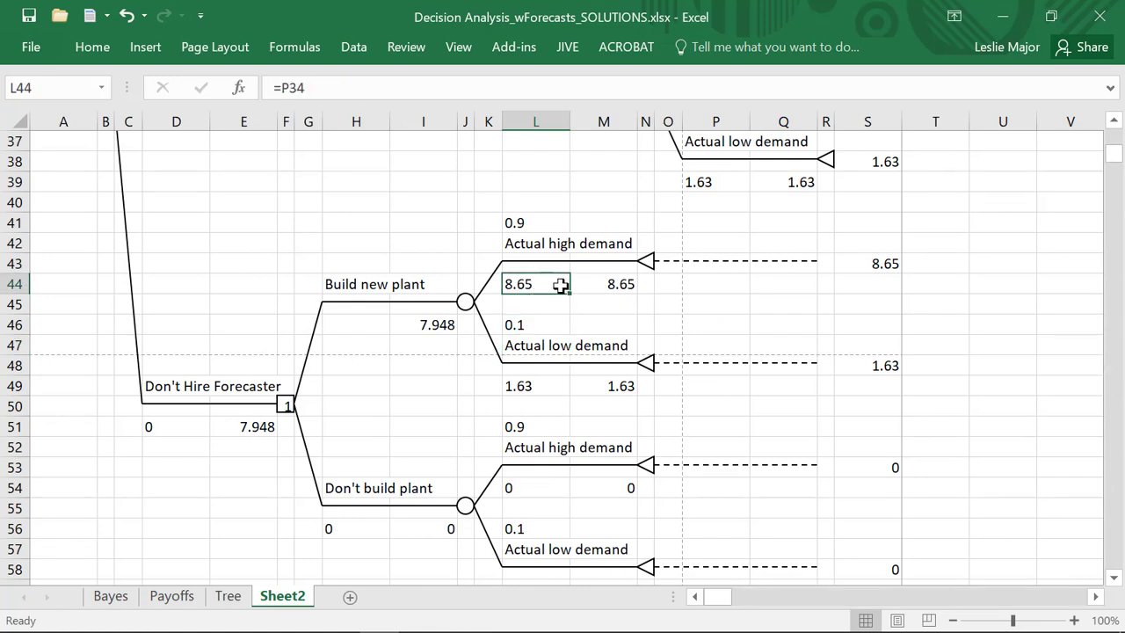
pyautogui.write('=')
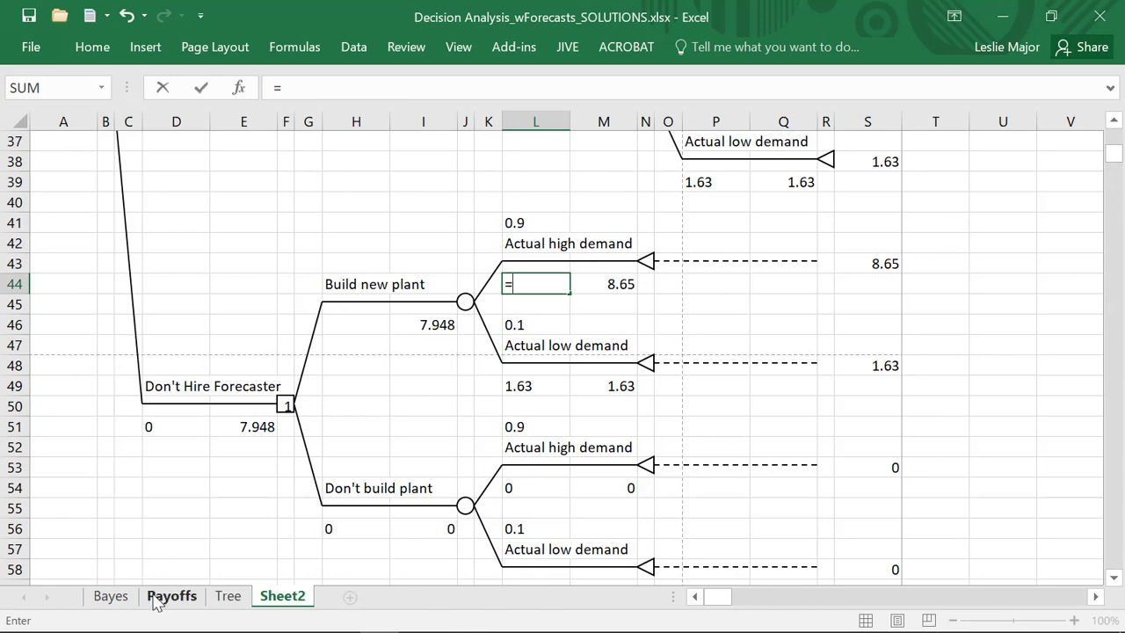
pyautogui.scroll(6, 479, 514)
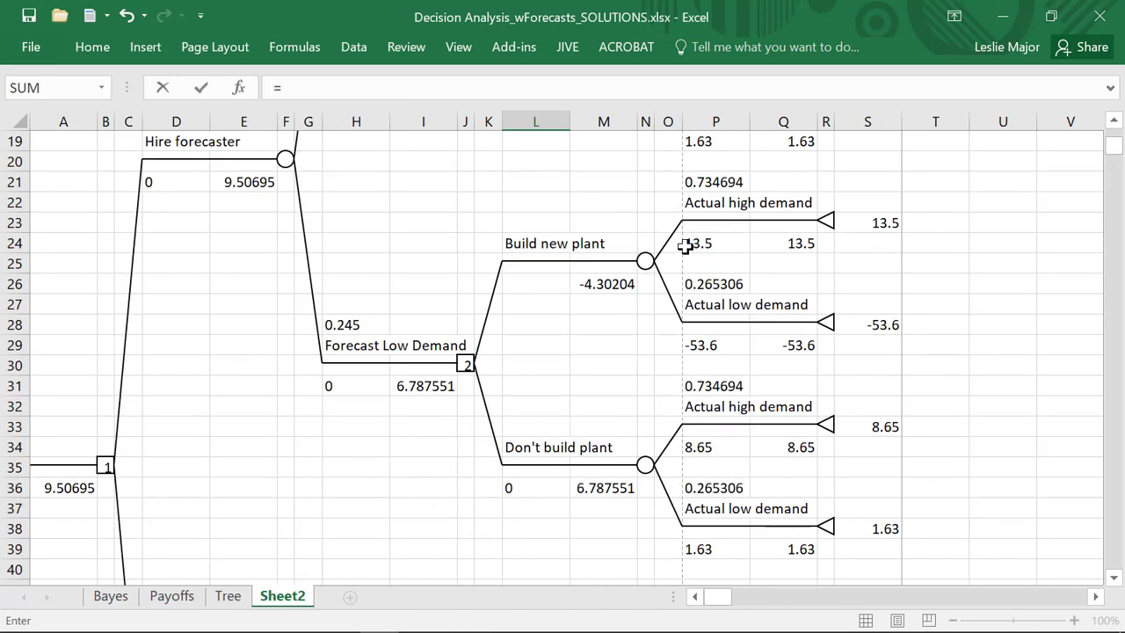
pyautogui.click(686, 245)
pyautogui.press('Return')
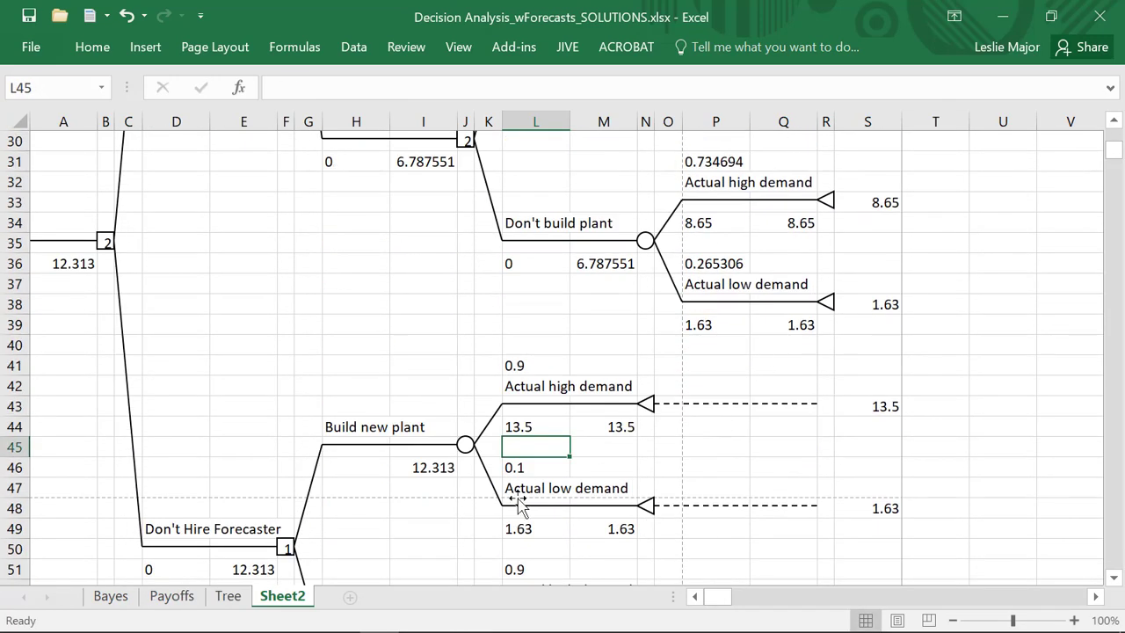
# - Set the Actual low demand payoff in L49, under Don't Hire Forecaster's Build new plant branch, to =P29
pyautogui.click(521, 530)
pyautogui.write('=')
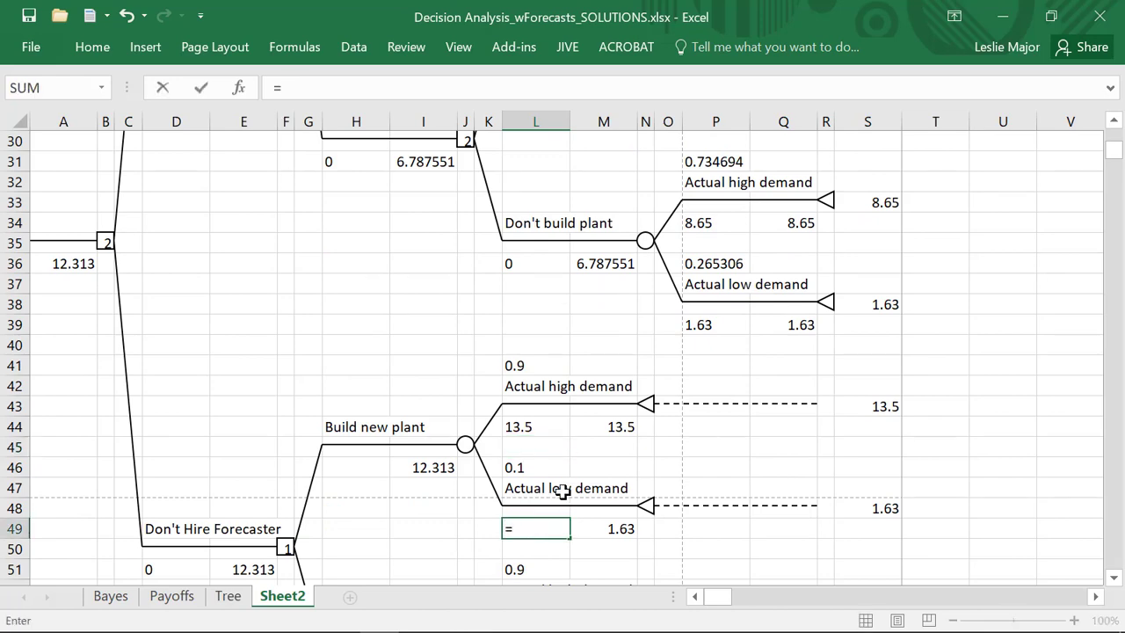
pyautogui.scroll(2, 562, 492)
pyautogui.click(715, 241)
pyautogui.press('Return')
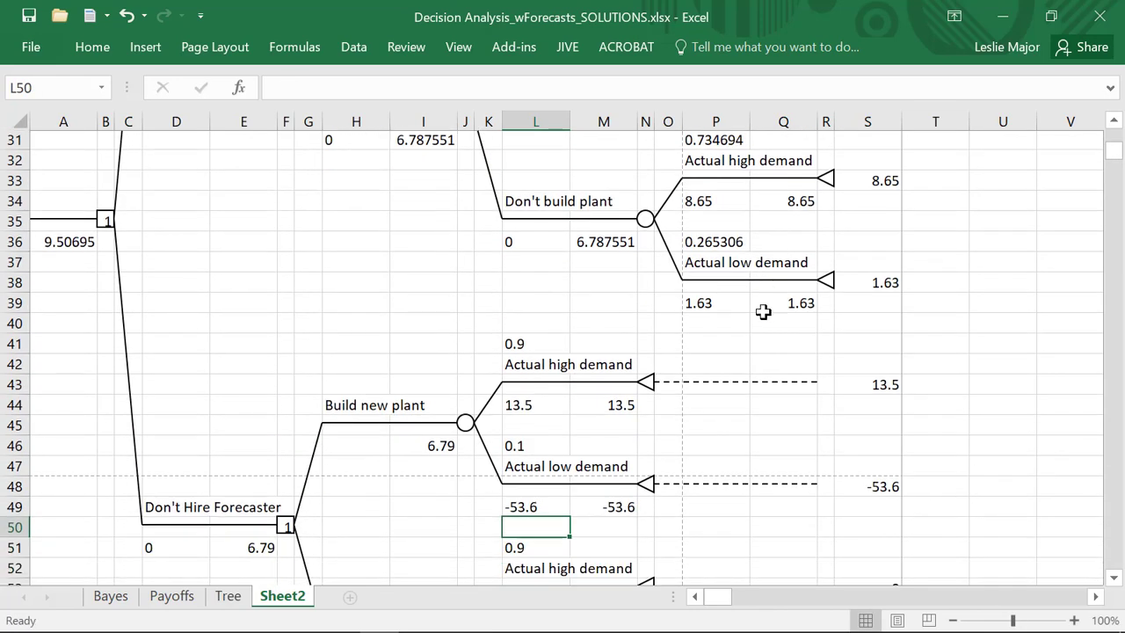
# - Set the Actual high demand payoff in L54, under Don't Hire Forecaster's Don't build plant branch, to =P34
pyautogui.scroll(-1, 529, 422)
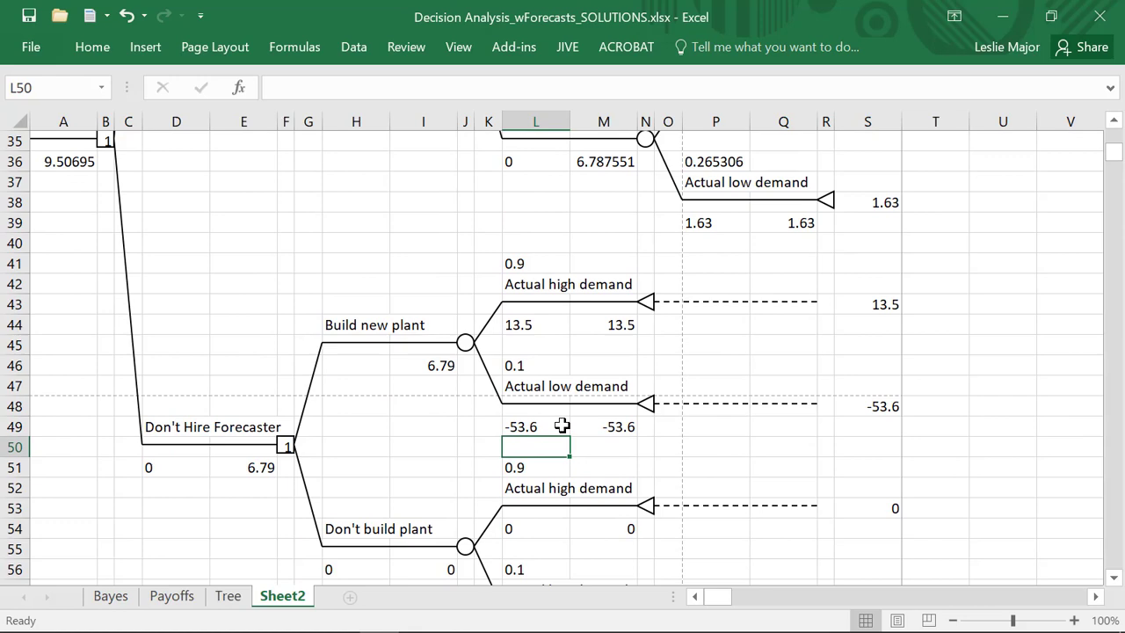
pyautogui.scroll(-1, 561, 425)
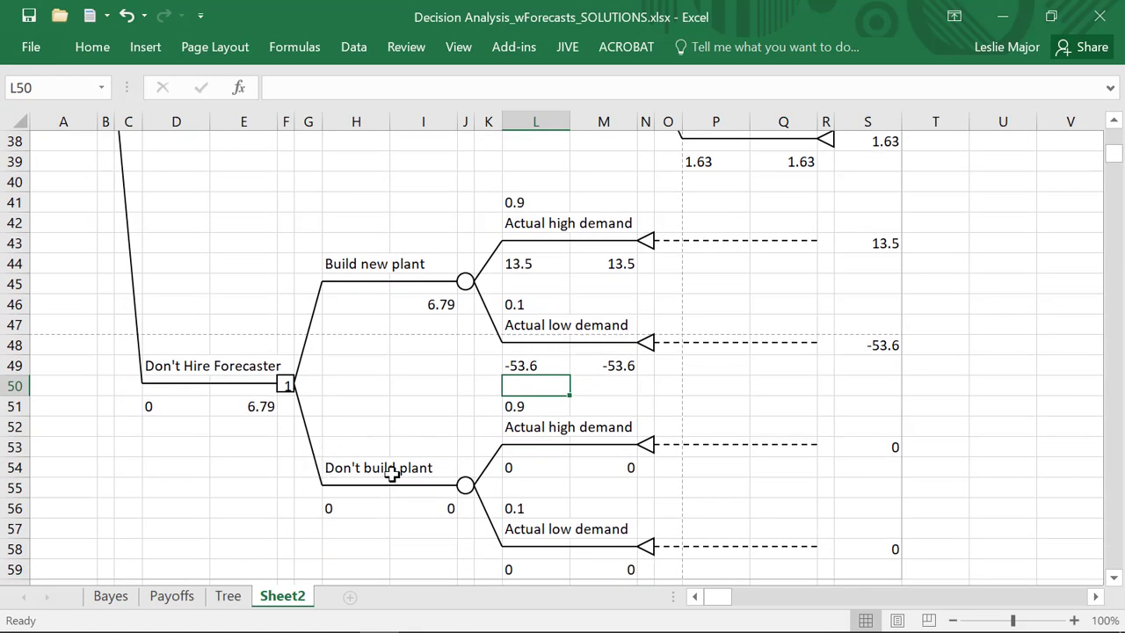
pyautogui.click(522, 464)
pyautogui.write('=')
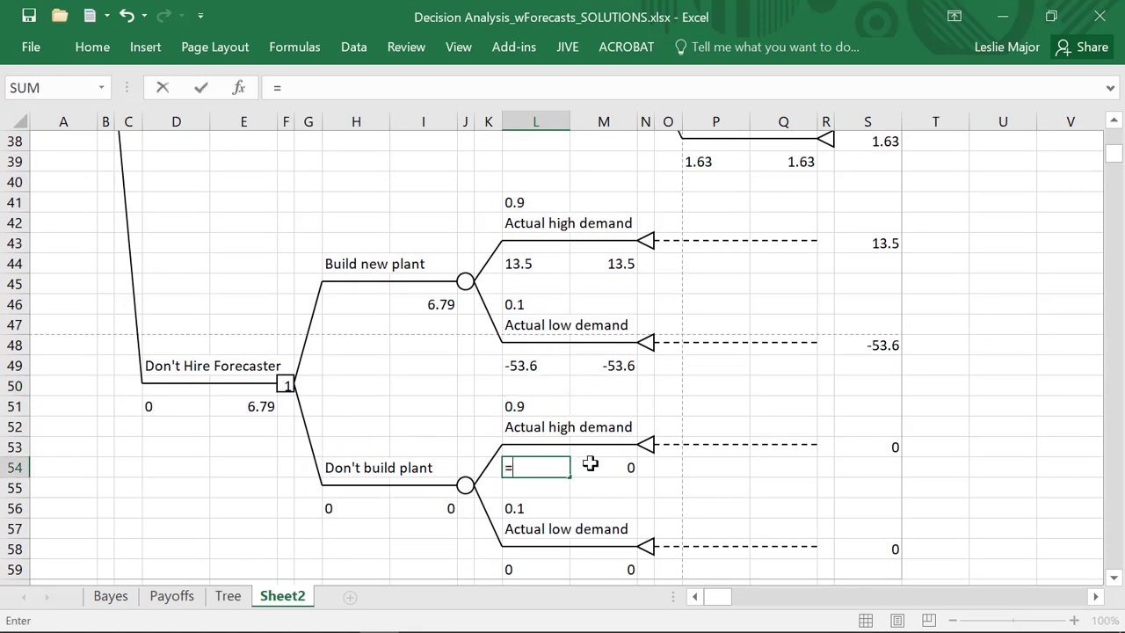
pyautogui.scroll(3, 590, 463)
pyautogui.click(734, 243)
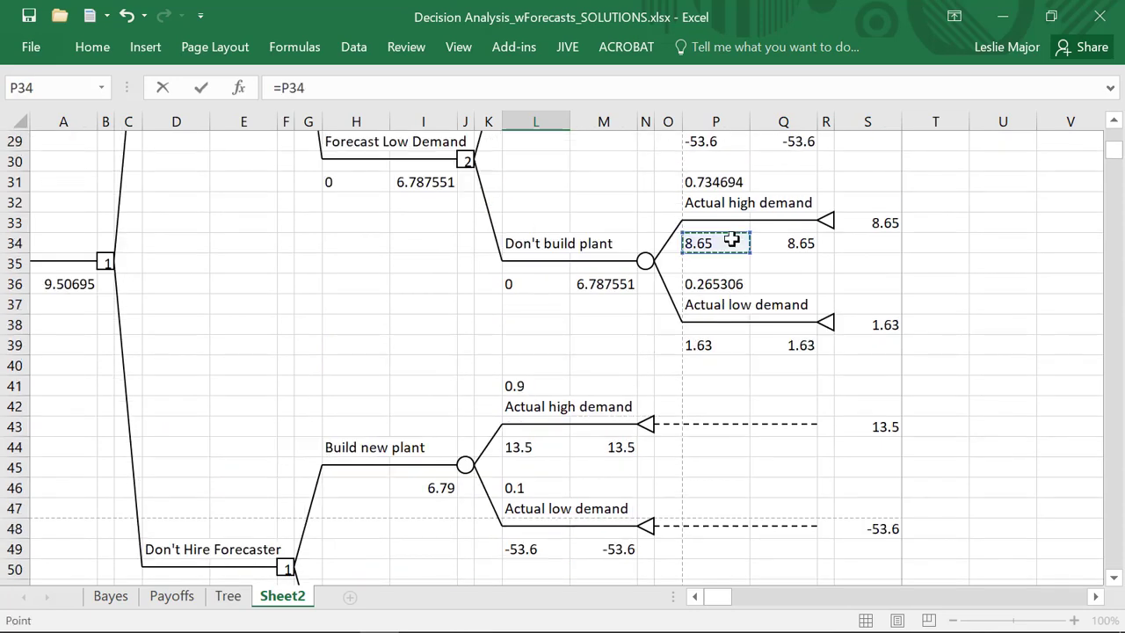
pyautogui.press('Return')
# - Set the Actual low demand payoff in L59, under Don't Hire Forecaster's Don't build plant branch, to =P39
pyautogui.scroll(-2, 808, 340)
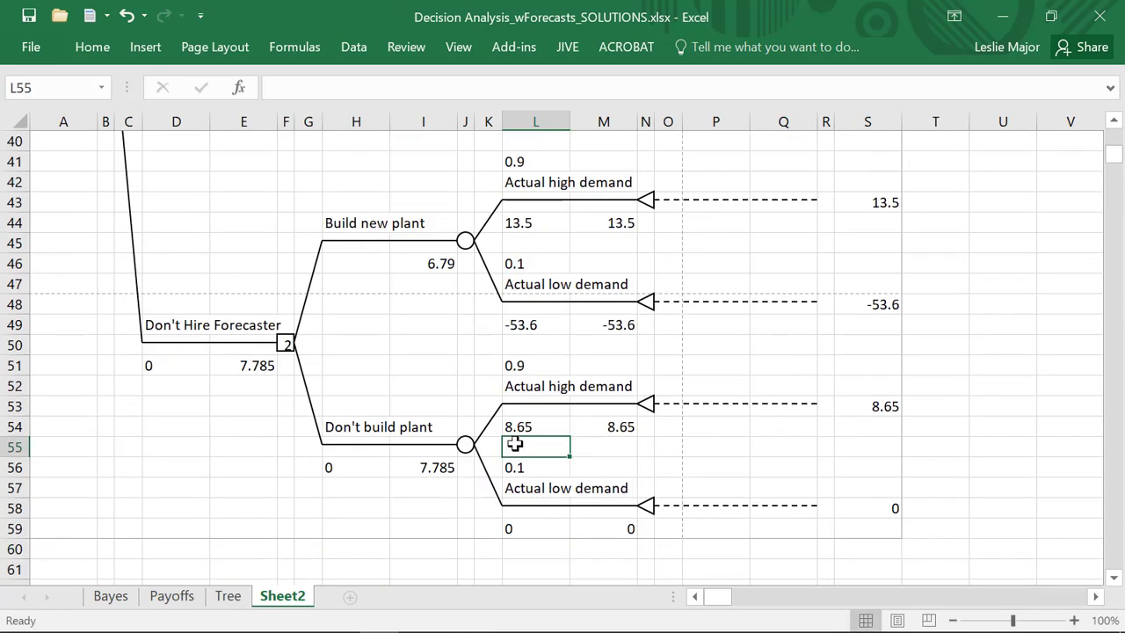
pyautogui.click(521, 526)
pyautogui.write('=')
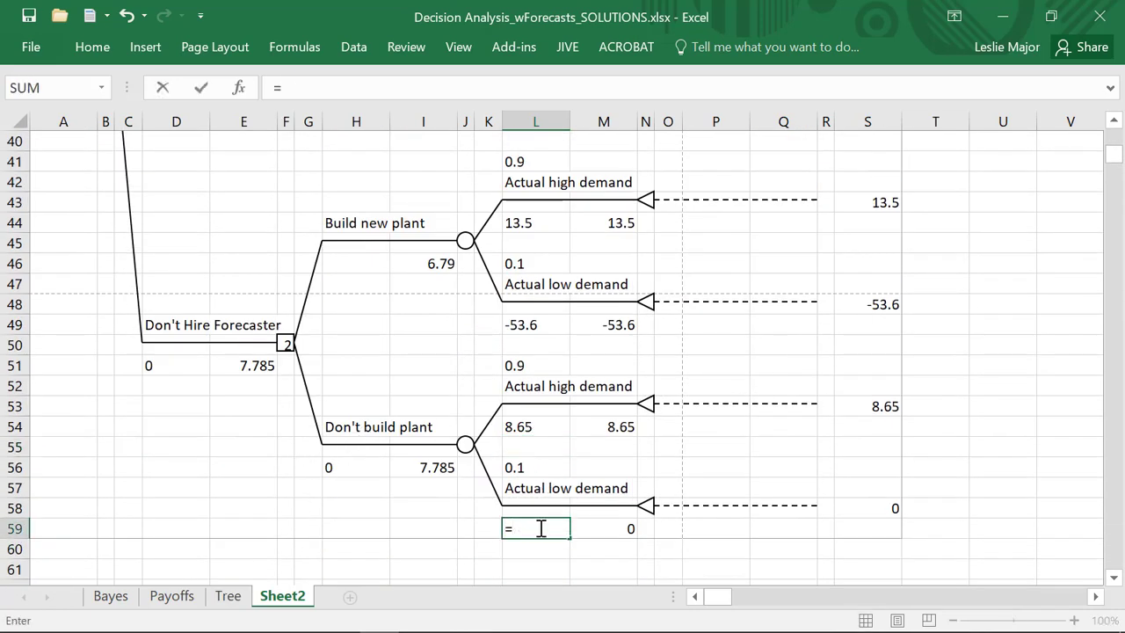
pyautogui.scroll(3, 541, 527)
pyautogui.click(706, 312)
pyautogui.press('Return')
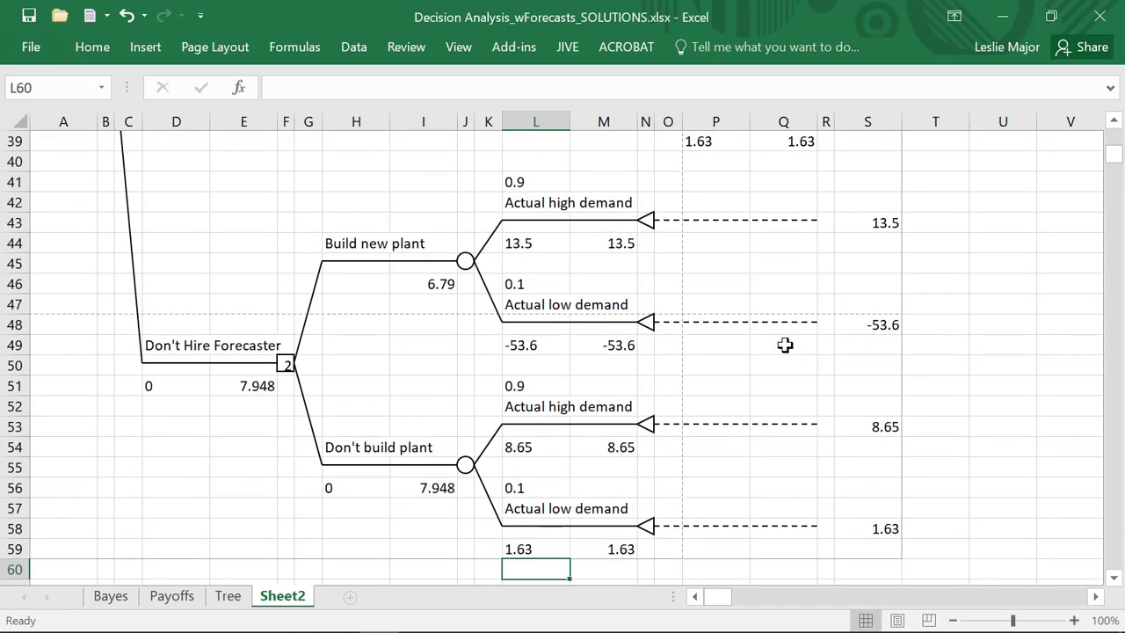
# - Check the payoff formulas in L59 and L49 and compare the expected values of the Hire forecaster and Don't Hire Forecaster branches
pyautogui.scroll(-1, 785, 344)
pyautogui.scroll(1, 783, 347)
pyautogui.click(540, 549)
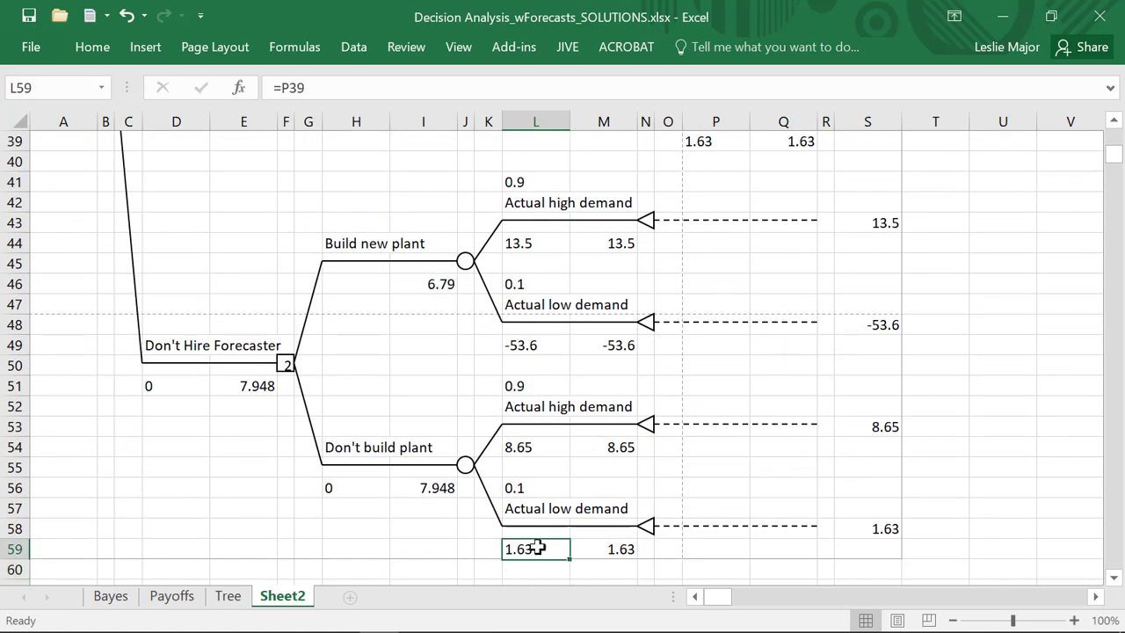
pyautogui.click(546, 343)
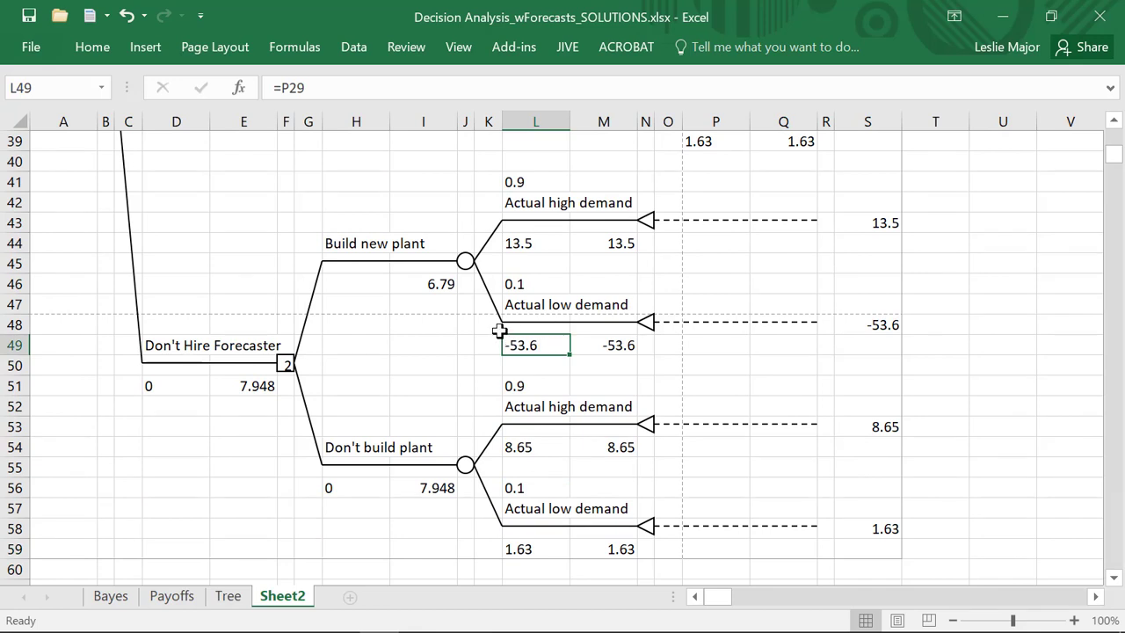
pyautogui.scroll(1, 497, 333)
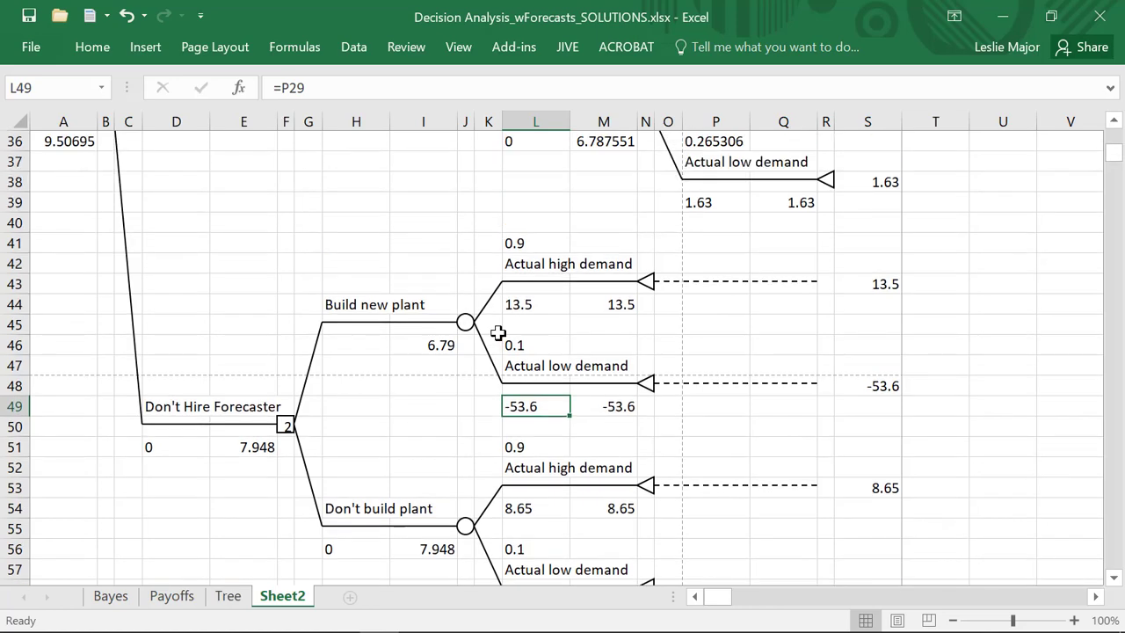
pyautogui.scroll(-1, 498, 333)
pyautogui.scroll(2, 495, 333)
pyautogui.scroll(4, 496, 333)
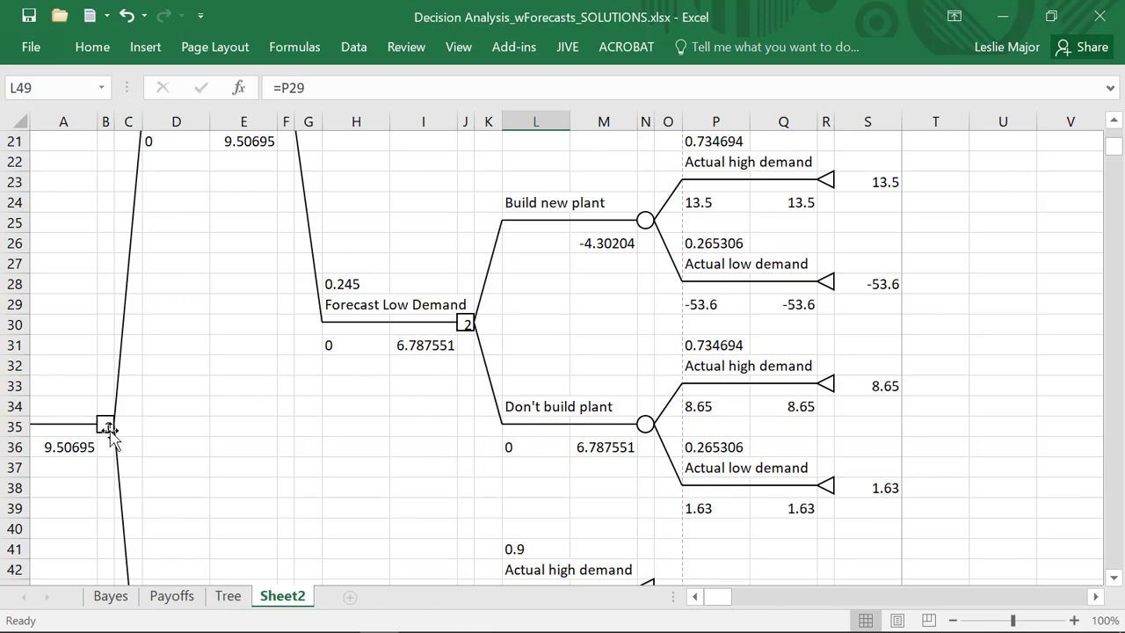
pyautogui.scroll(2, 151, 448)
pyautogui.scroll(-1, 151, 448)
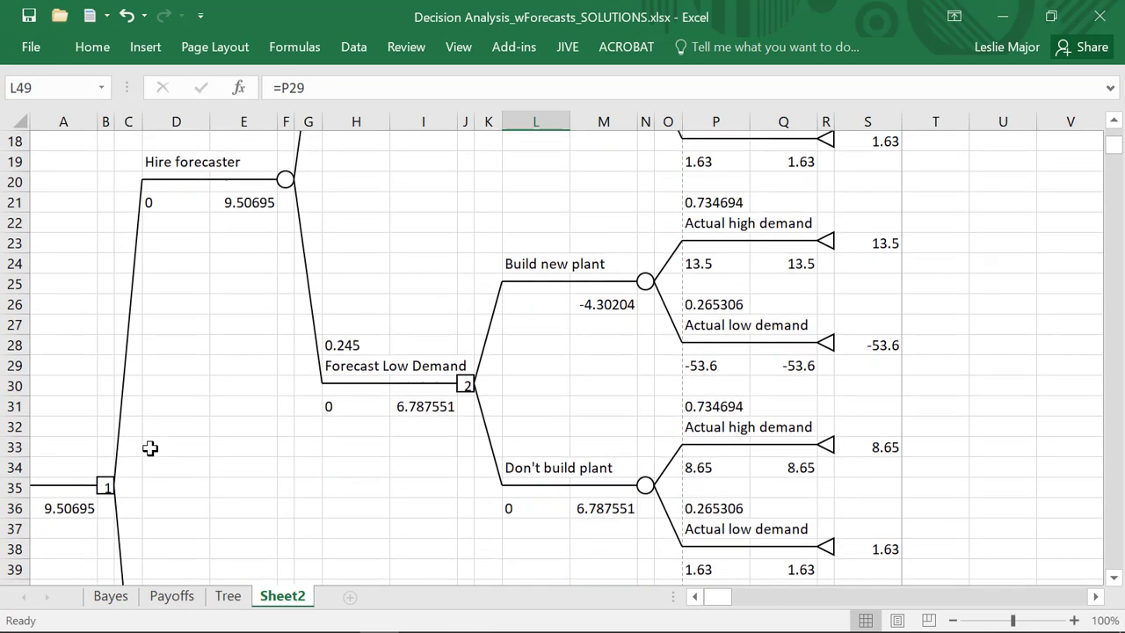
pyautogui.scroll(-3, 255, 326)
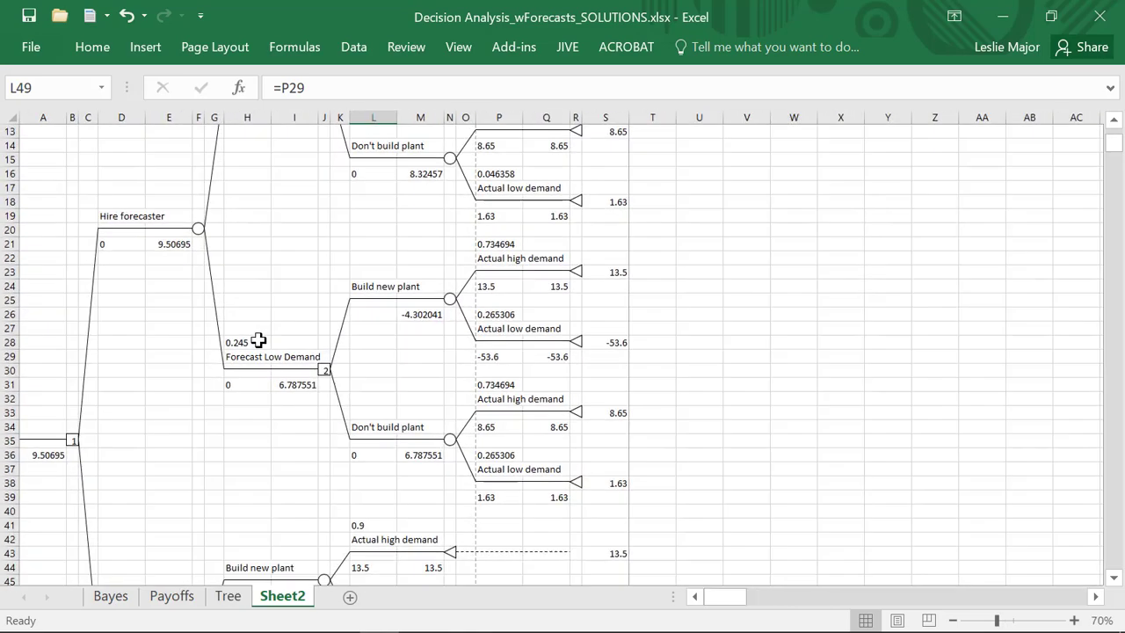
pyautogui.click(216, 437)
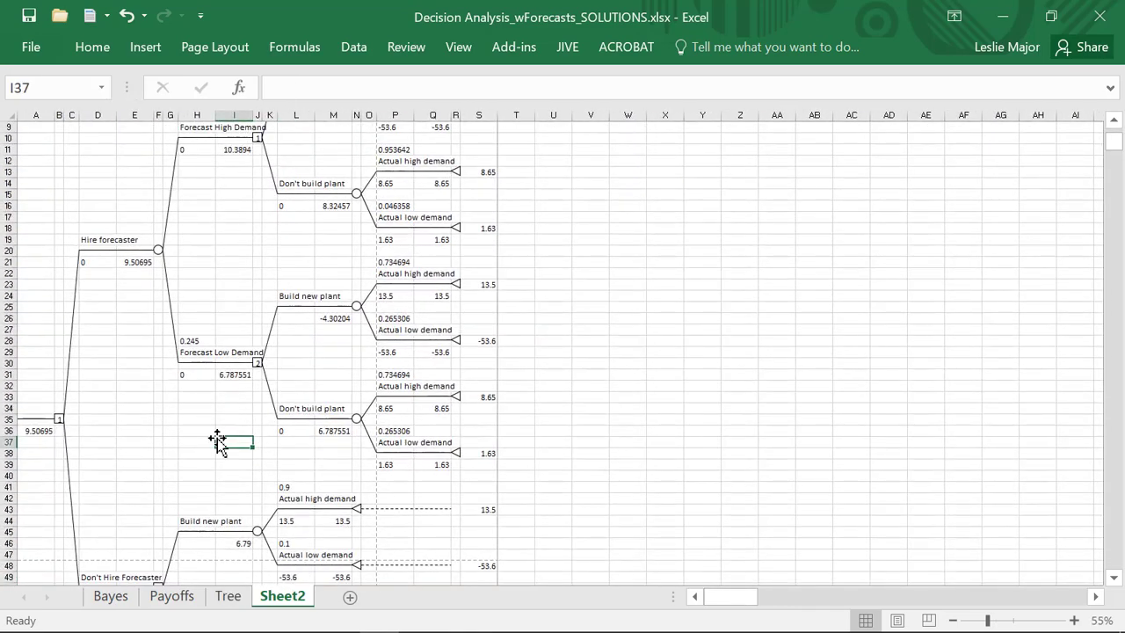
pyautogui.scroll(-1, 217, 438)
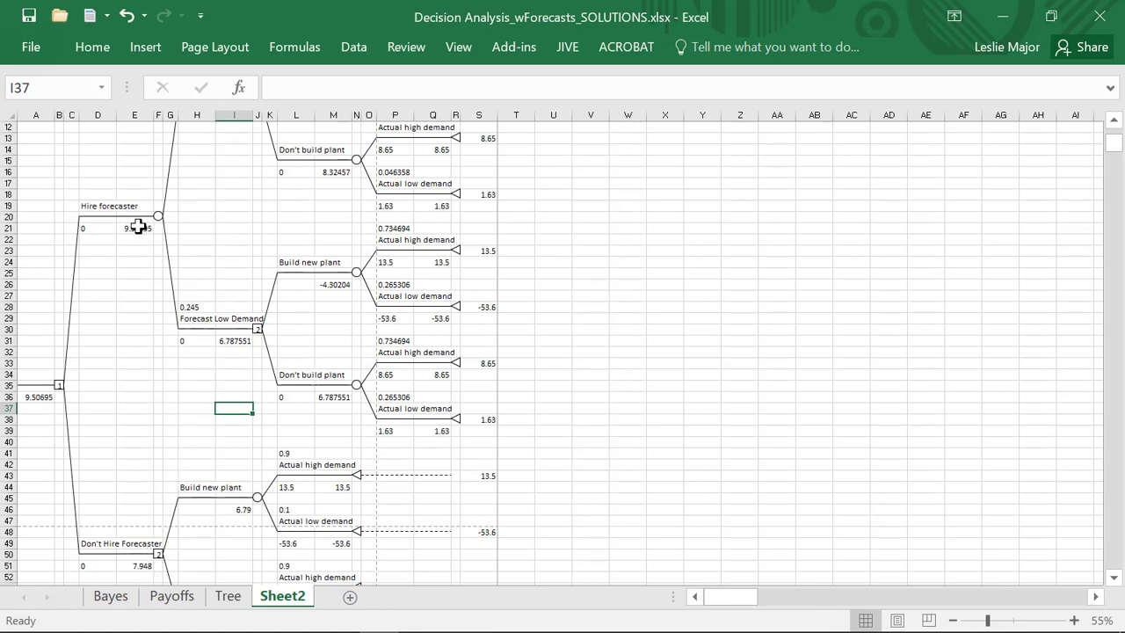
# - Test a forecaster cost of -1 in D21 under Hire forecaster and check the formulas in A36 and E21
pyautogui.click(88, 227)
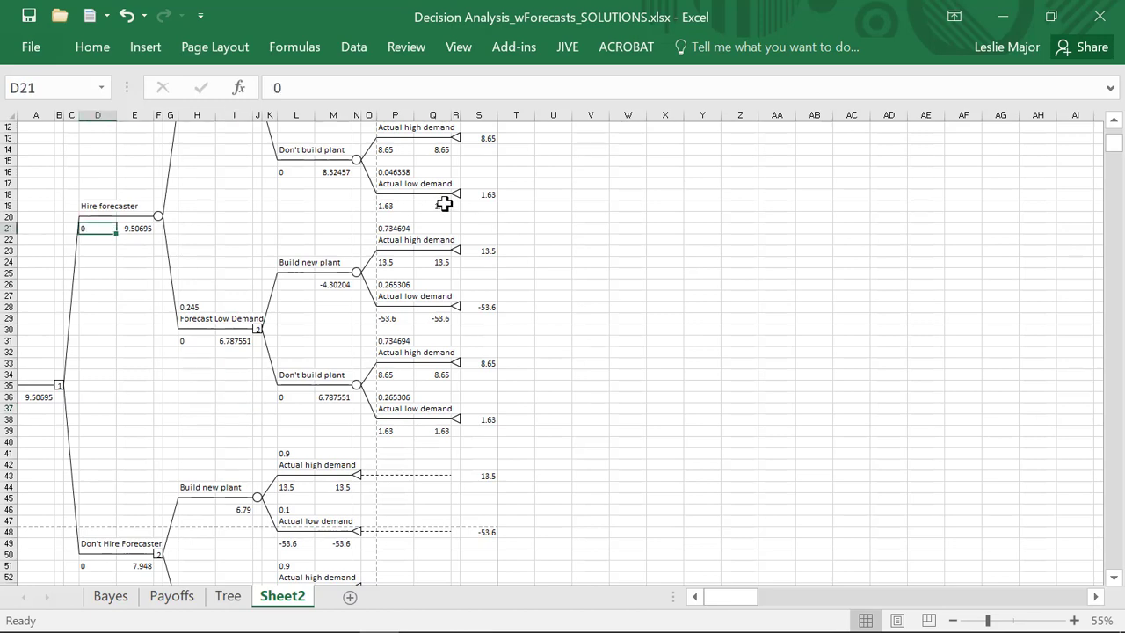
pyautogui.write('1')
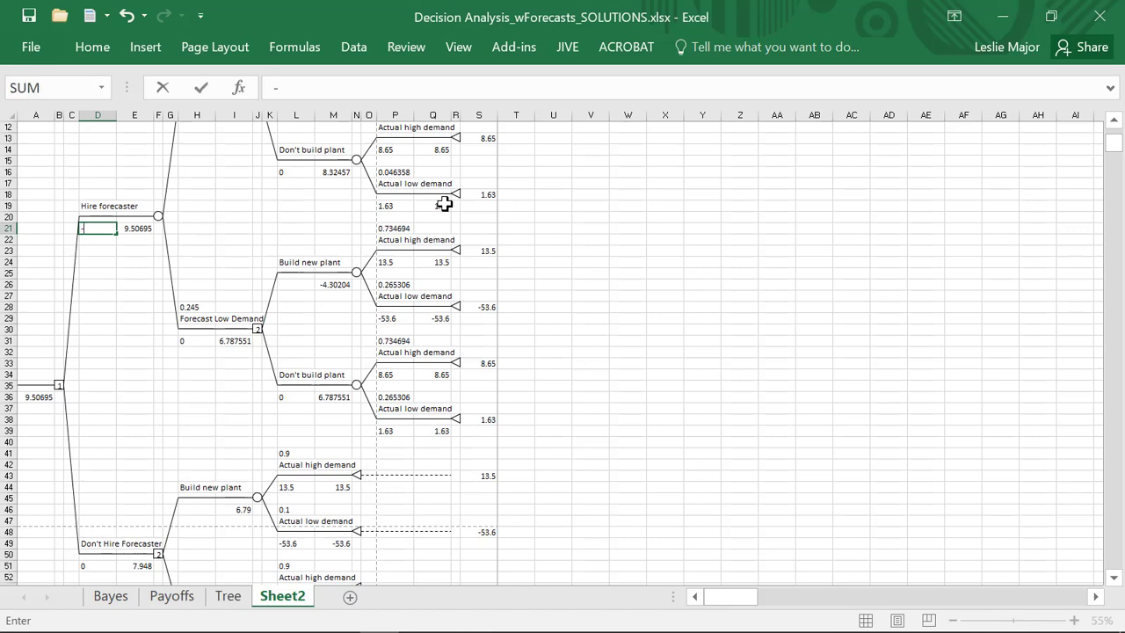
pyautogui.press('Return')
pyautogui.press('Up')
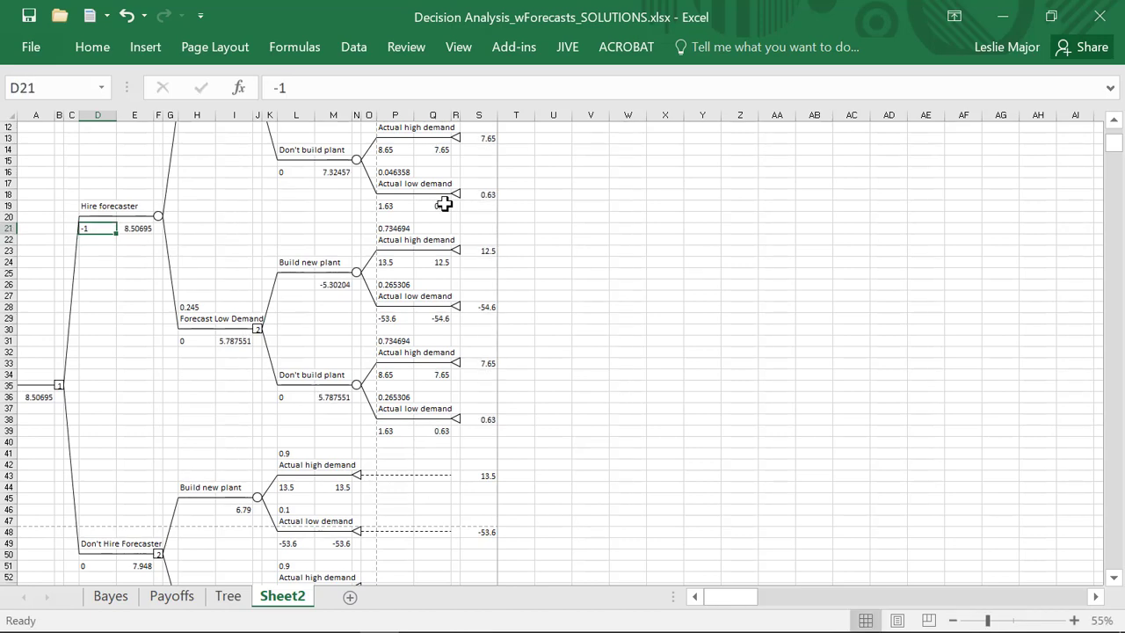
pyautogui.press('Down')
pyautogui.press('Down')
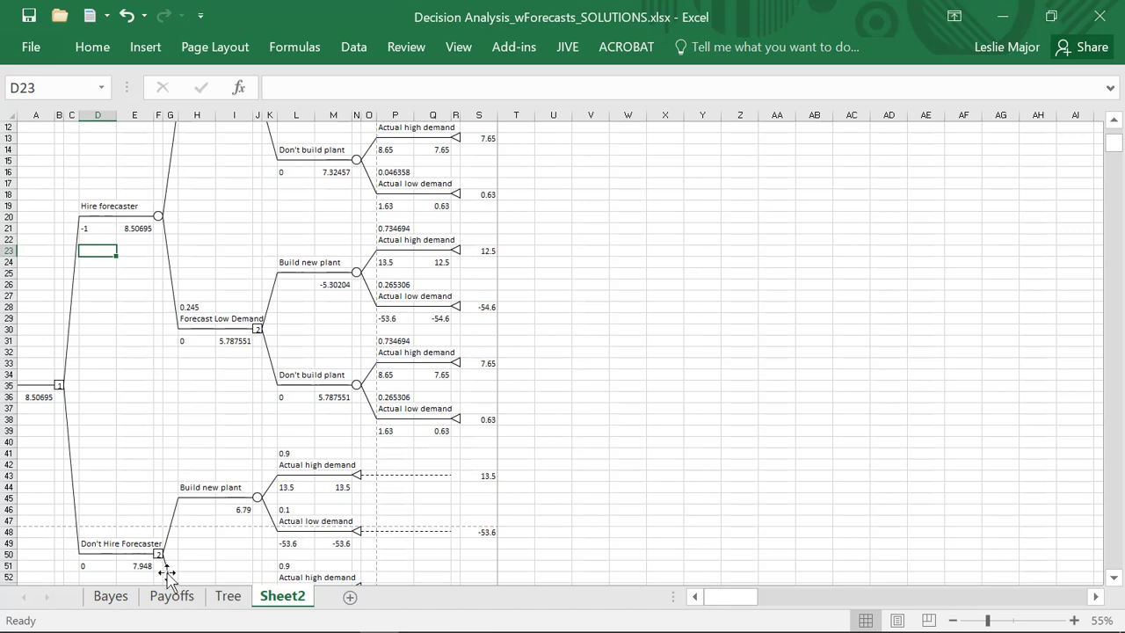
pyautogui.click(34, 398)
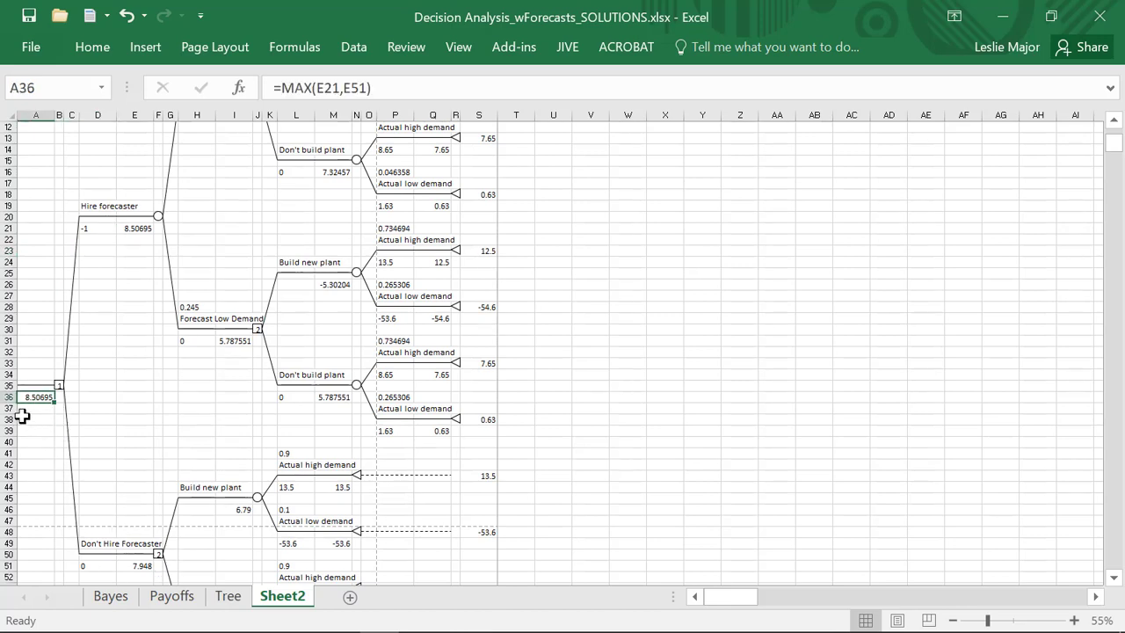
pyautogui.click(141, 227)
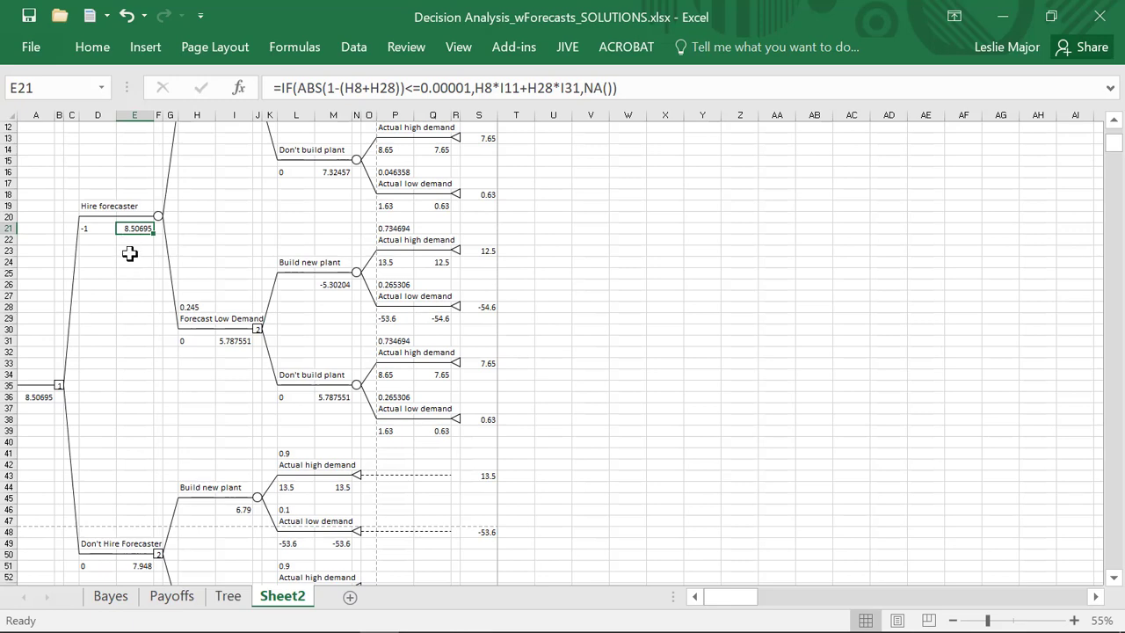
# - Test a forecaster cost of -2 in D21 under Hire forecaster and compare both branches' expected values
pyautogui.click(91, 226)
pyautogui.write('-')
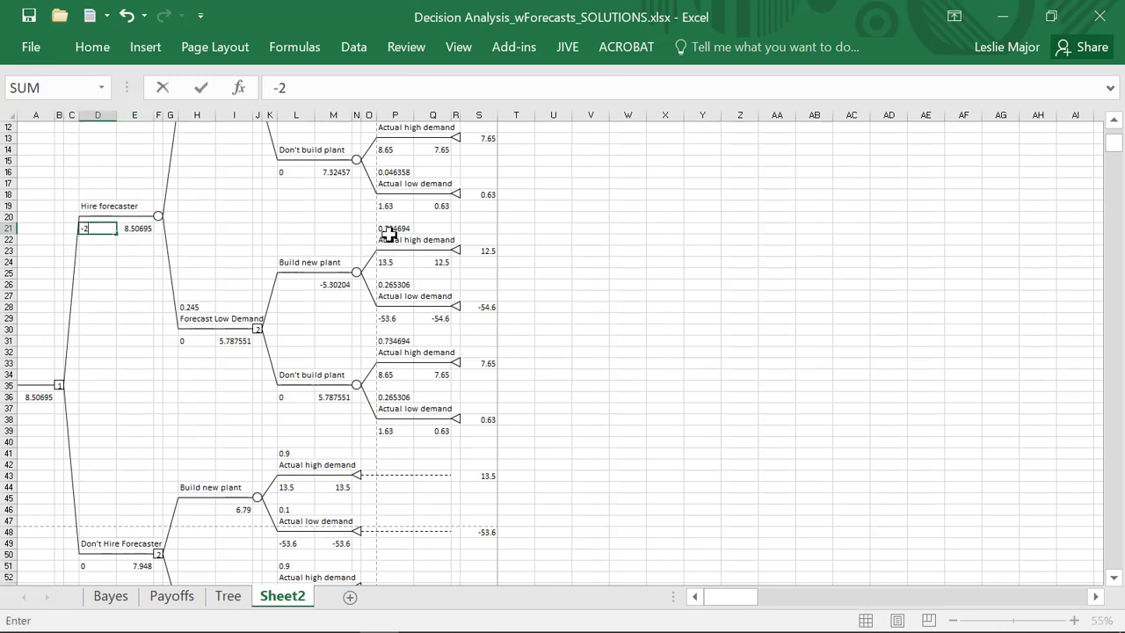
pyautogui.press('Return')
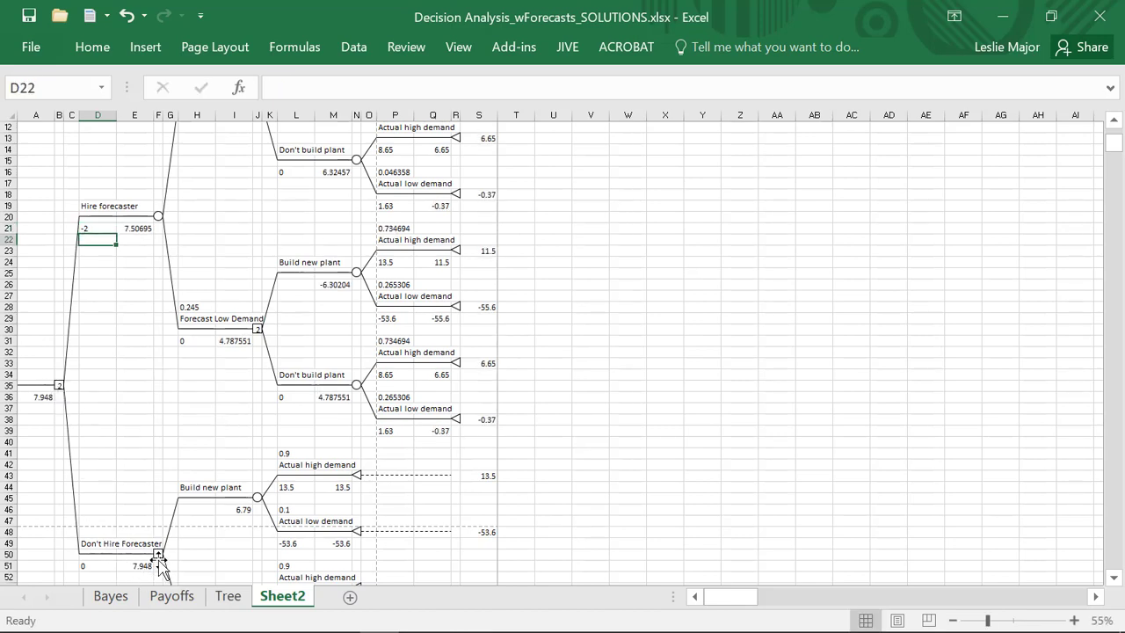
# - Reset the Hire forecaster cost in D21 to 0
pyautogui.click(95, 227)
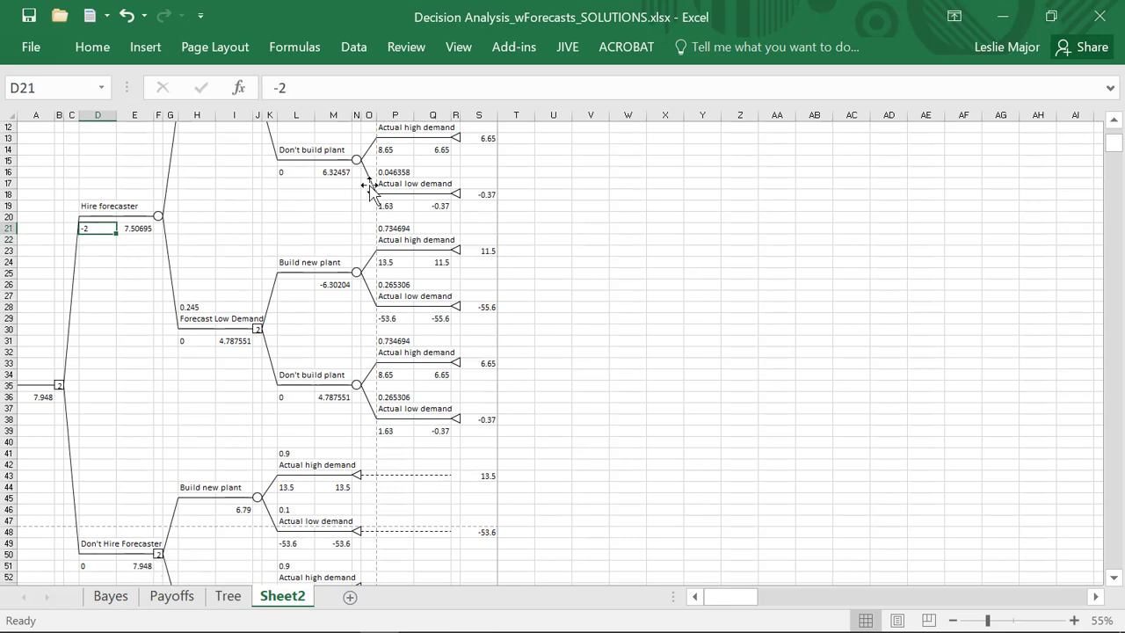
pyautogui.write('0')
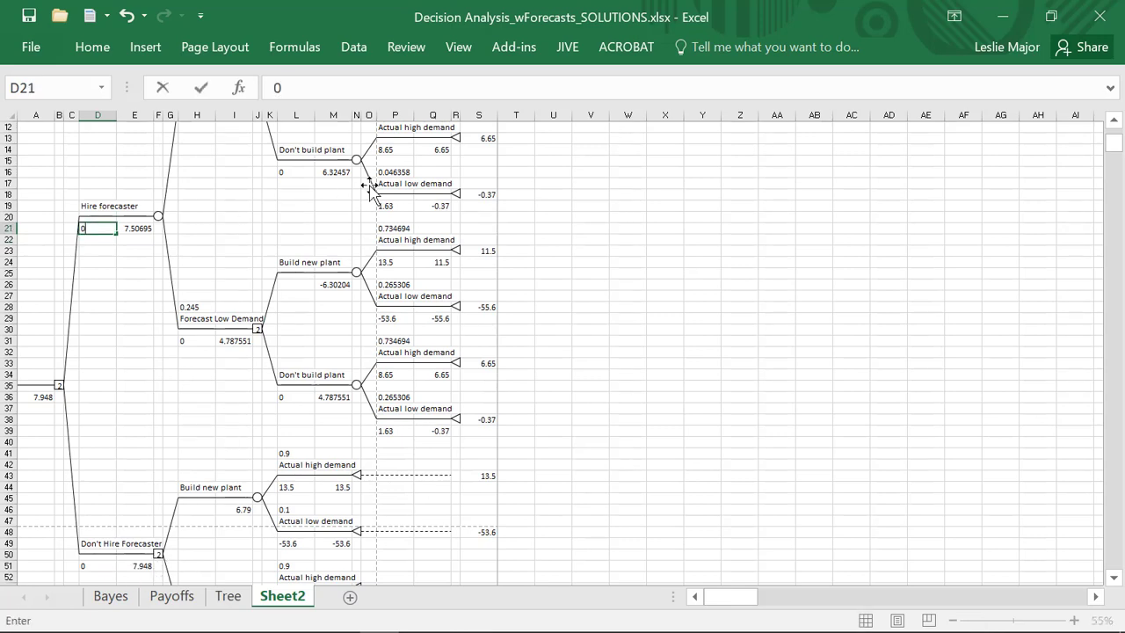
pyautogui.hotkey('ctrl', 'Return')
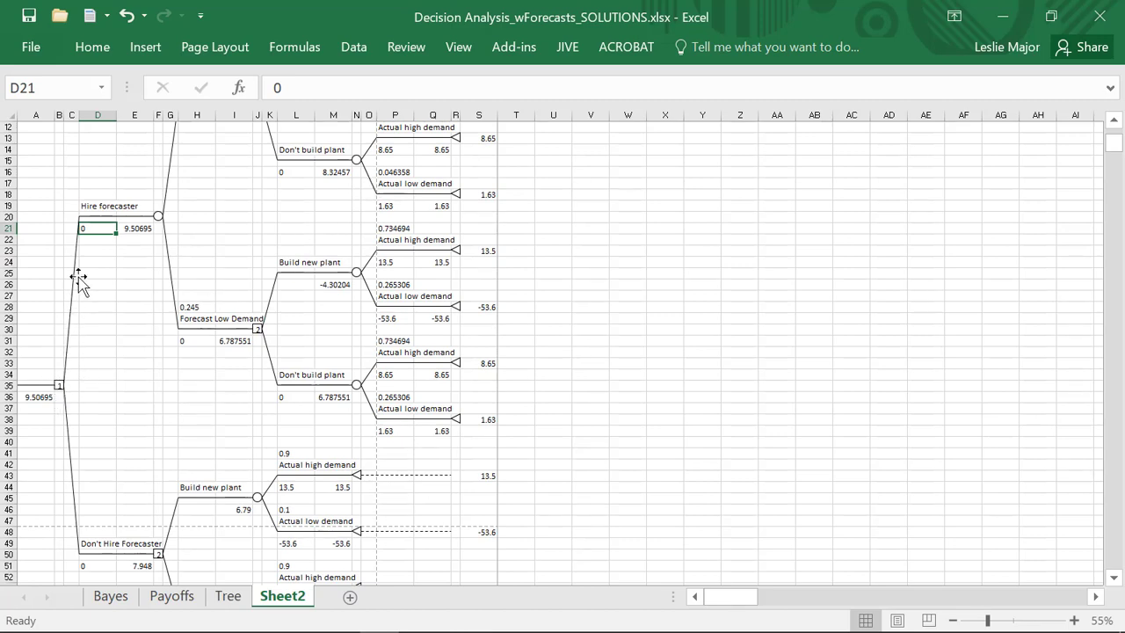
# - Examine the Hire forecaster formula in E21 and the build decisions under Forecast High Demand and Forecast Low Demand
pyautogui.scroll(2, 146, 260)
pyautogui.scroll(2, 146, 260)
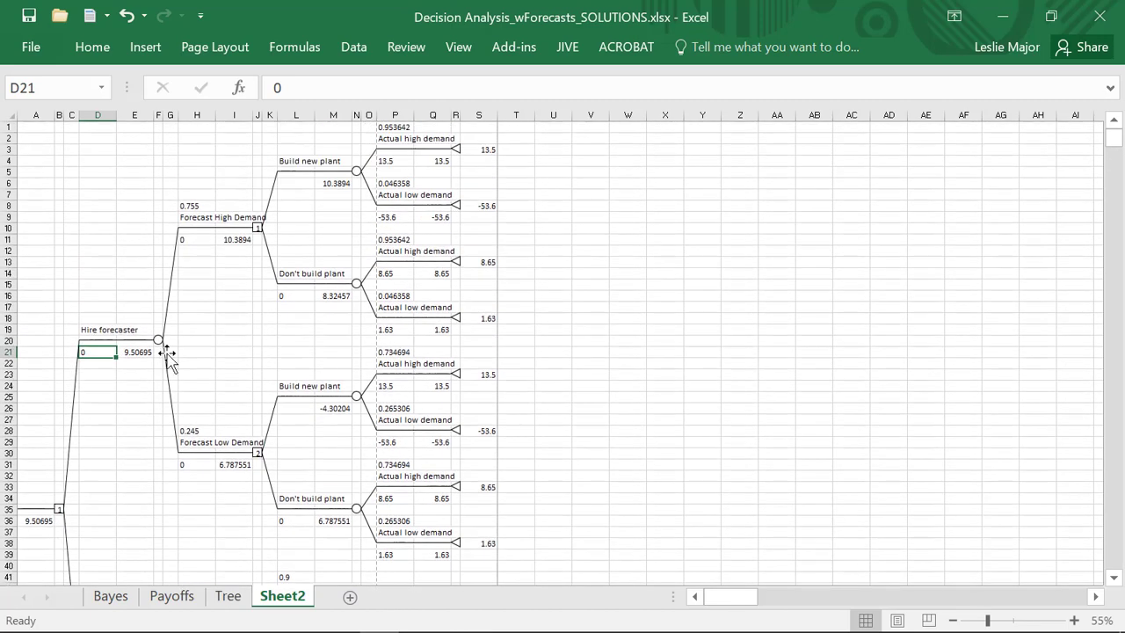
pyautogui.click(132, 353)
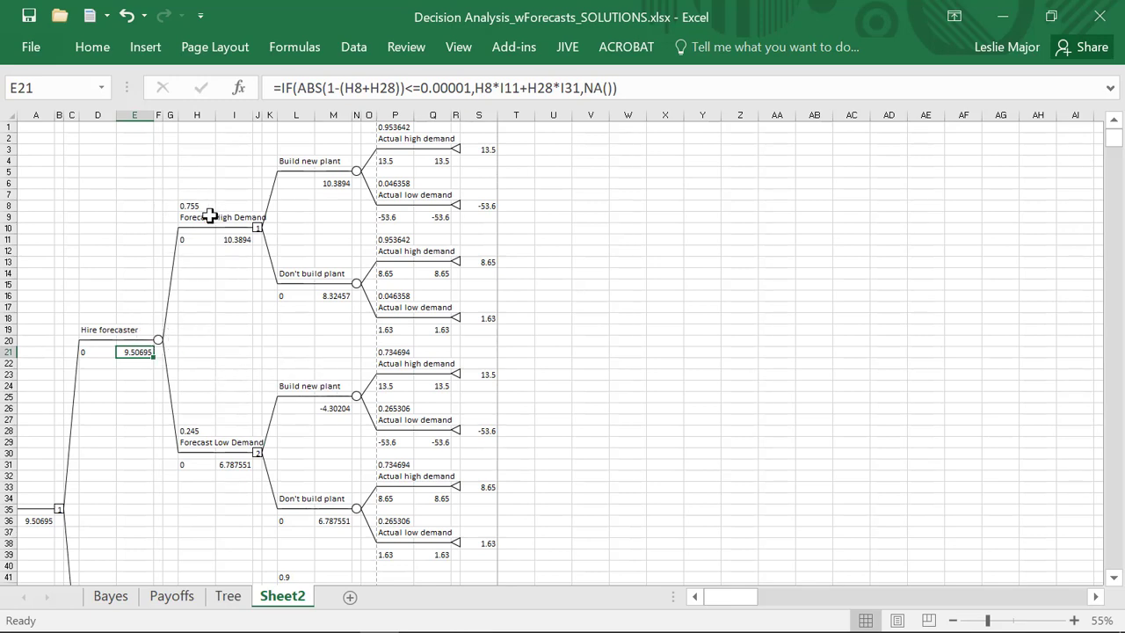
pyautogui.scroll(4, 701, 394)
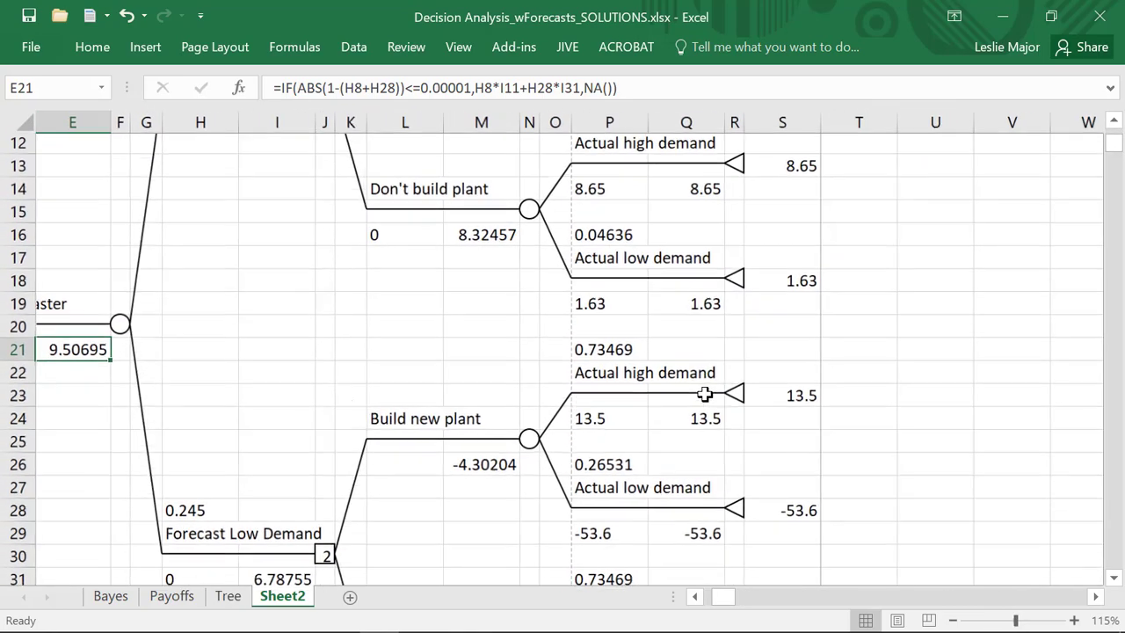
pyautogui.scroll(4, 790, 395)
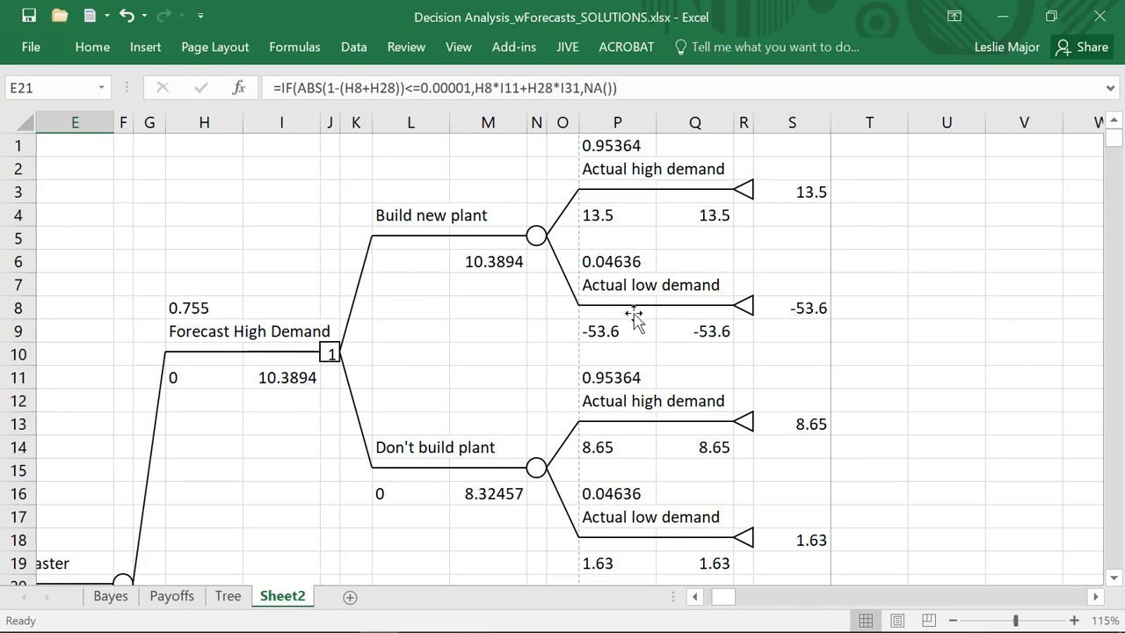
pyautogui.moveTo(232, 456); pyautogui.dragTo(238, 409)
pyautogui.scroll(-6, 246, 413)
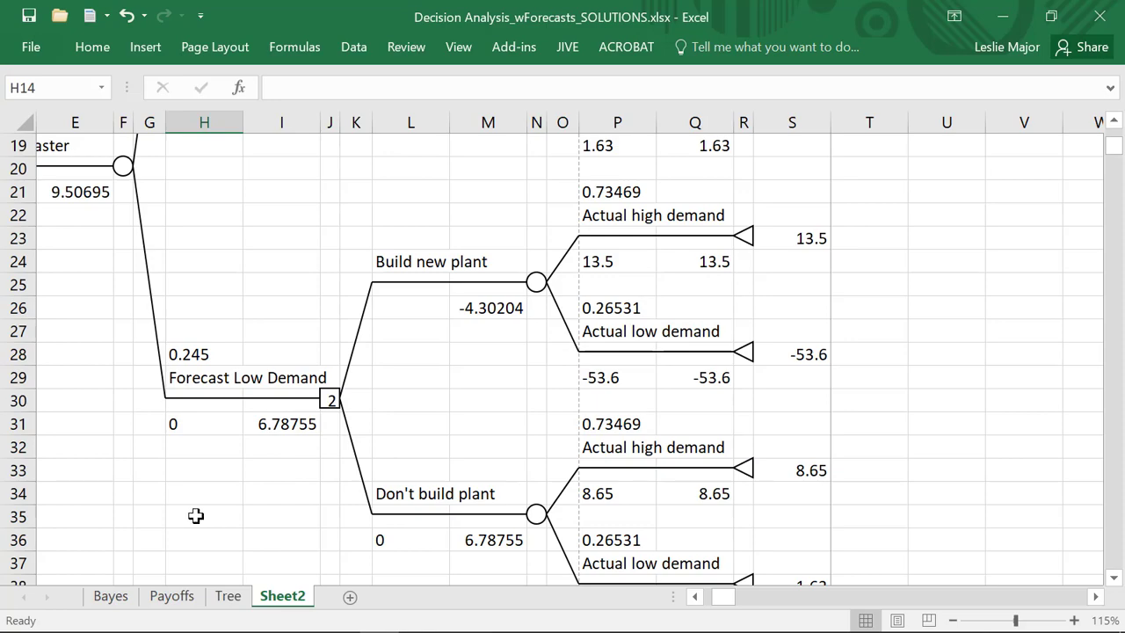
# - Review the whole decision tree, comparing the Hire forecaster and Don't Hire Forecaster branches down to their final payoffs
pyautogui.scroll(-2, 192, 511)
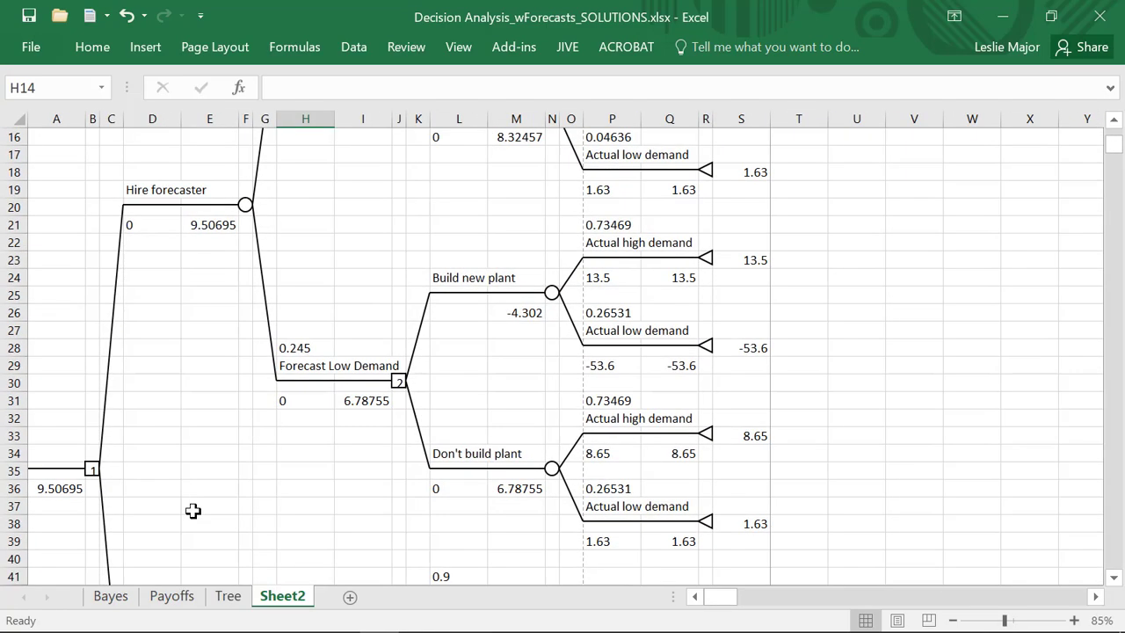
pyautogui.scroll(-1, 196, 503)
pyautogui.scroll(5, 197, 503)
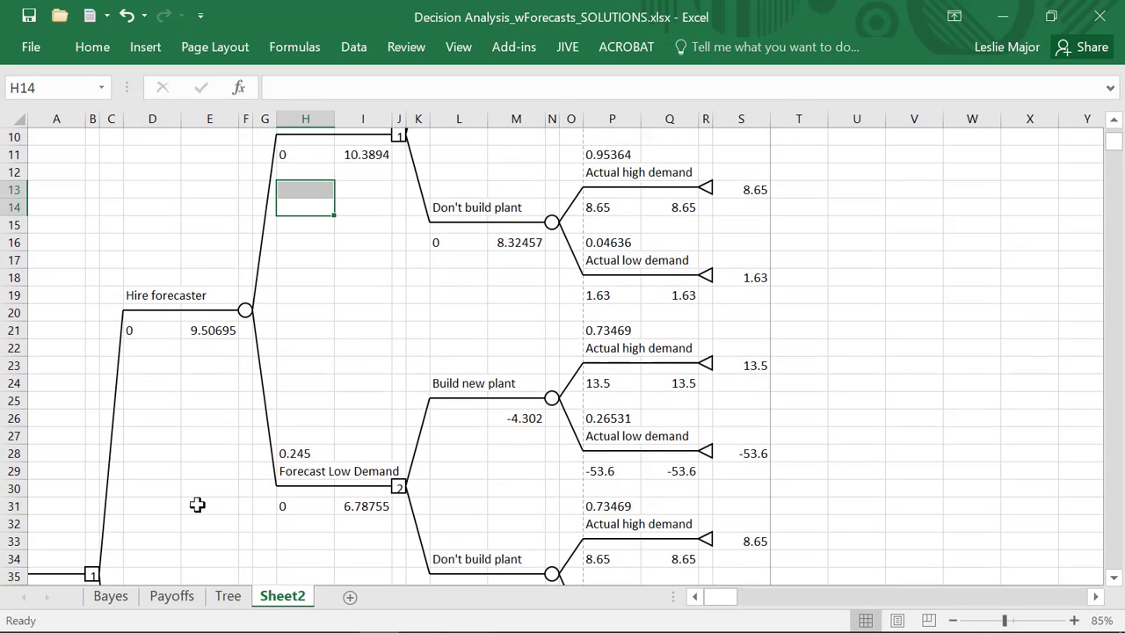
pyautogui.scroll(-4, 197, 504)
pyautogui.scroll(-6, 197, 503)
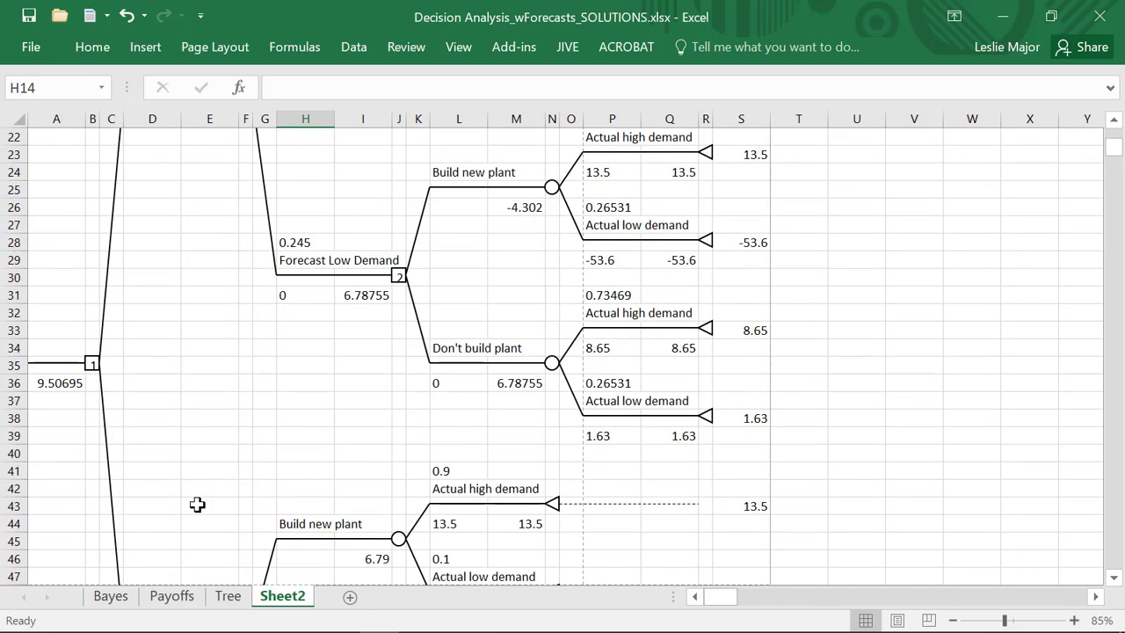
pyautogui.scroll(-1, 197, 503)
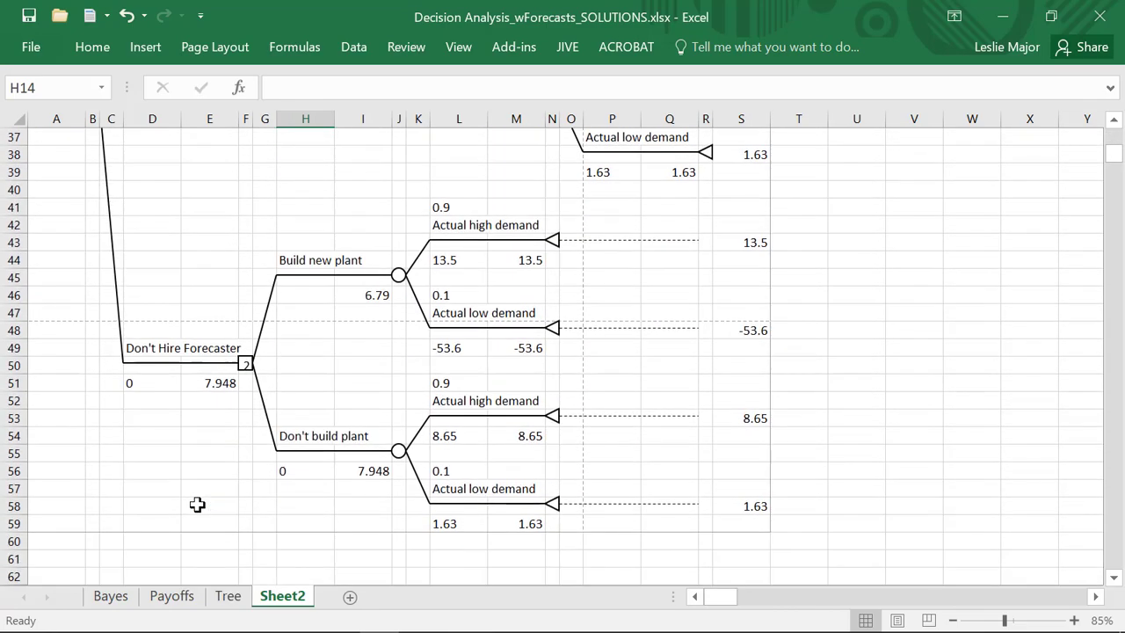
pyautogui.scroll(12, 196, 503)
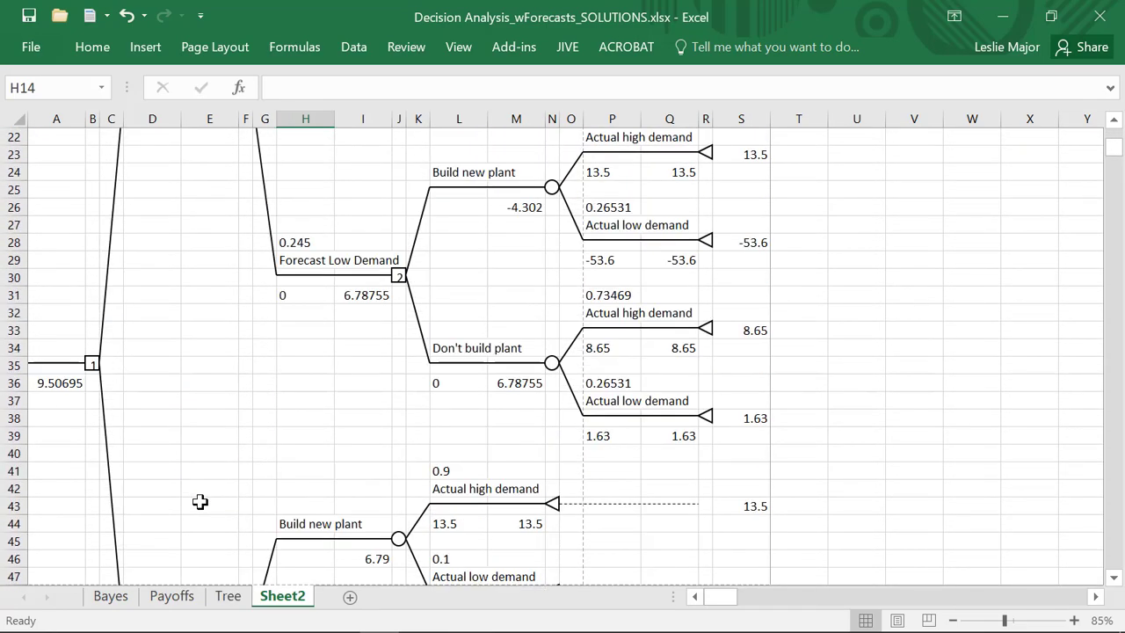
pyautogui.keyDown('ctrl'); pyautogui.scroll(-4, 200, 501); pyautogui.keyUp('ctrl')
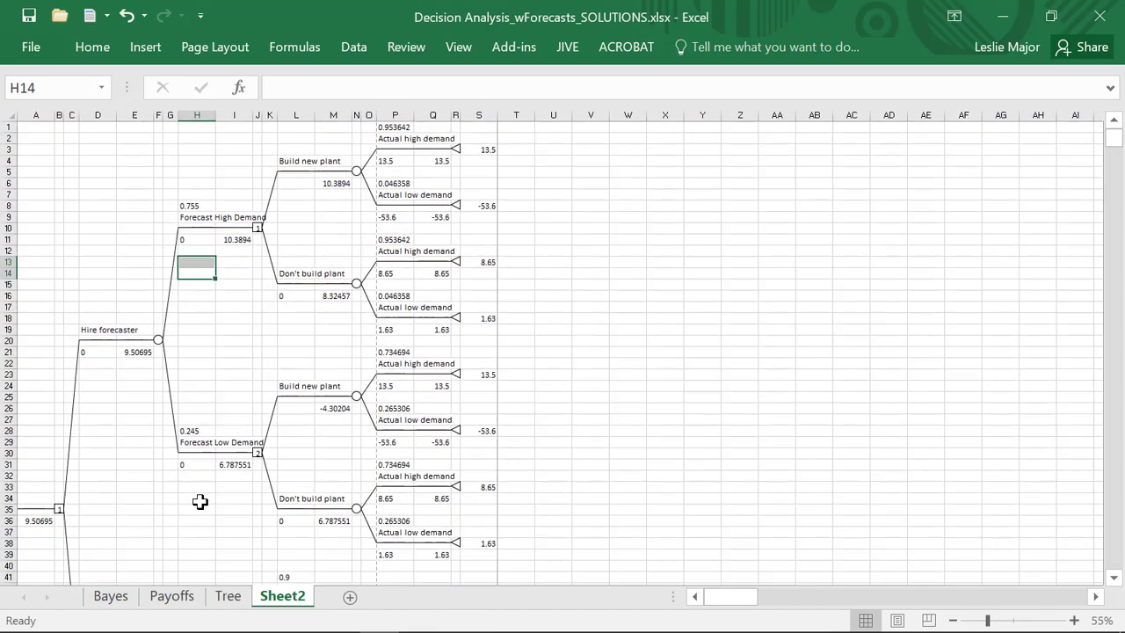
pyautogui.keyDown('ctrl'); pyautogui.scroll(1, 201, 508); pyautogui.keyUp('ctrl')
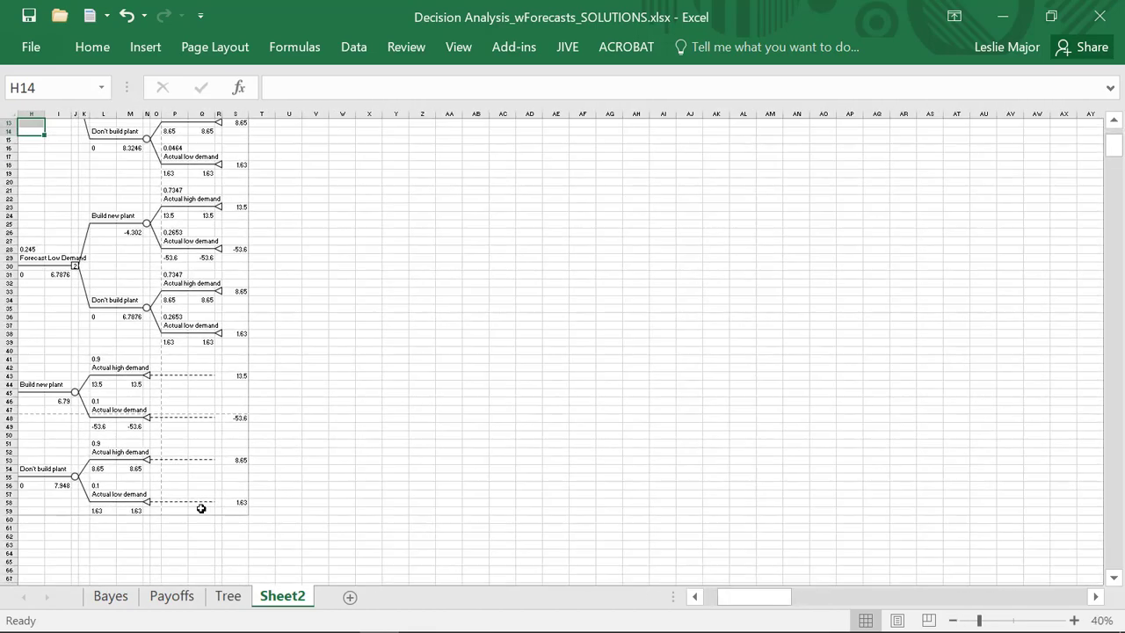
pyautogui.moveTo(785, 607); pyautogui.dragTo(615, 607)
pyautogui.scroll(4, 259, 452)
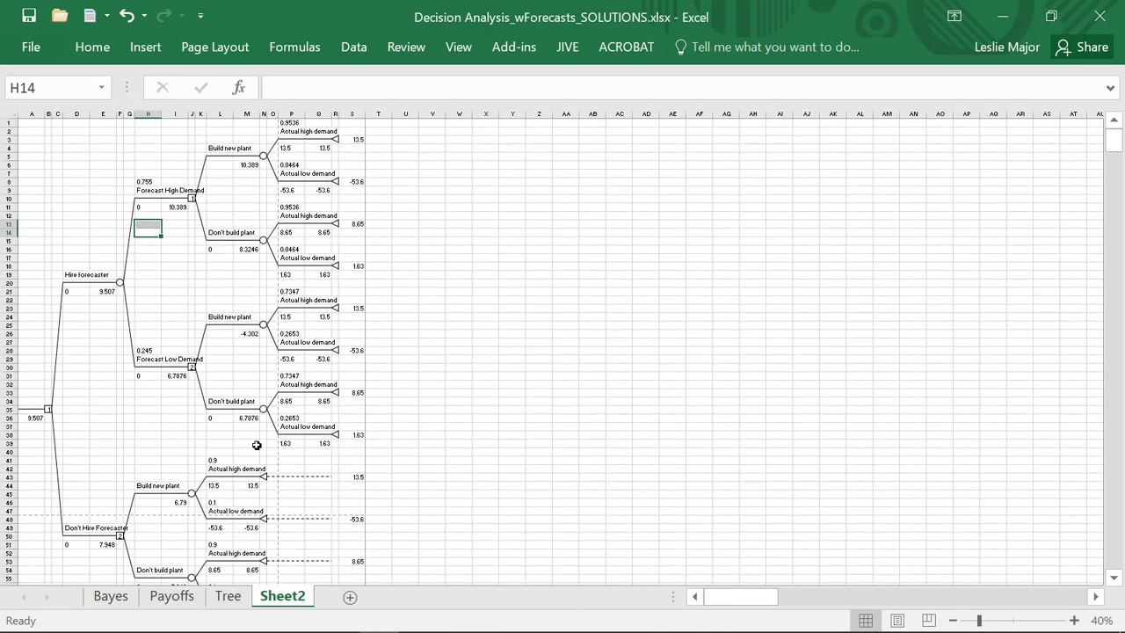